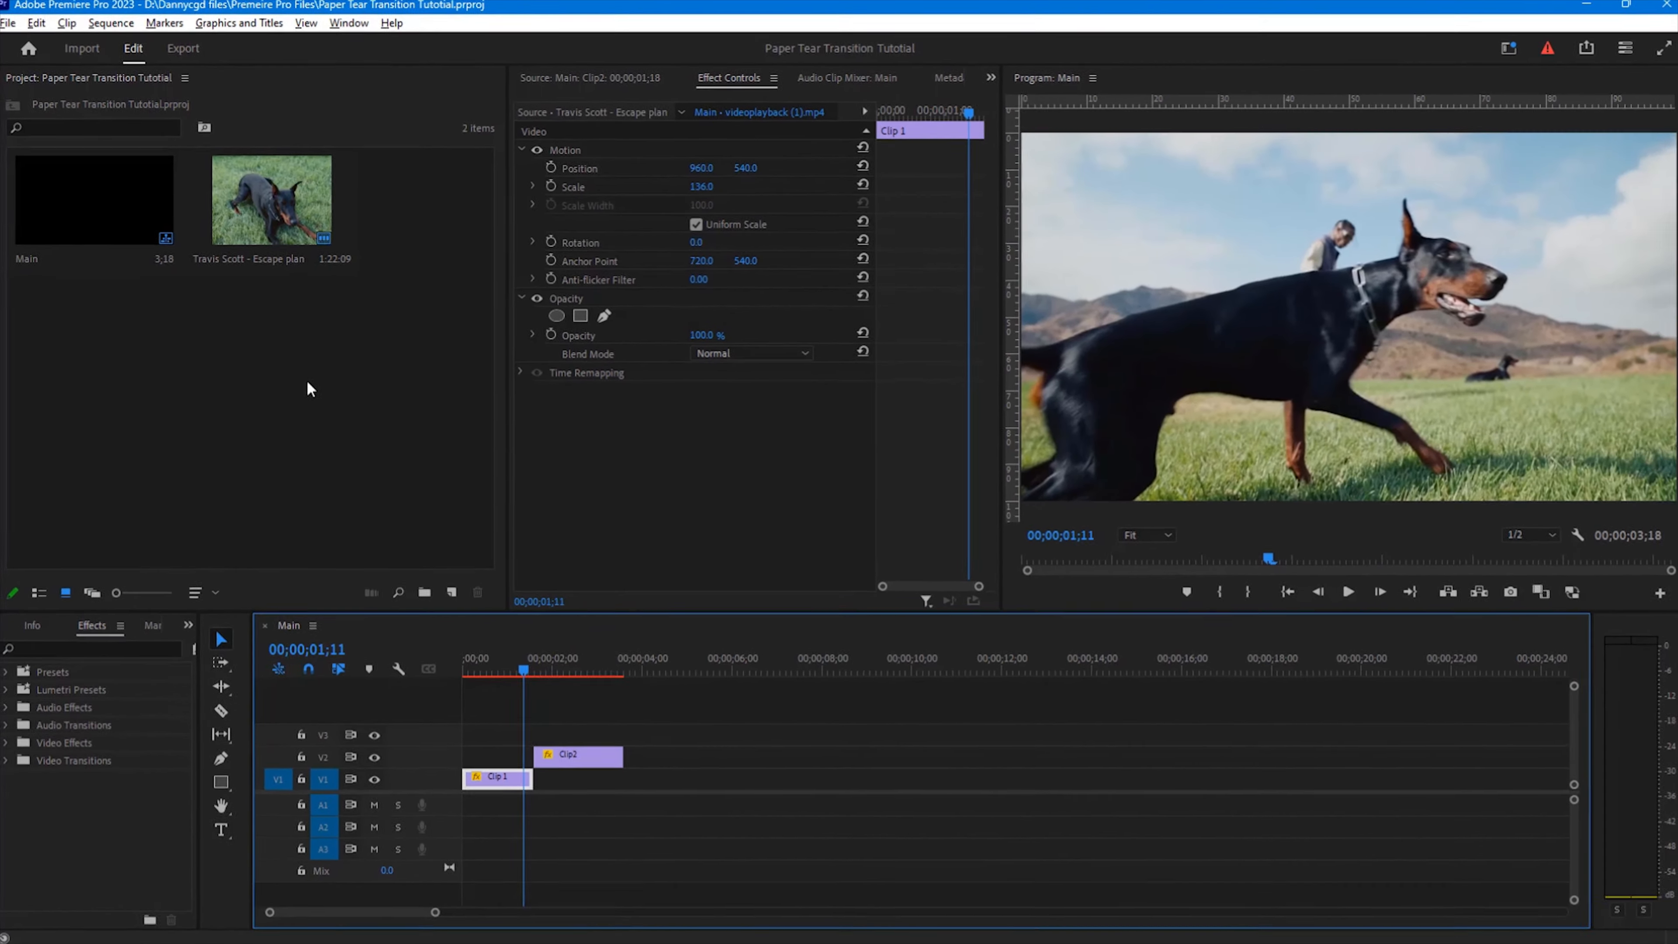
Step: Open the sequence settings to review the frame size and timebase
click(111, 23)
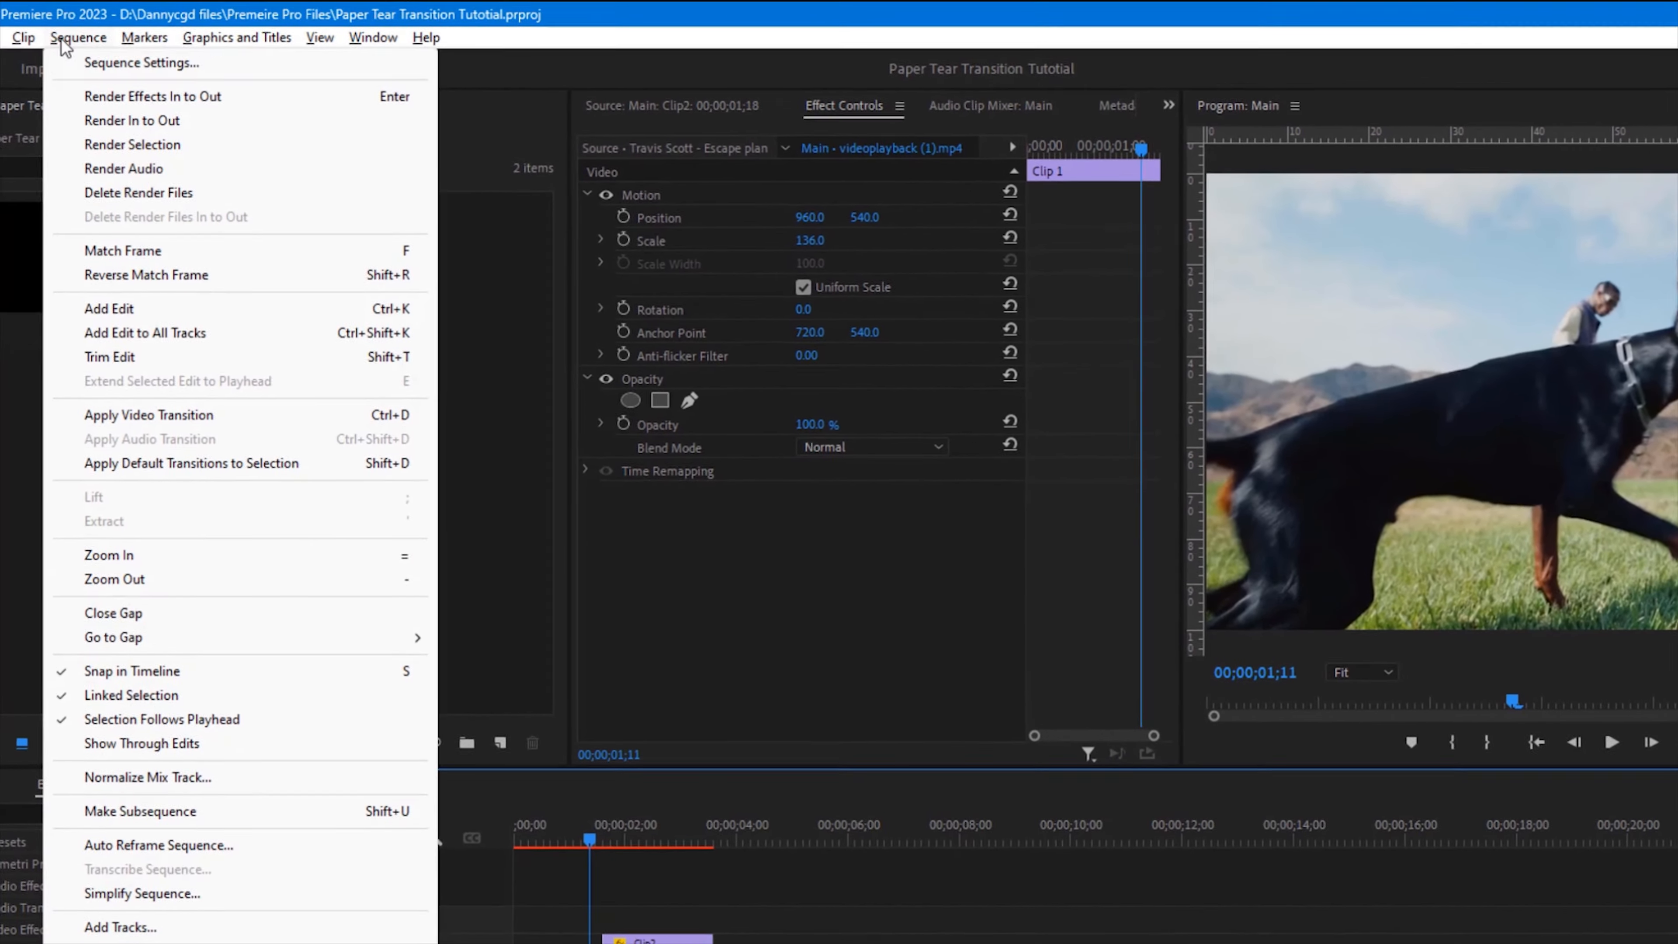
click(125, 38)
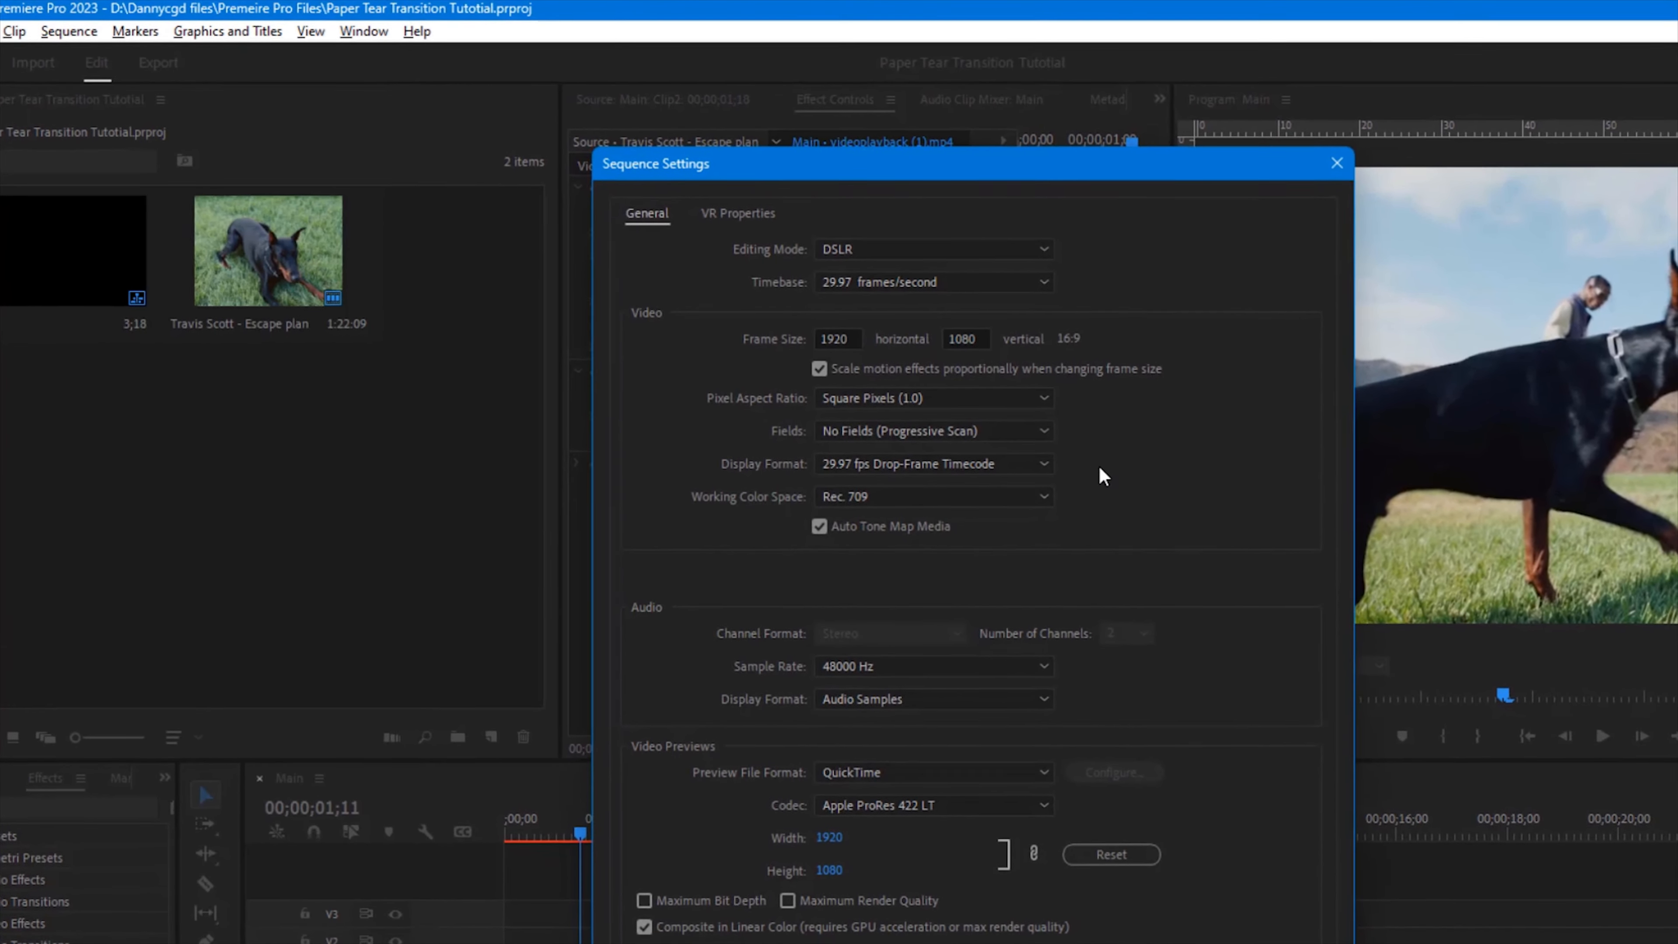
click(977, 797)
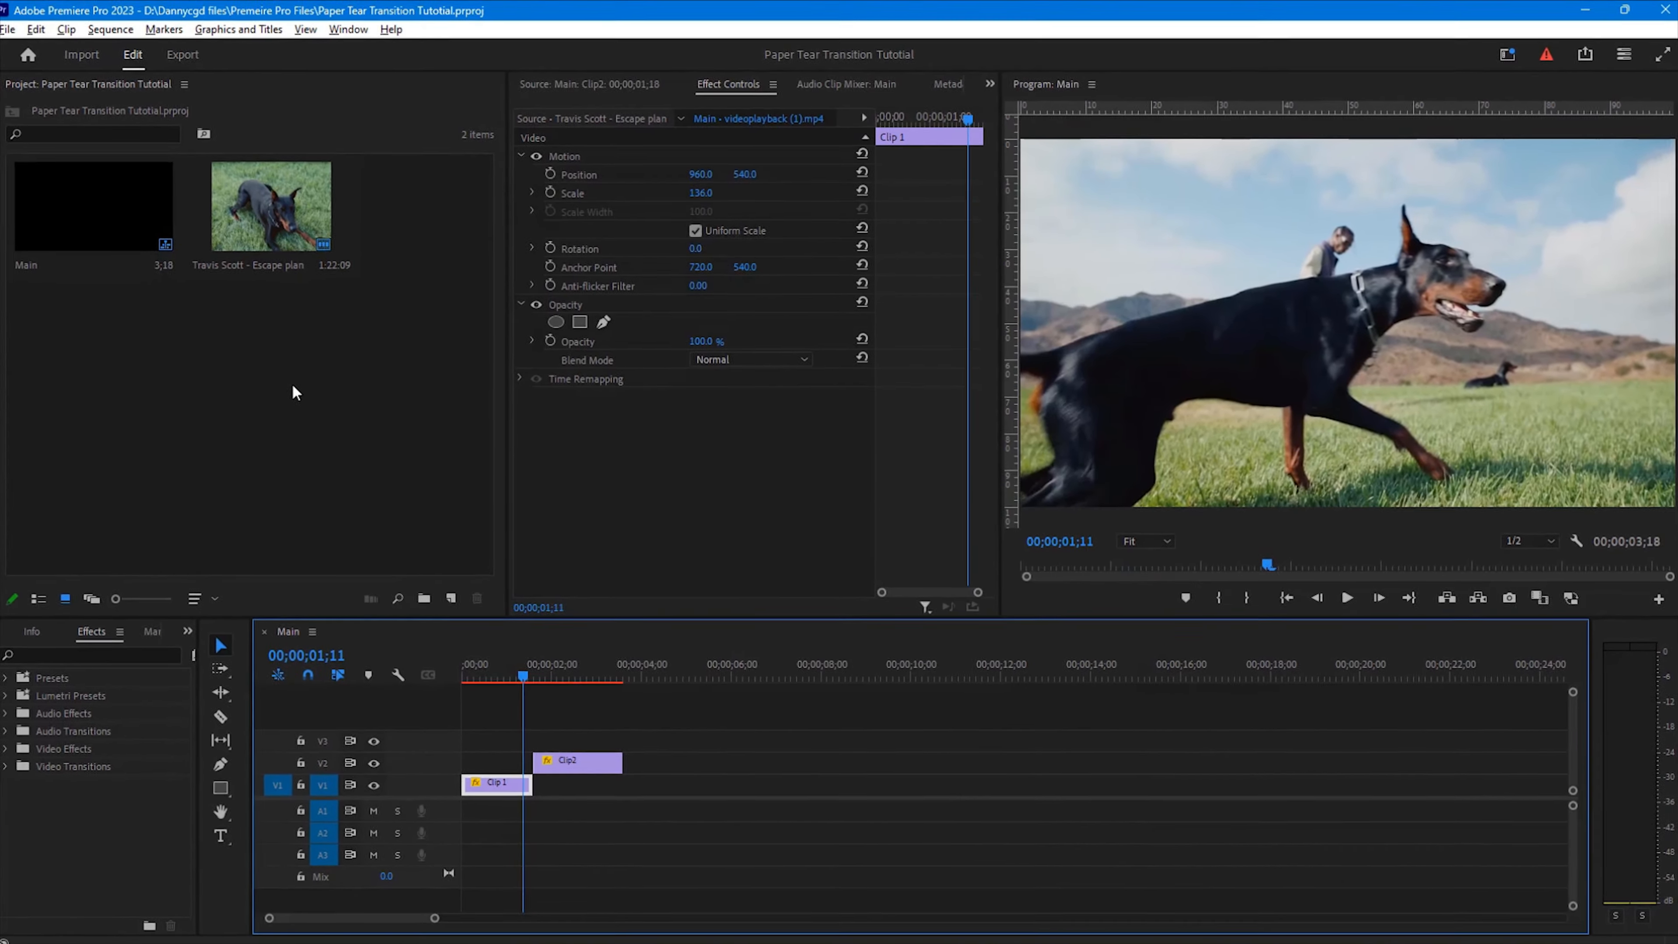
Step: Switch to another window to bring the tear matte, paper, burn and grunge assets into the project
key(alt+Tab)
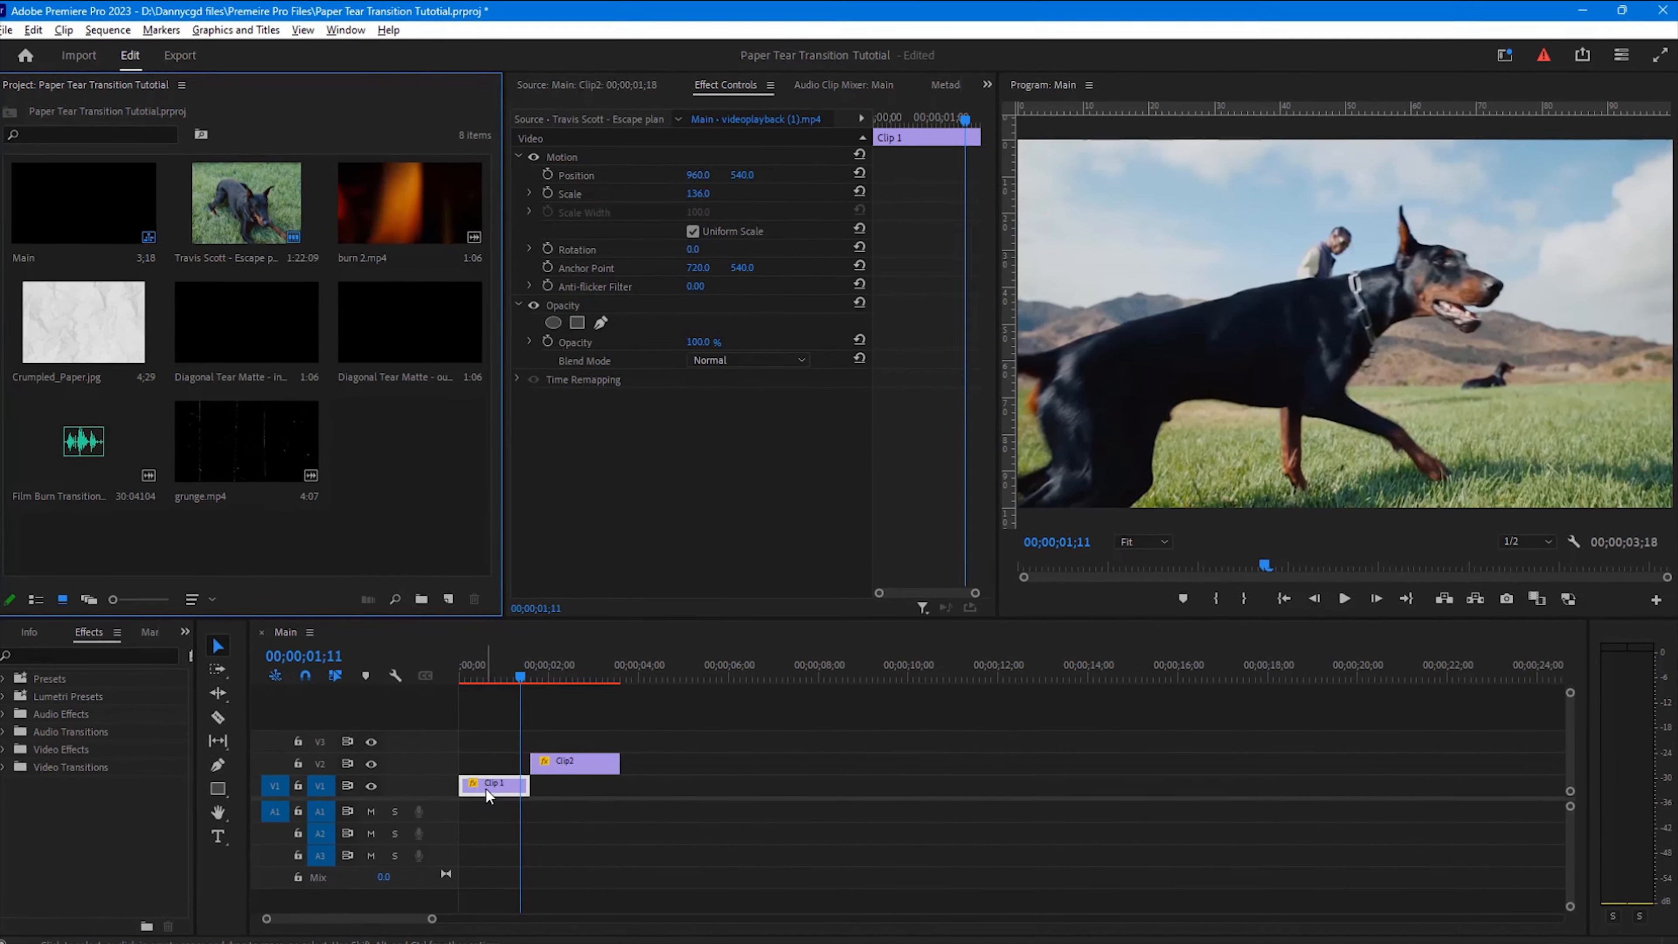
Step: Add a frame hold to Clip 1 at 00;00;01;14 on the timeline
drag(425, 915, 323, 912)
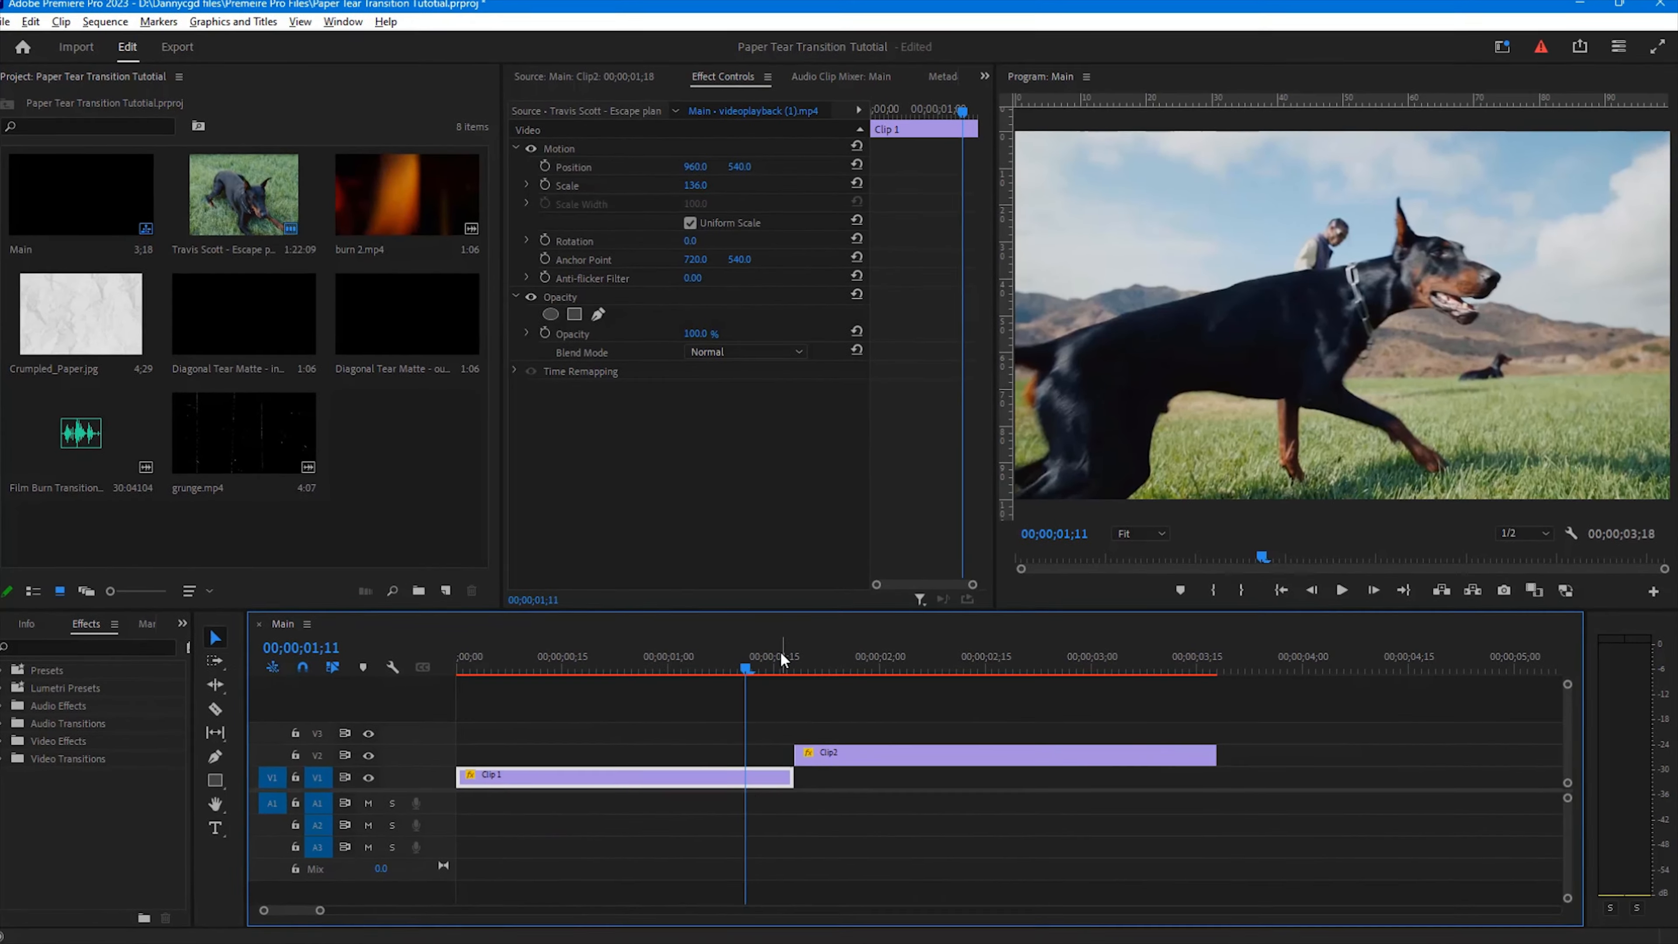
mouse_move(779, 650)
mouse_down()
mouse_move(798, 661)
mouse_move(752, 665)
mouse_up()
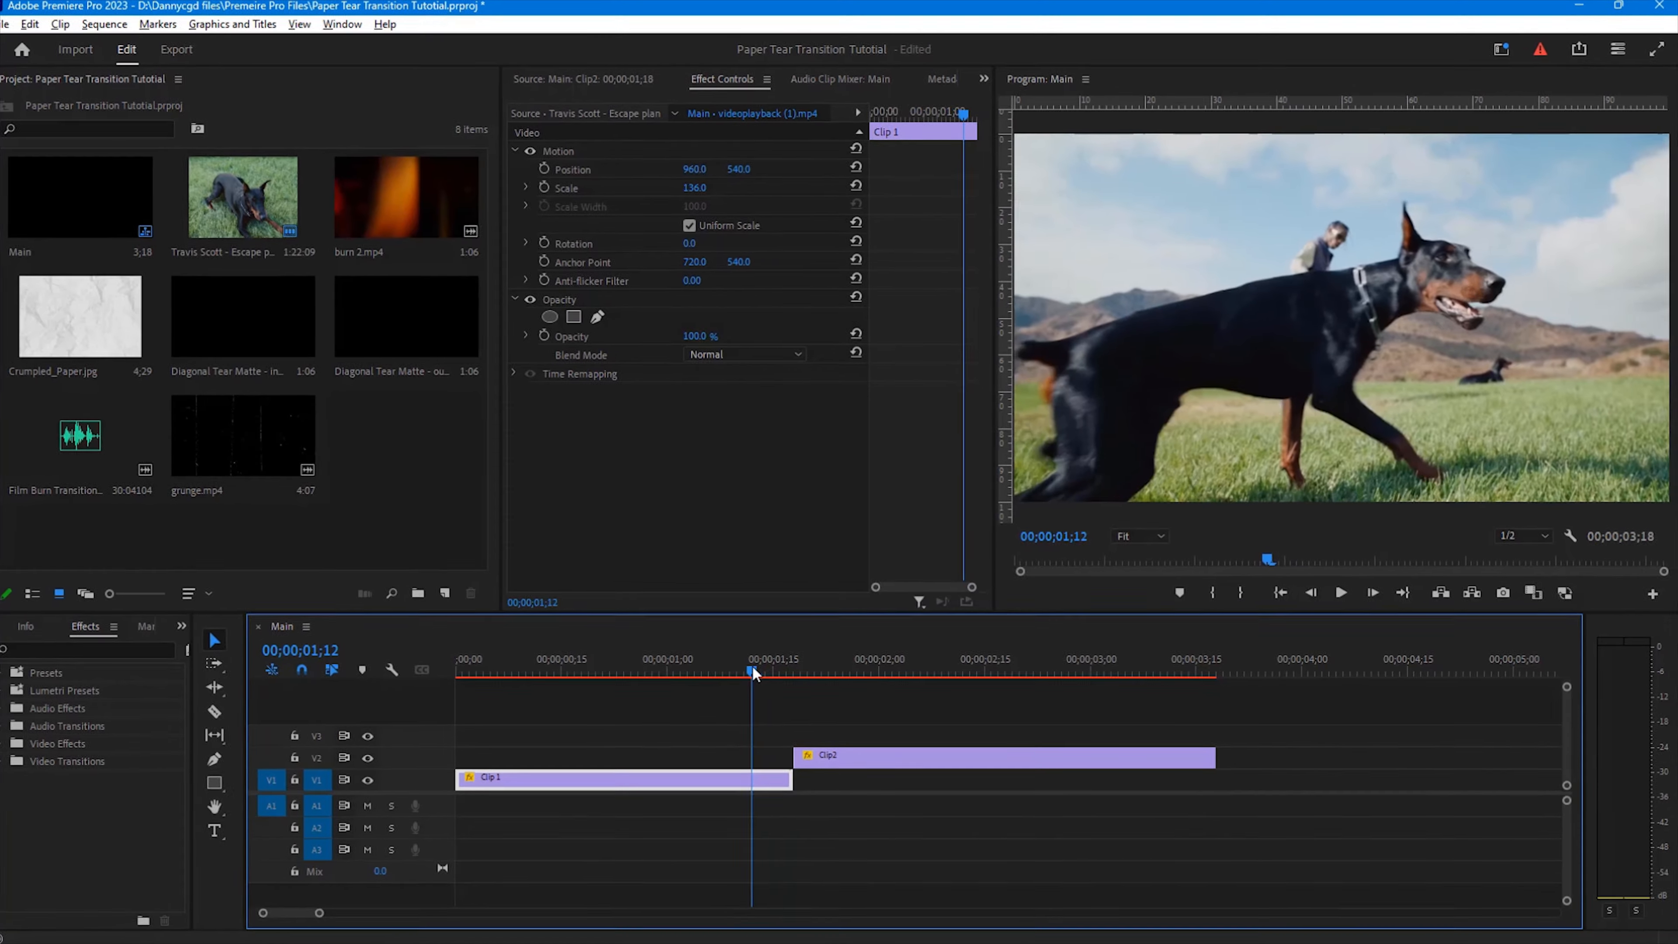
click(1378, 597)
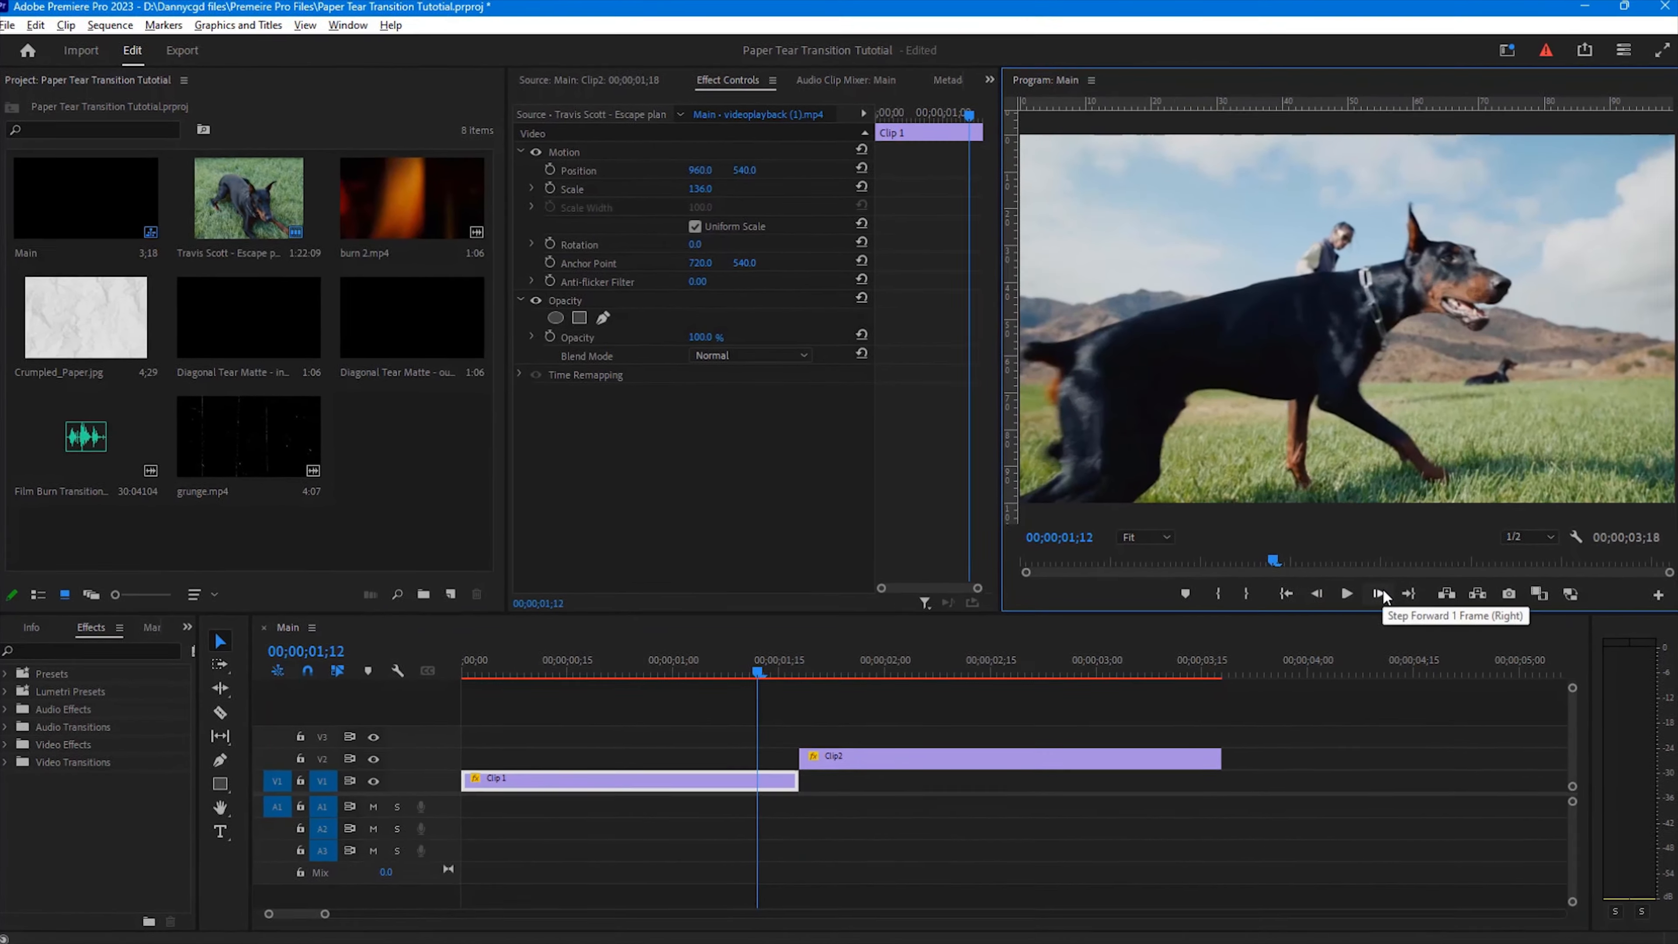
click(1378, 597)
click(1378, 597)
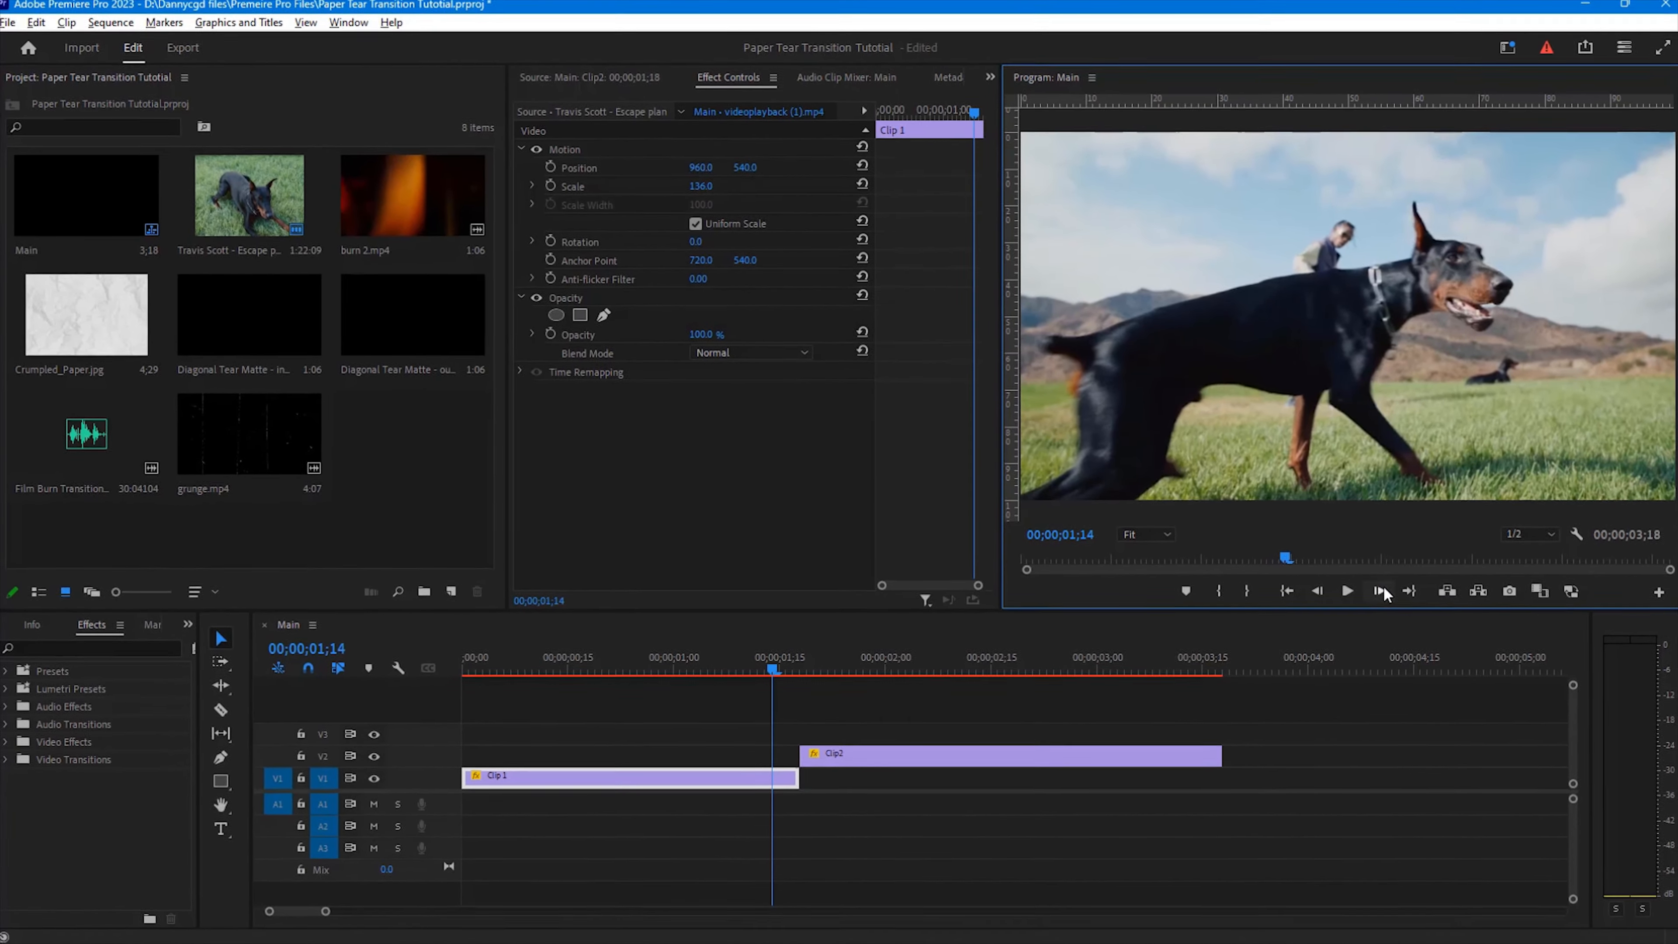
right_click(775, 777)
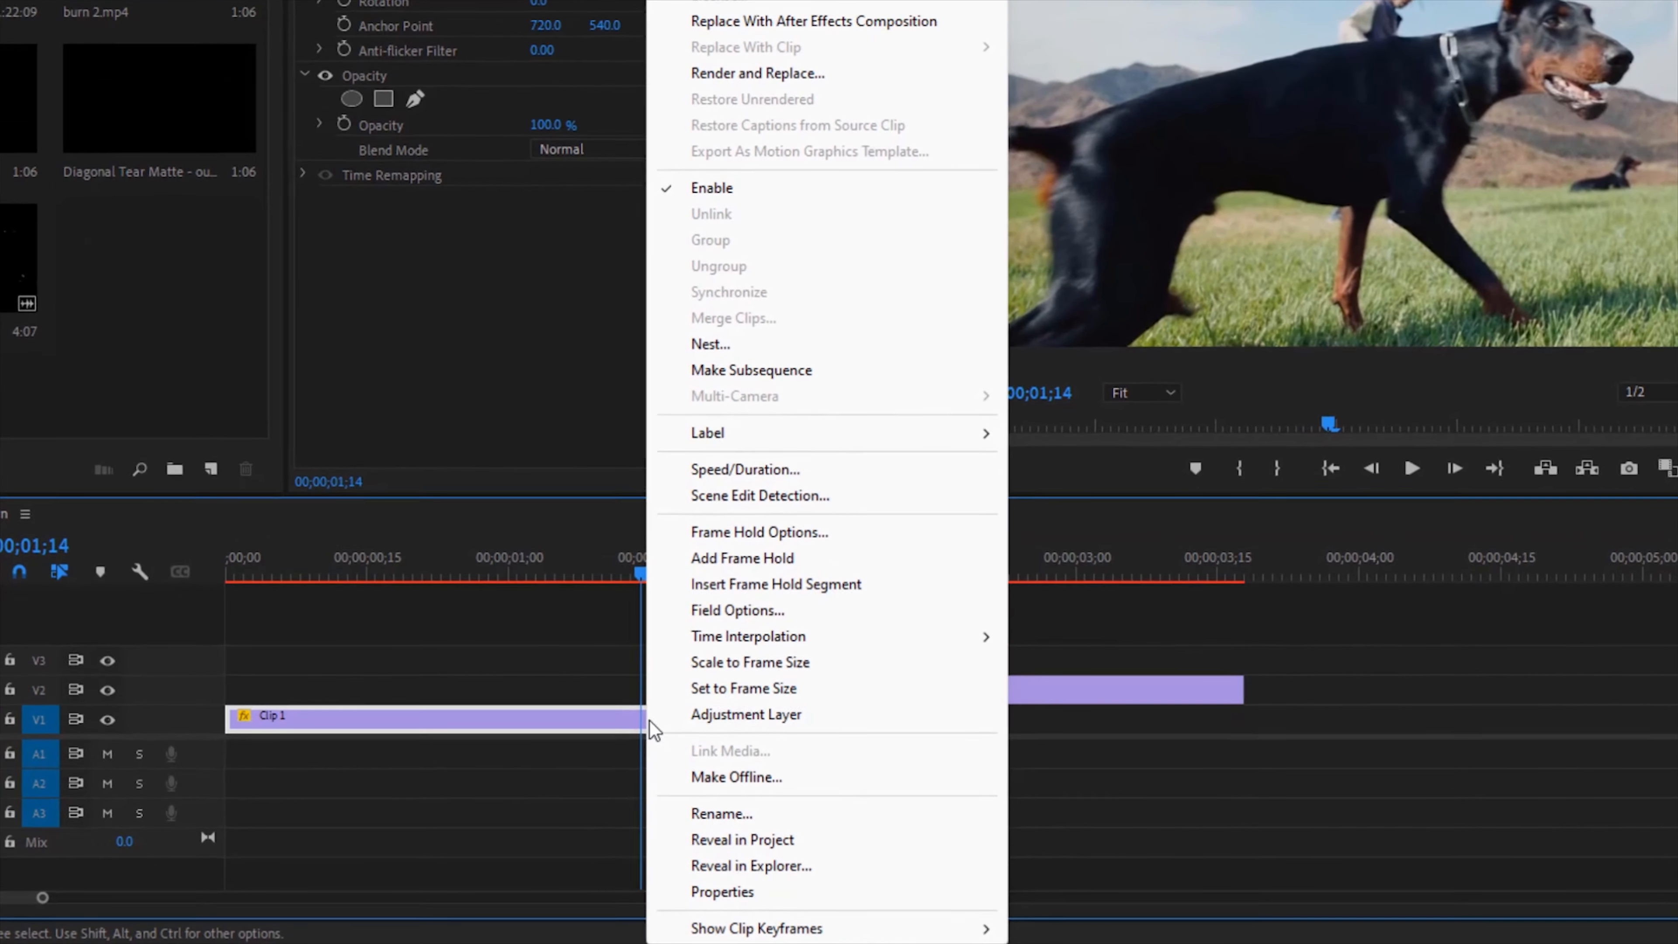
click(746, 571)
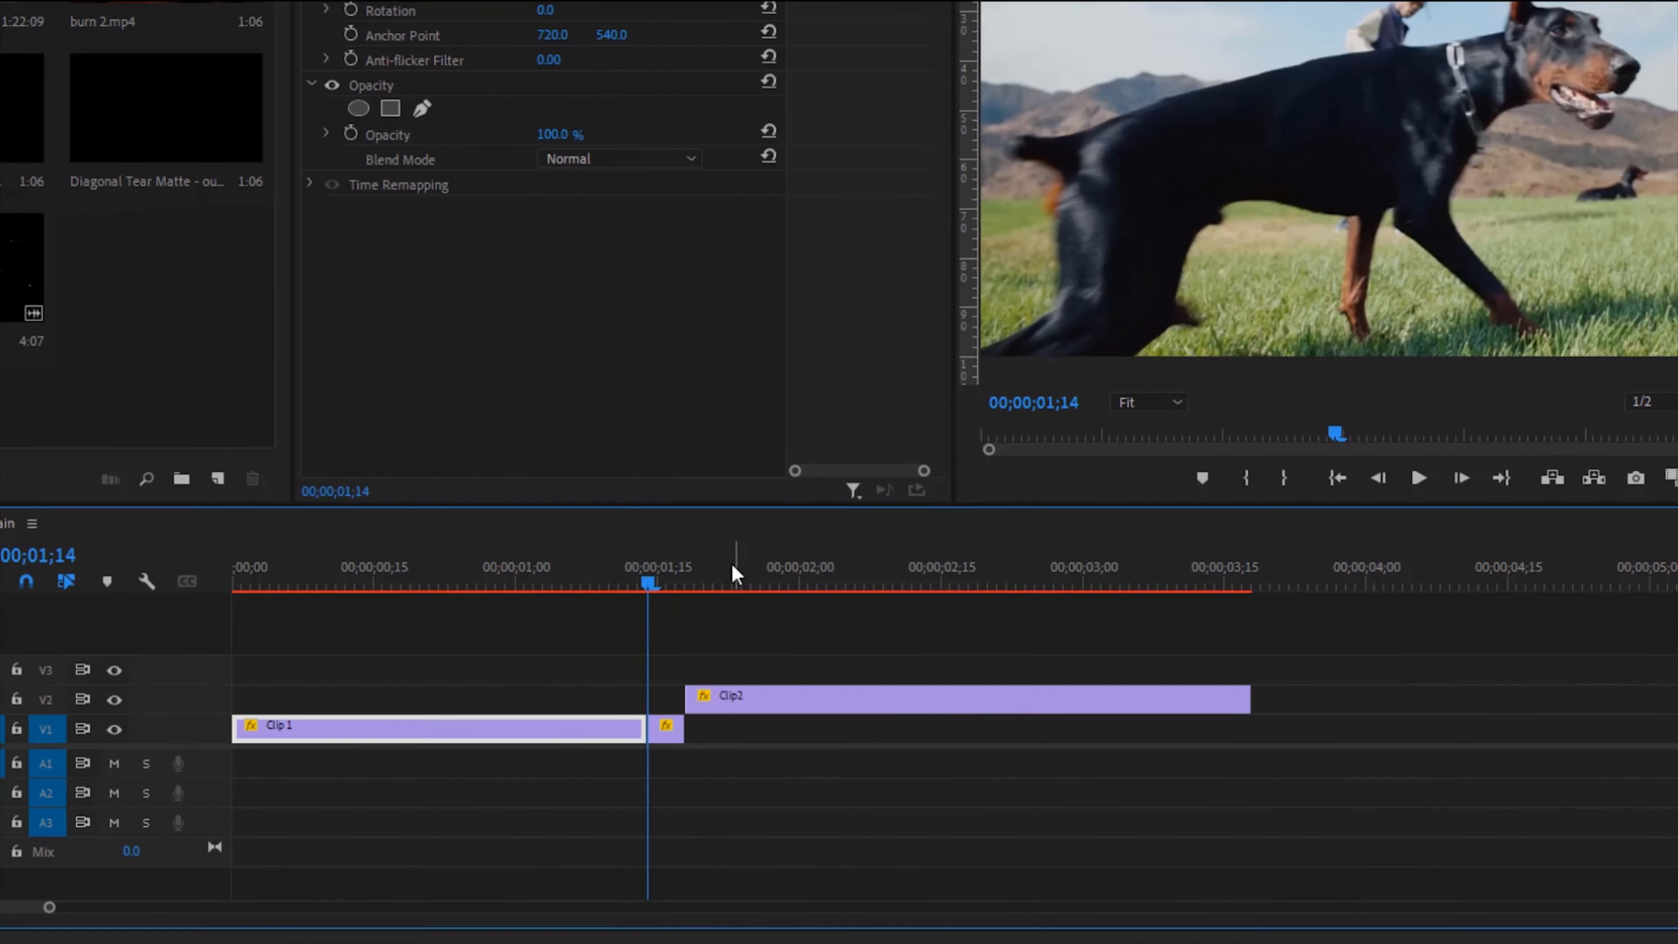
Step: Extend the held segment of Clip 1 and move Clip 2 further along V2
drag(680, 720, 761, 718)
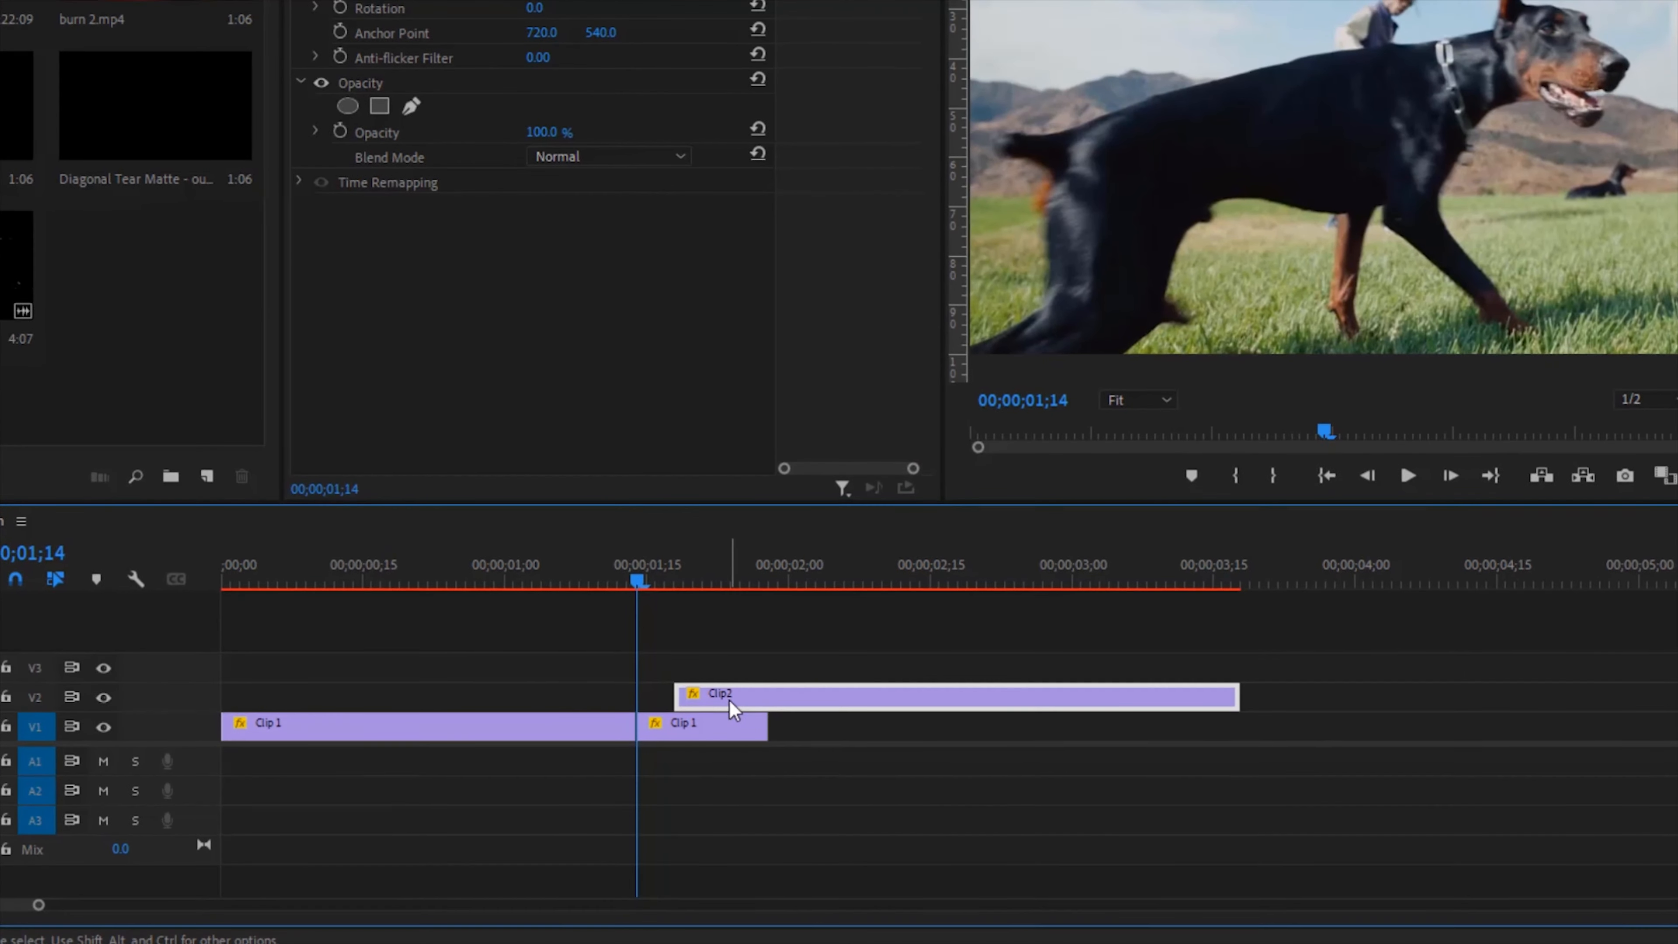
drag(733, 705, 928, 692)
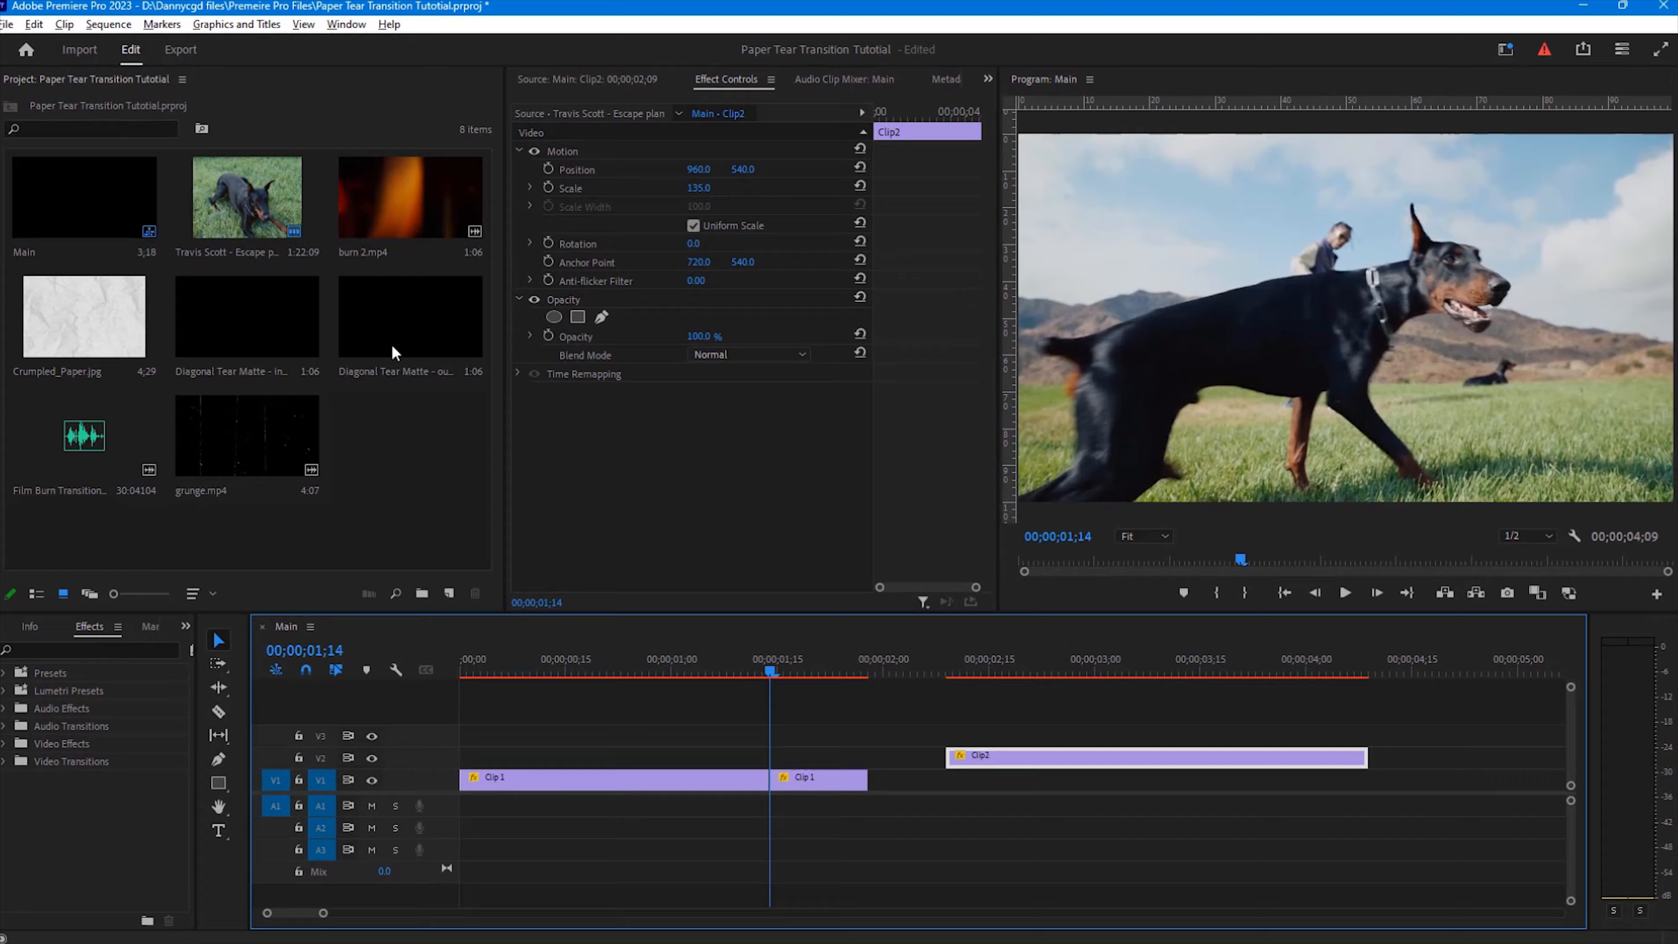
Step: Preview both tear mattes and place Diagonal Tear Matte - inner.mov above Clip 1 at the frame-hold point
double_click(390, 334)
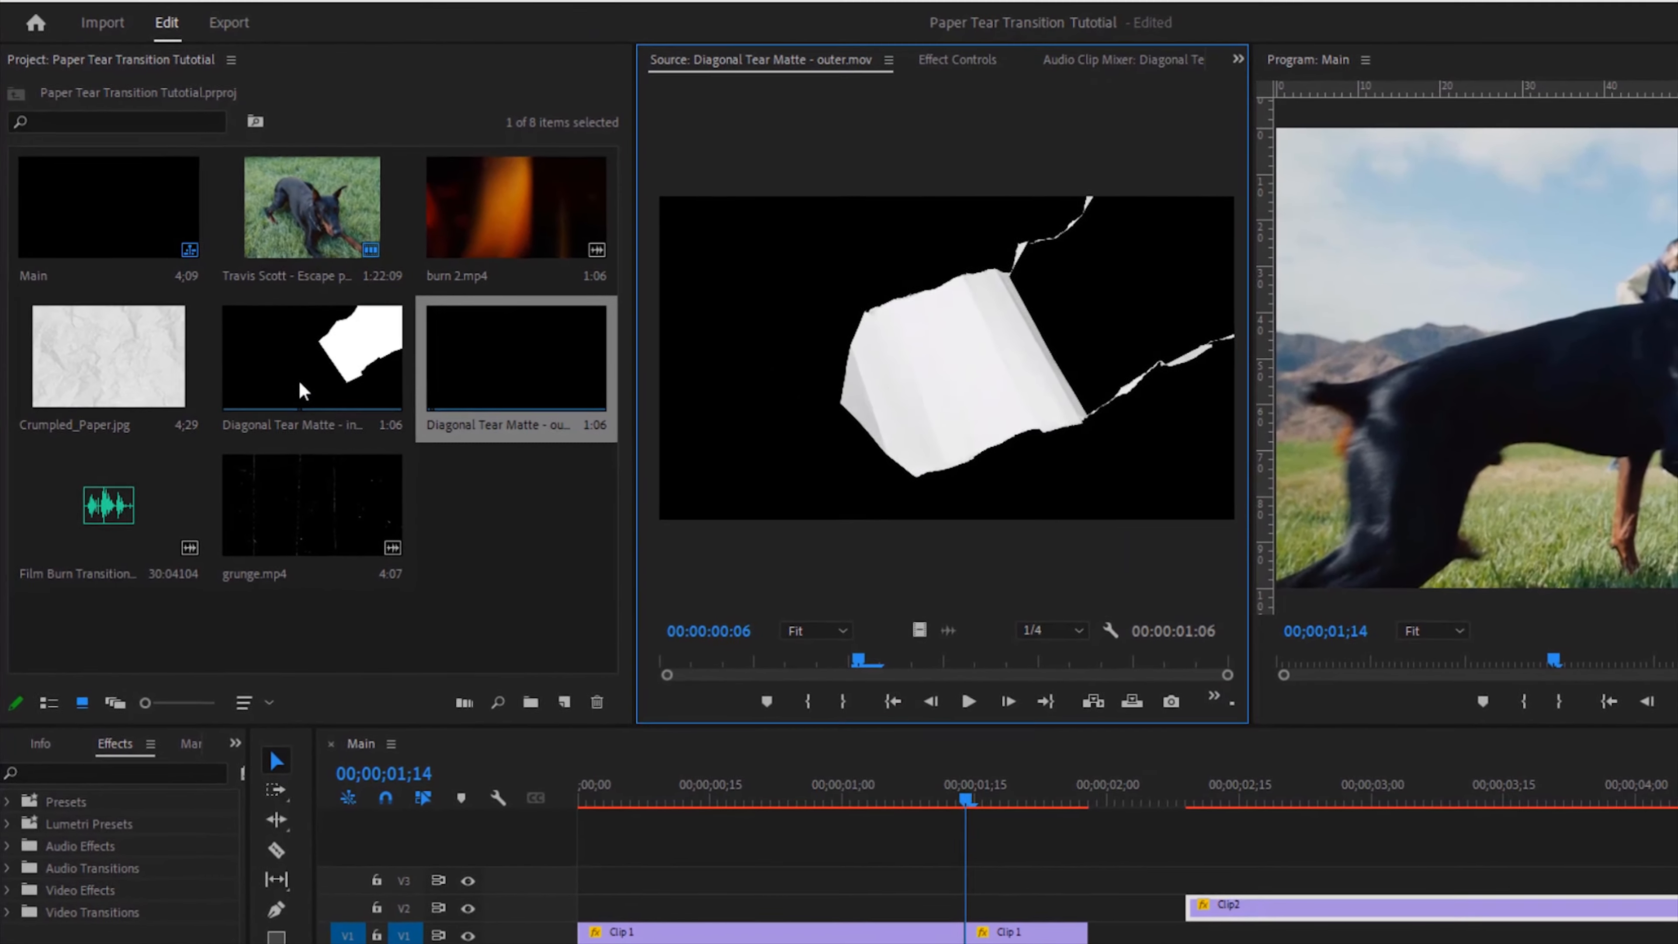
double_click(302, 390)
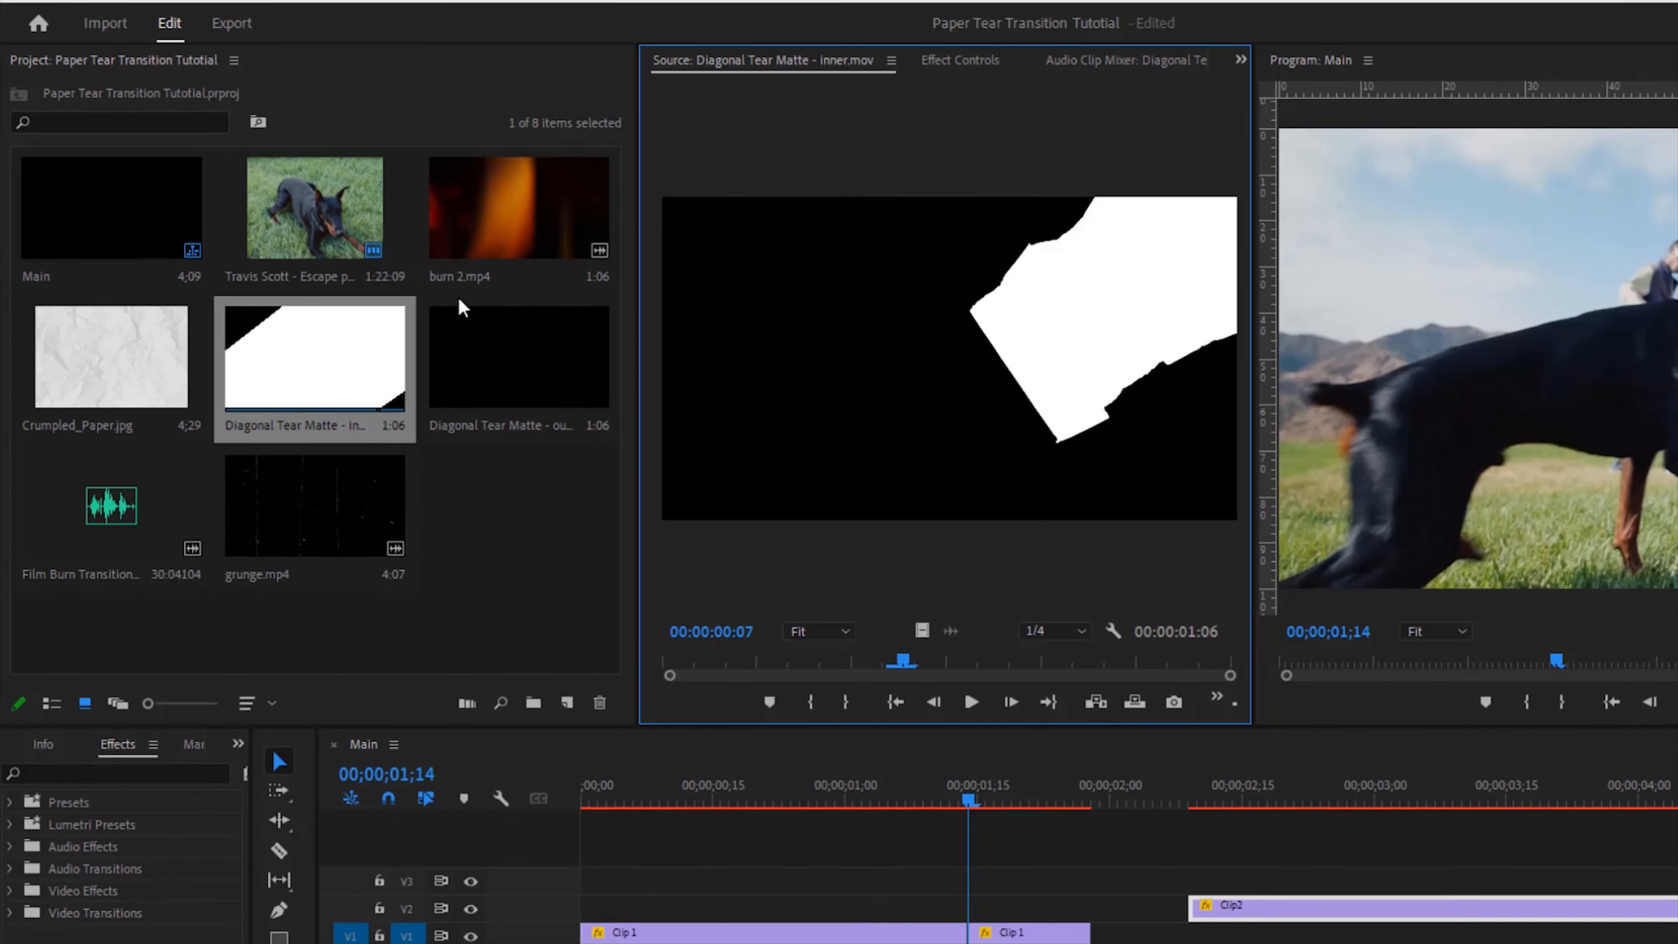
click(252, 348)
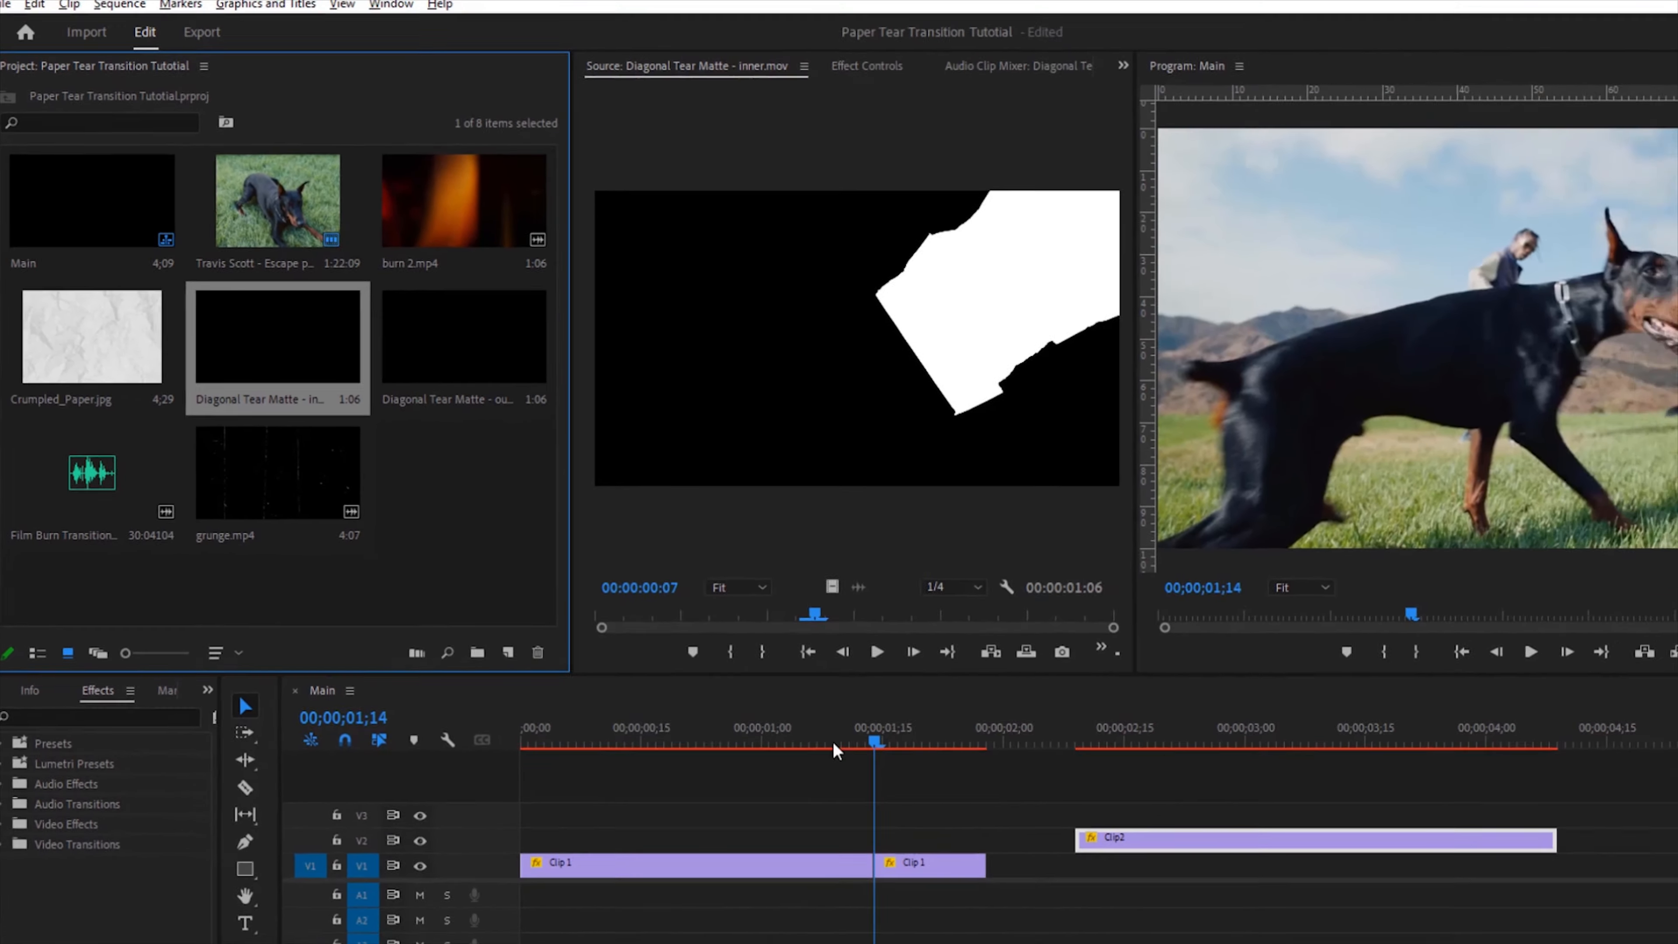
drag(834, 742, 881, 817)
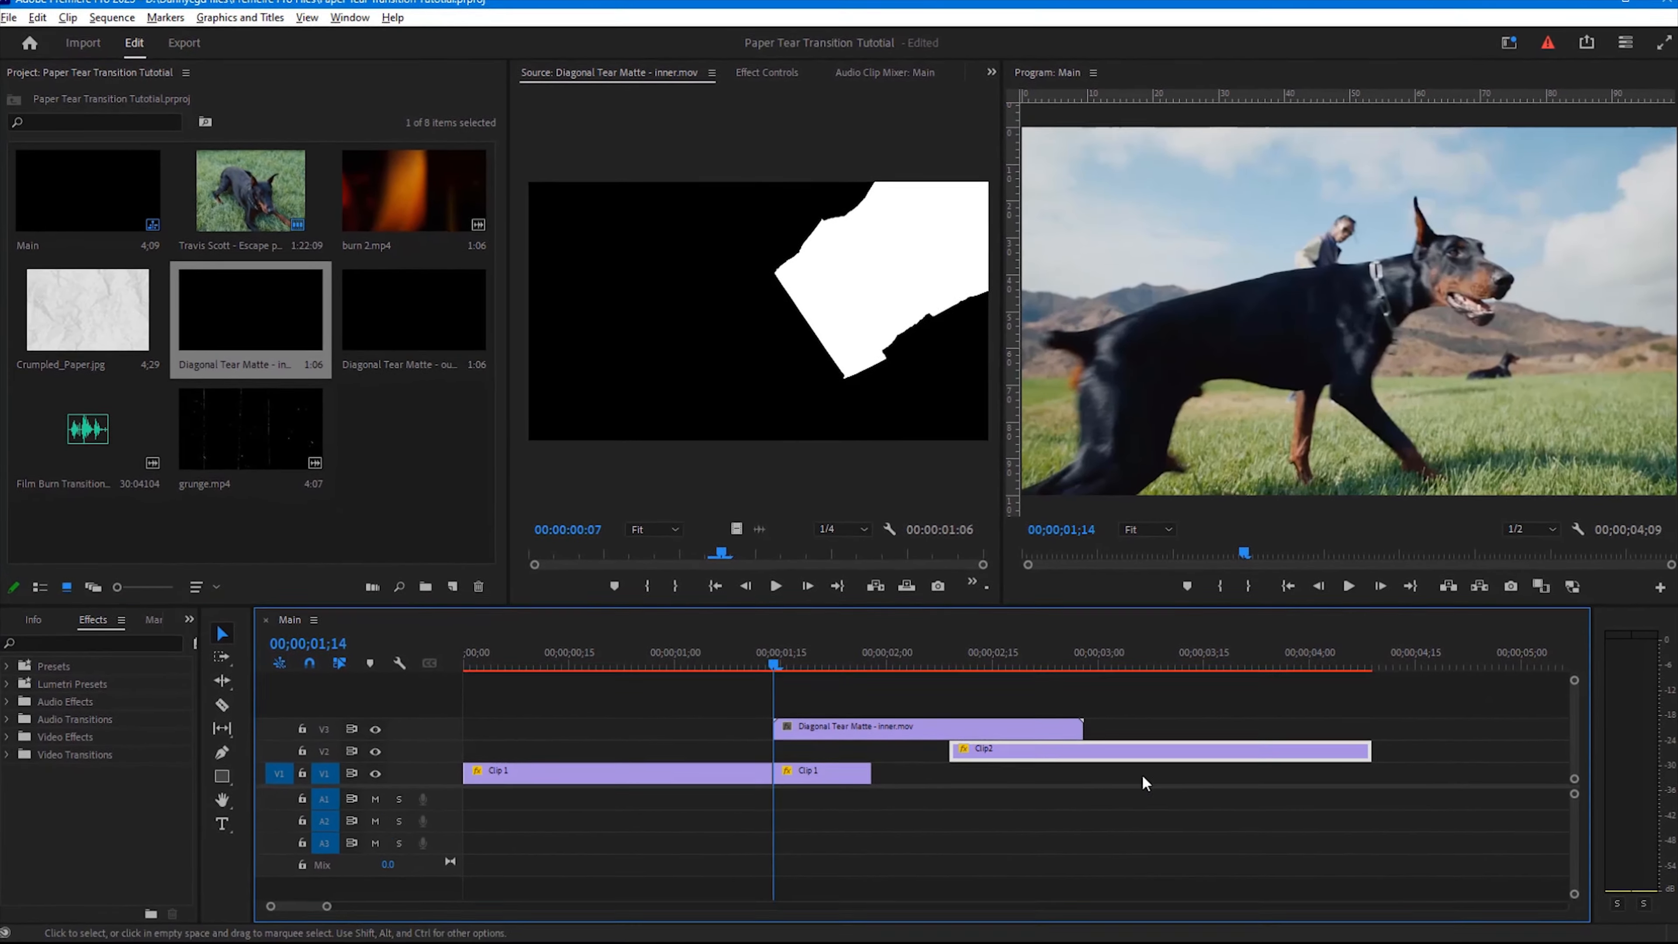
drag(1054, 752, 1273, 758)
drag(828, 728, 1091, 788)
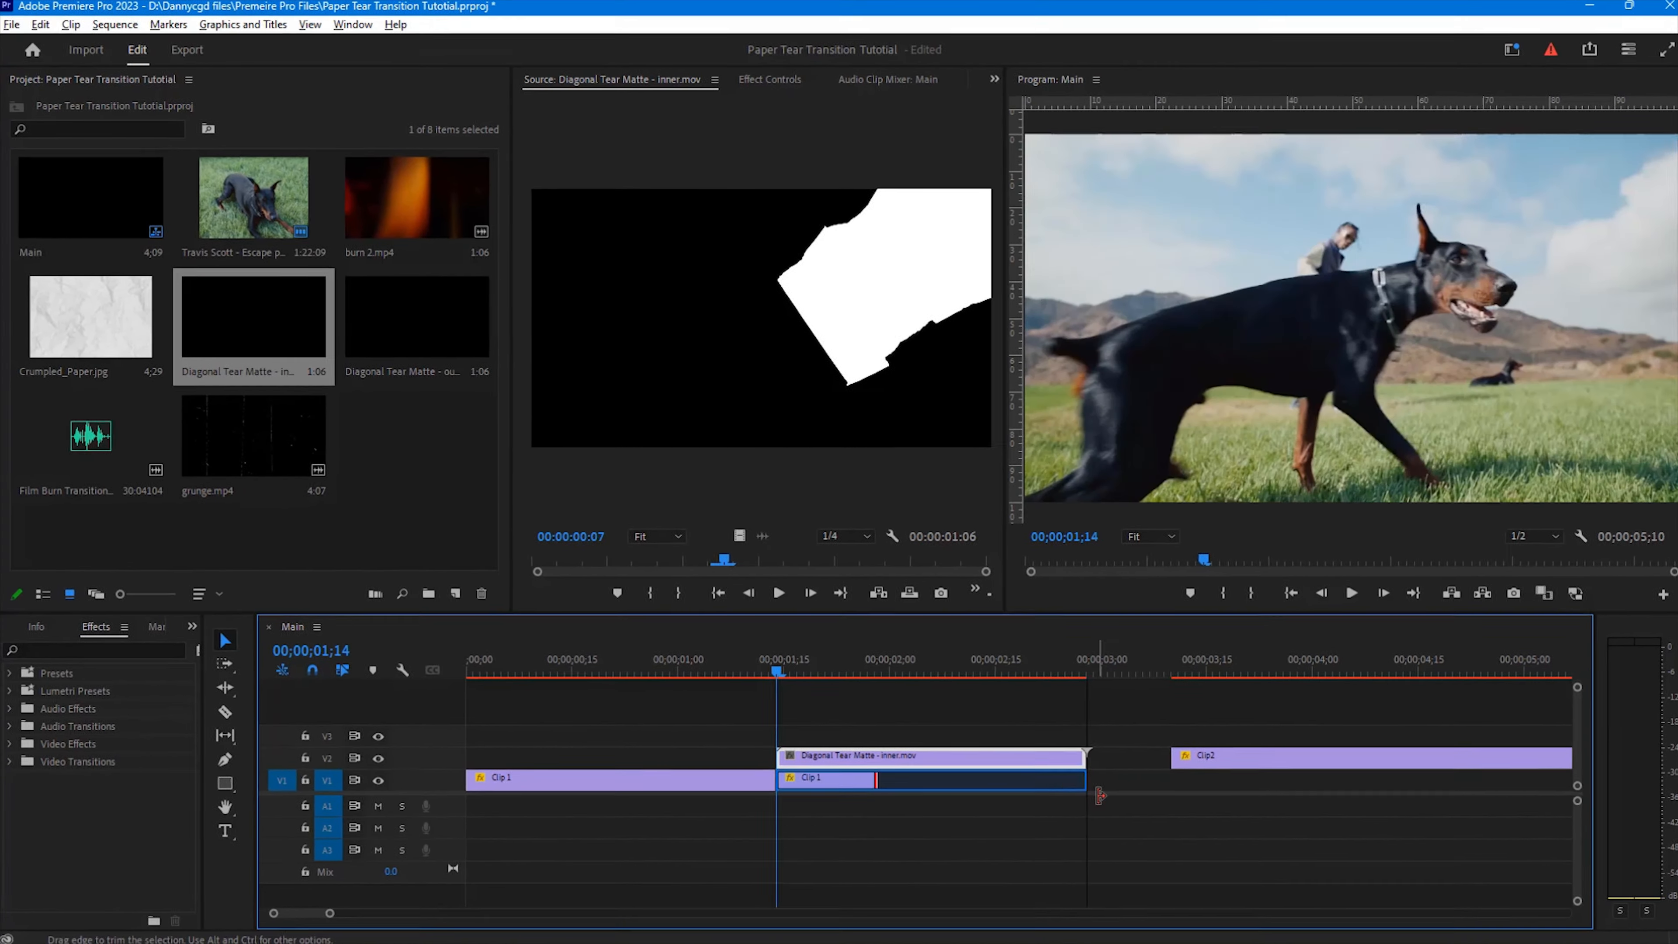
Step: Move the inner tear matte up to track V3
drag(326, 916, 413, 913)
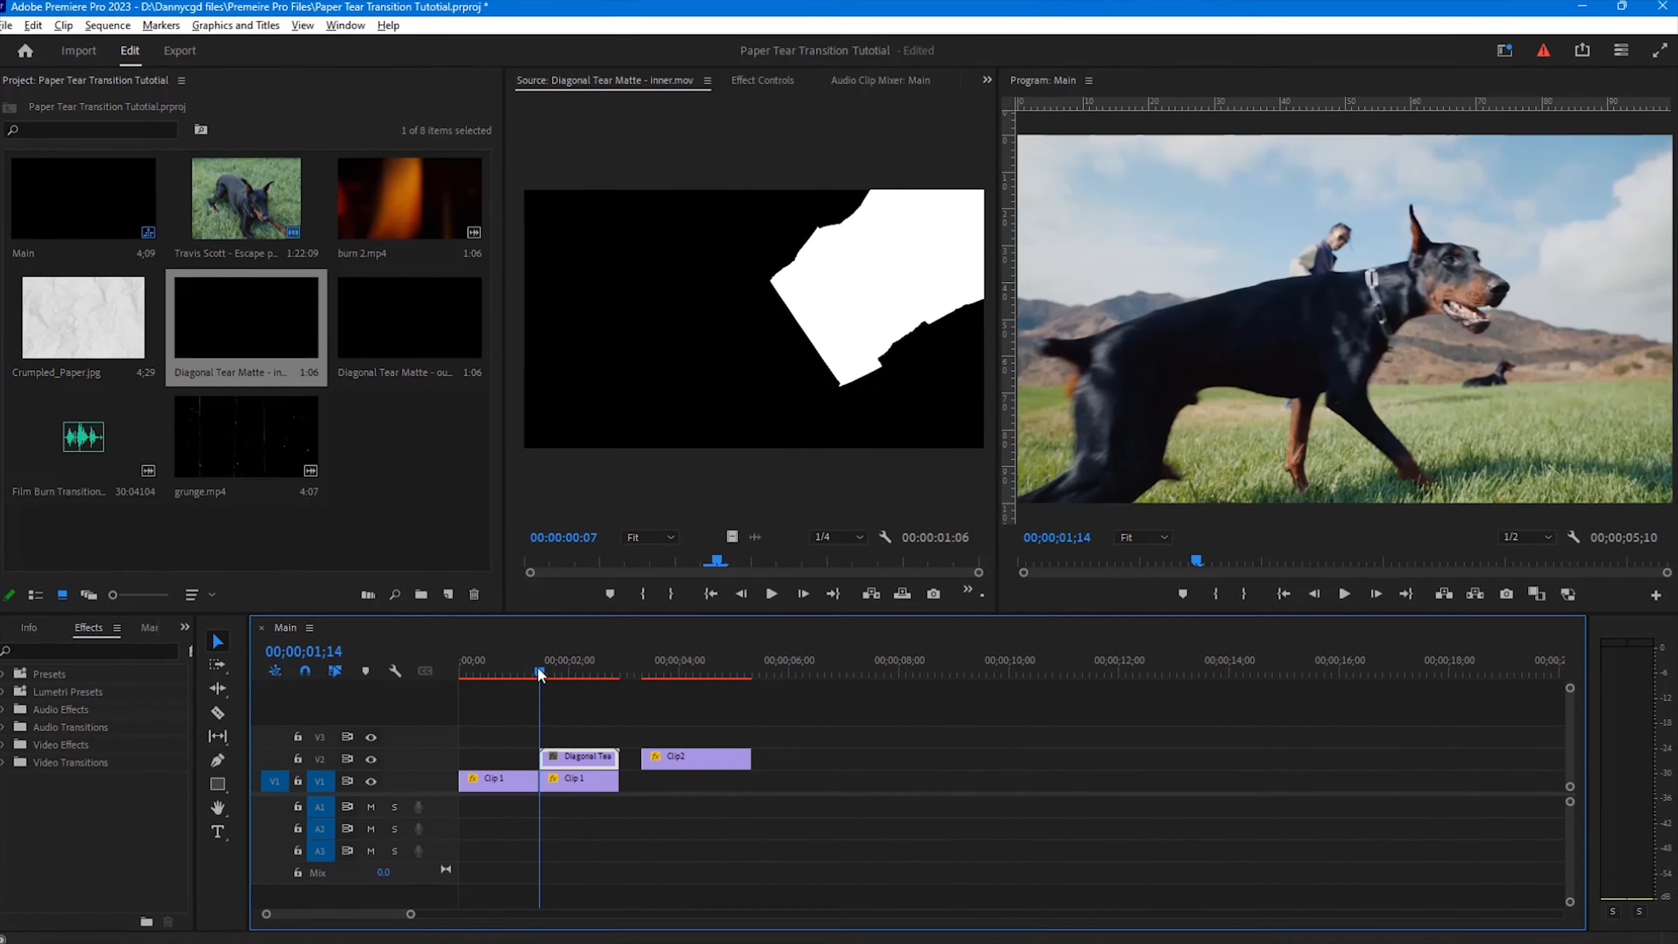
drag(541, 670, 584, 675)
drag(595, 758, 583, 735)
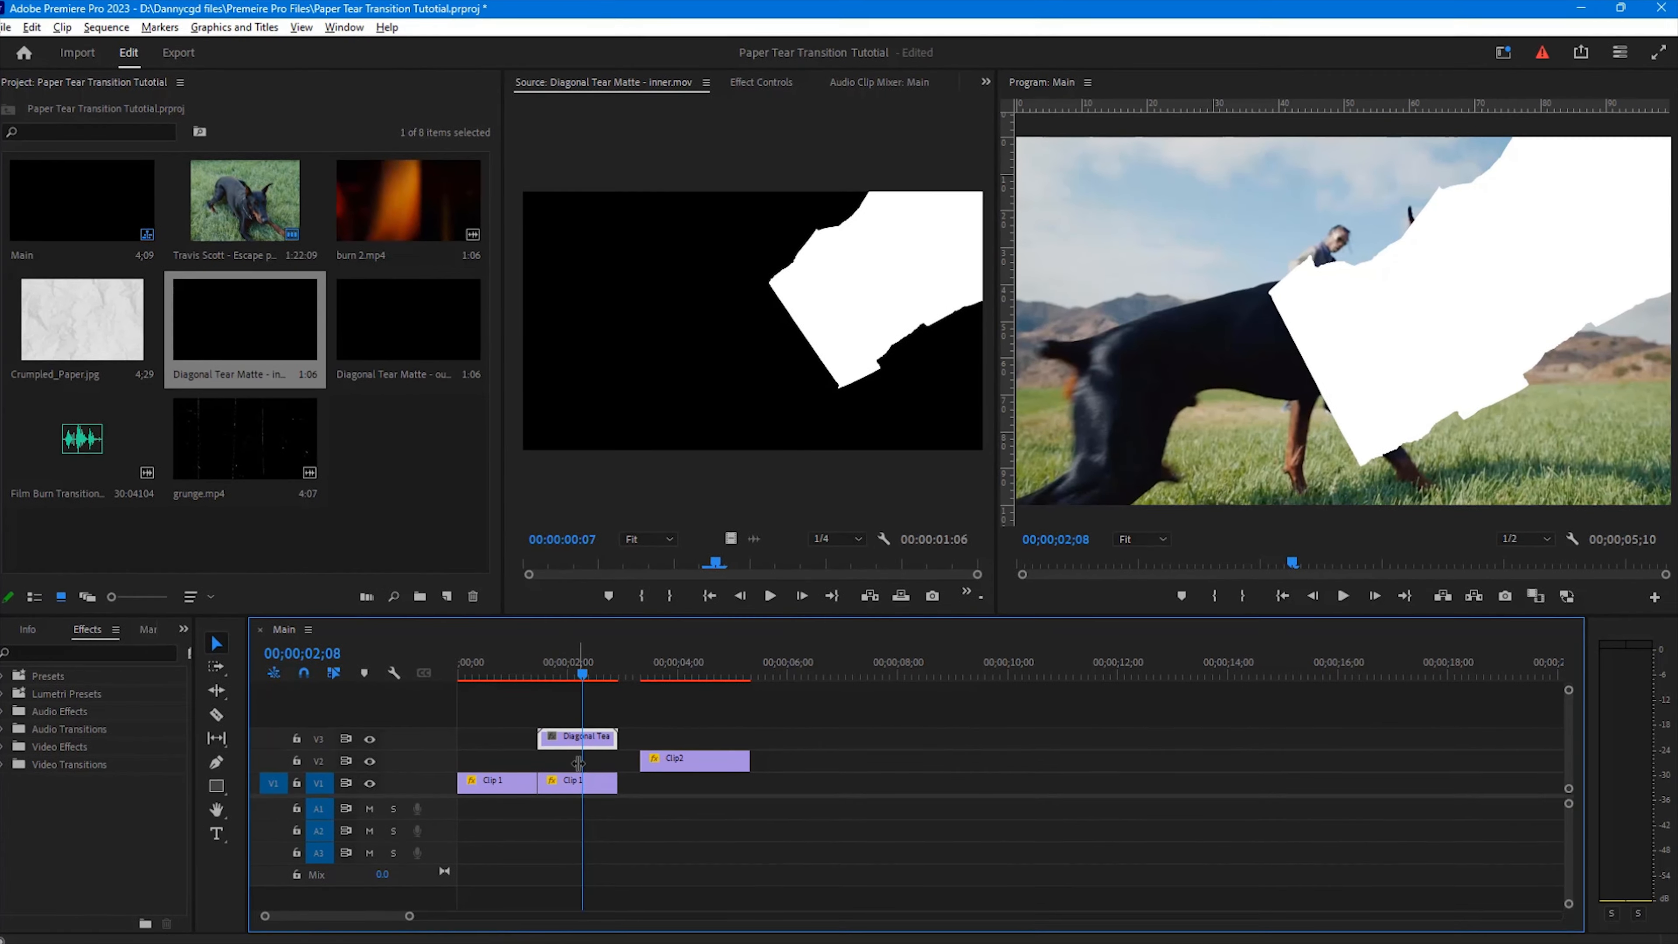
Step: Step through frames around the start of Clip 2 to inspect the cut point
click(640, 667)
drag(642, 670, 643, 670)
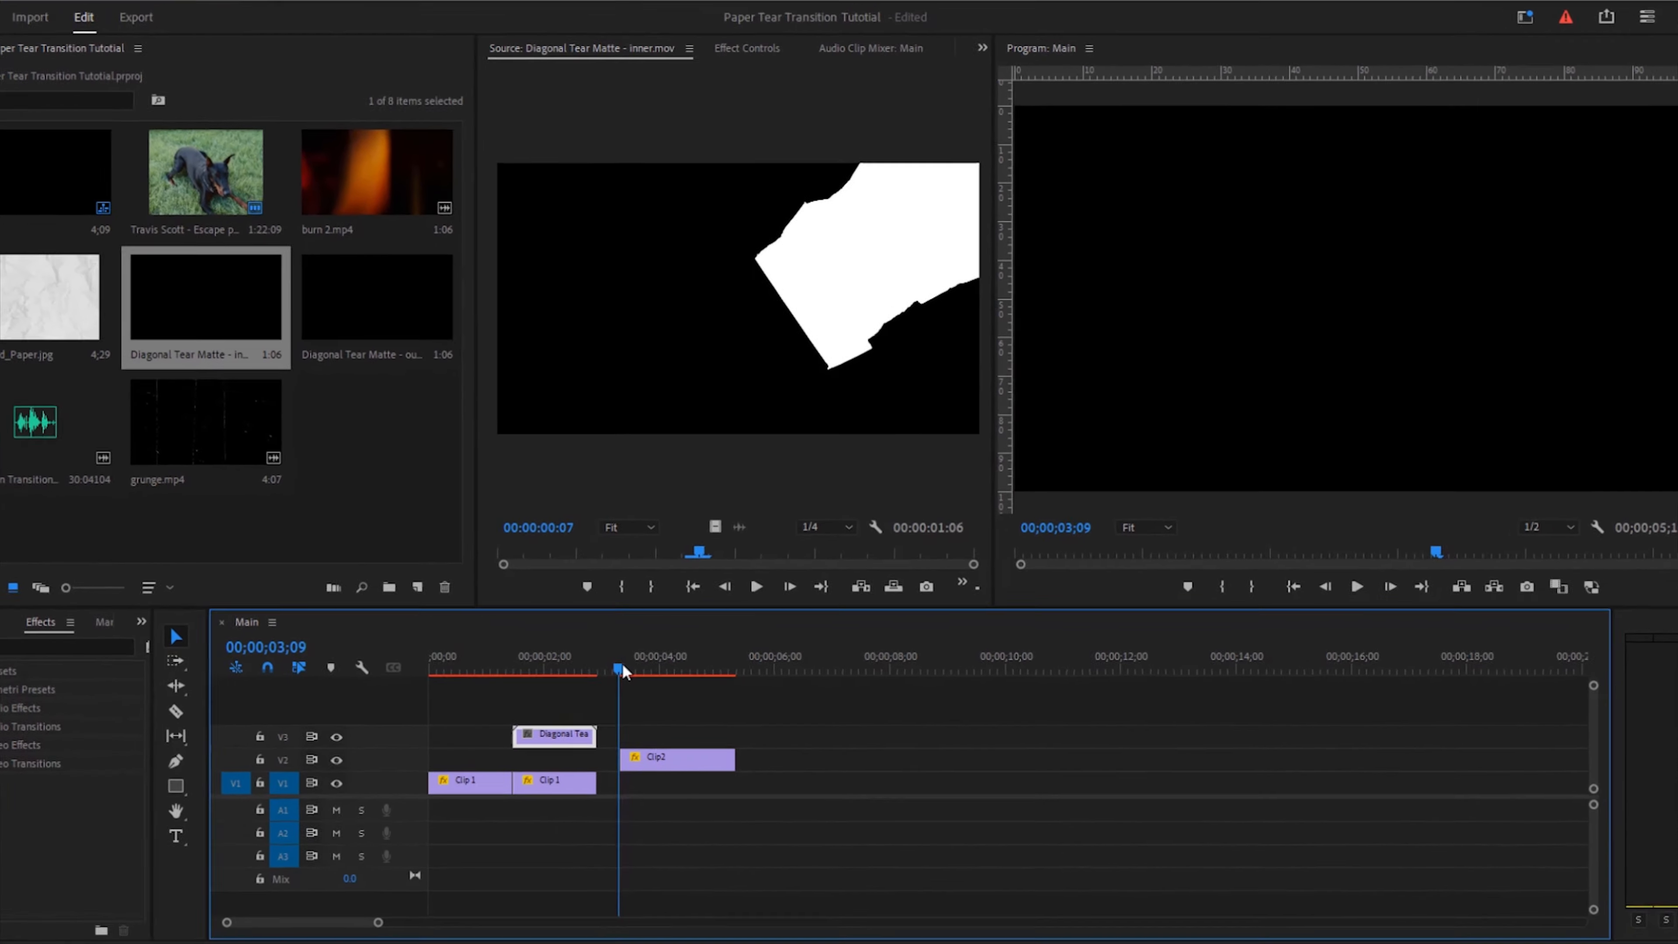
key(equal)
key(equal)
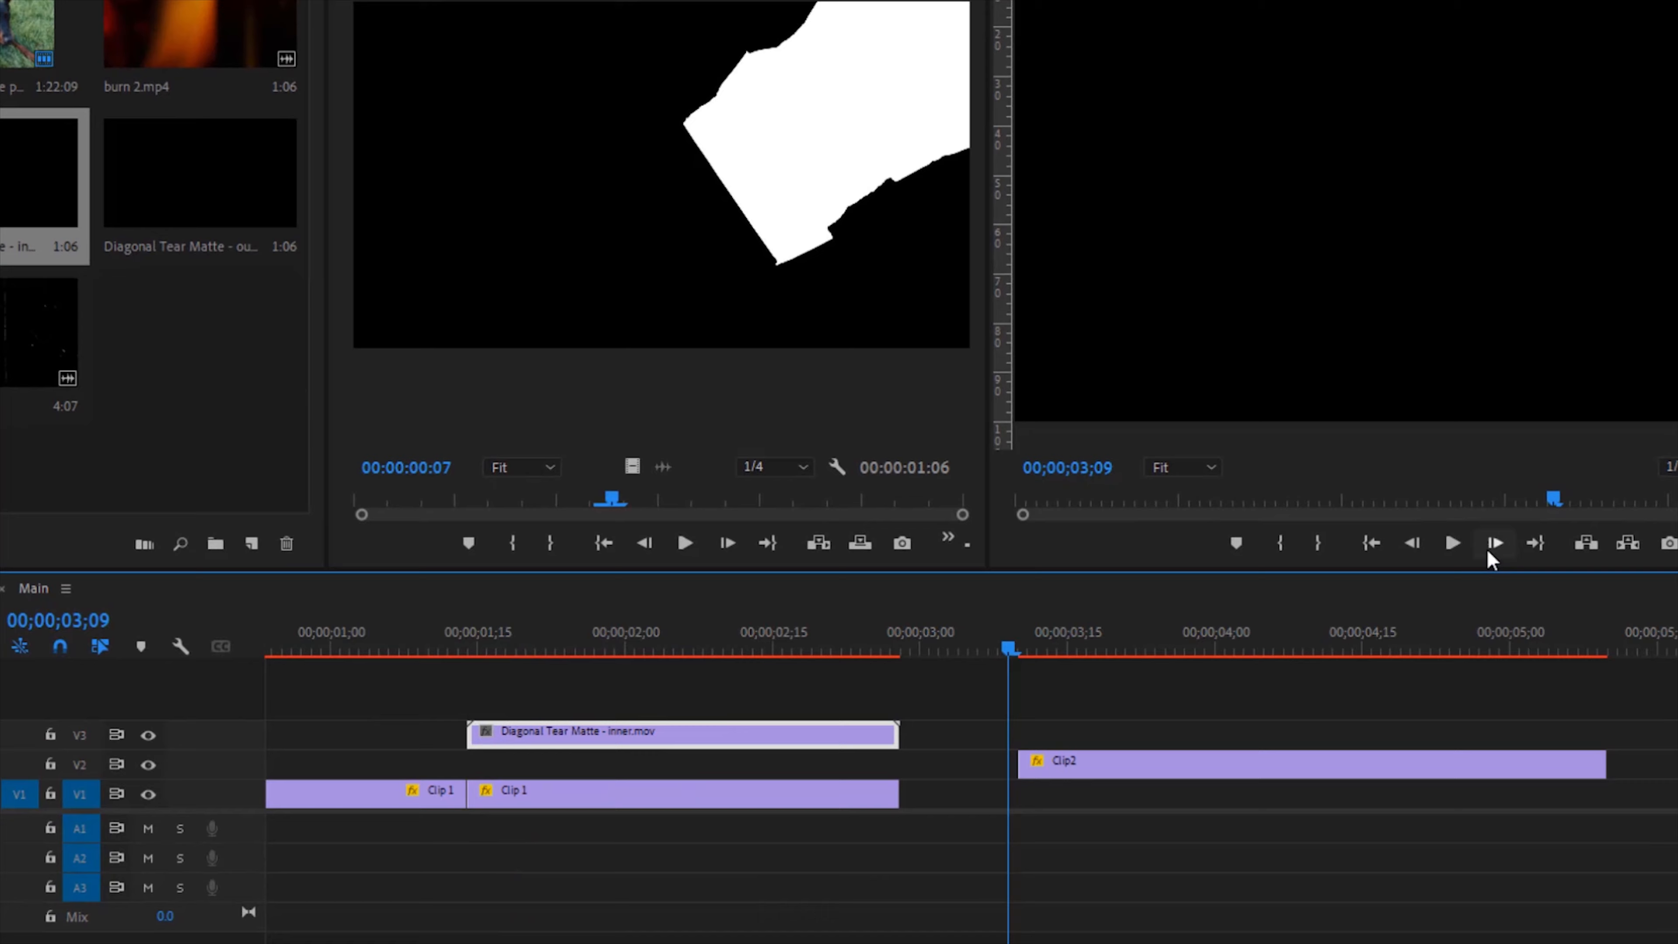
click(1495, 545)
click(1494, 545)
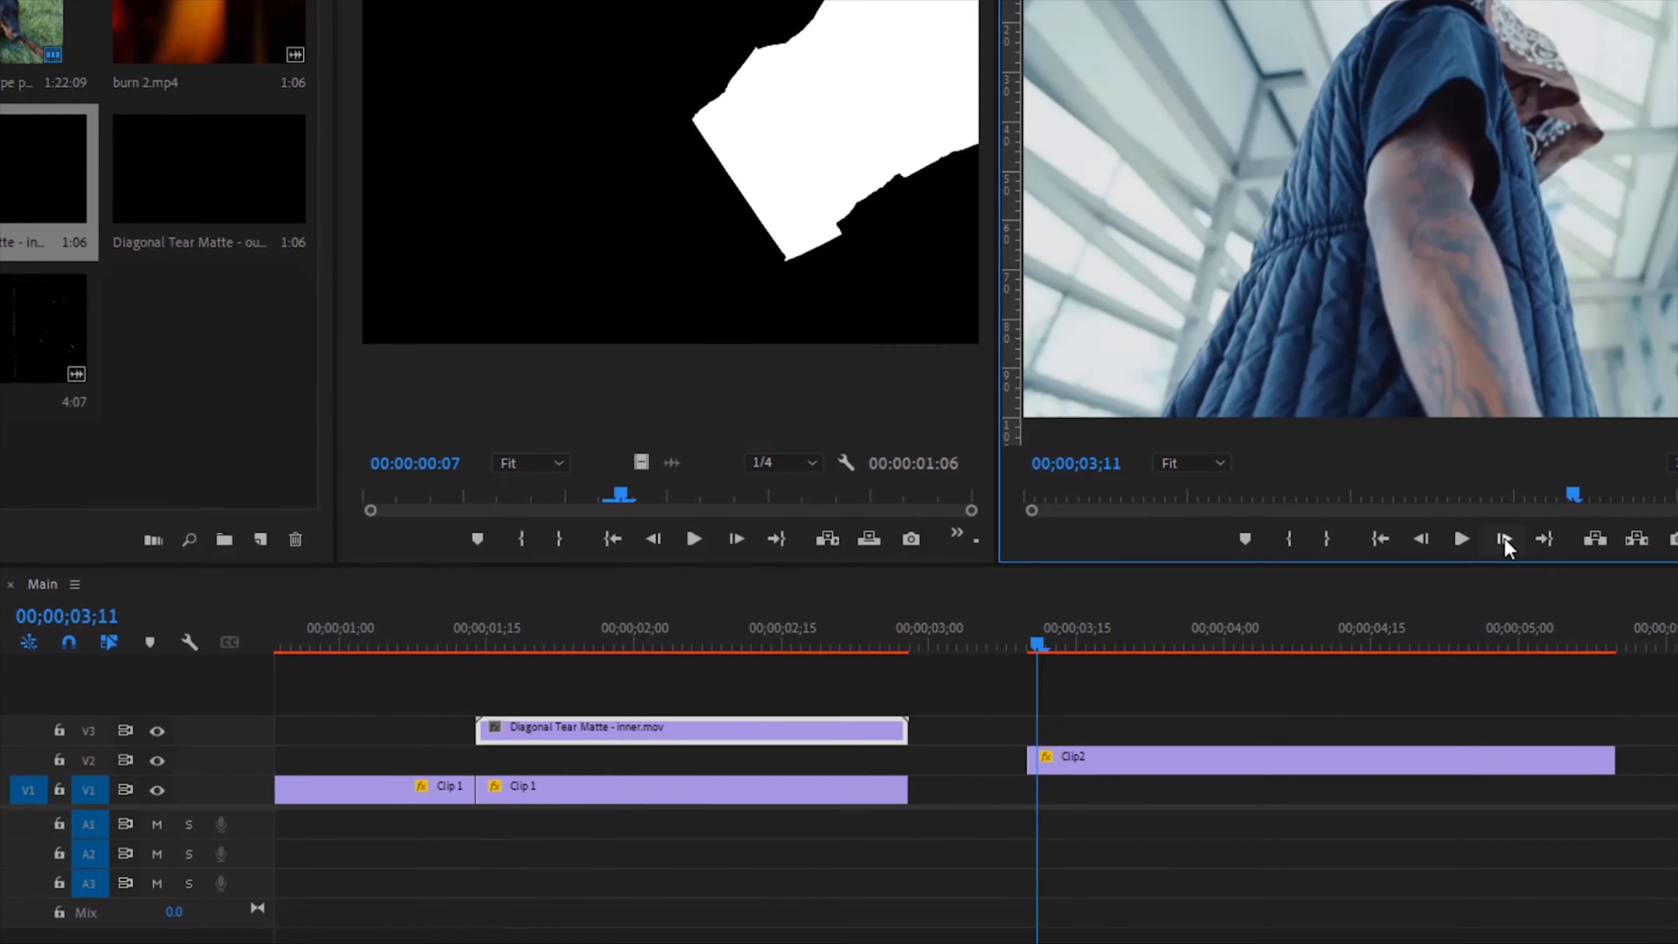
click(1412, 545)
click(1497, 545)
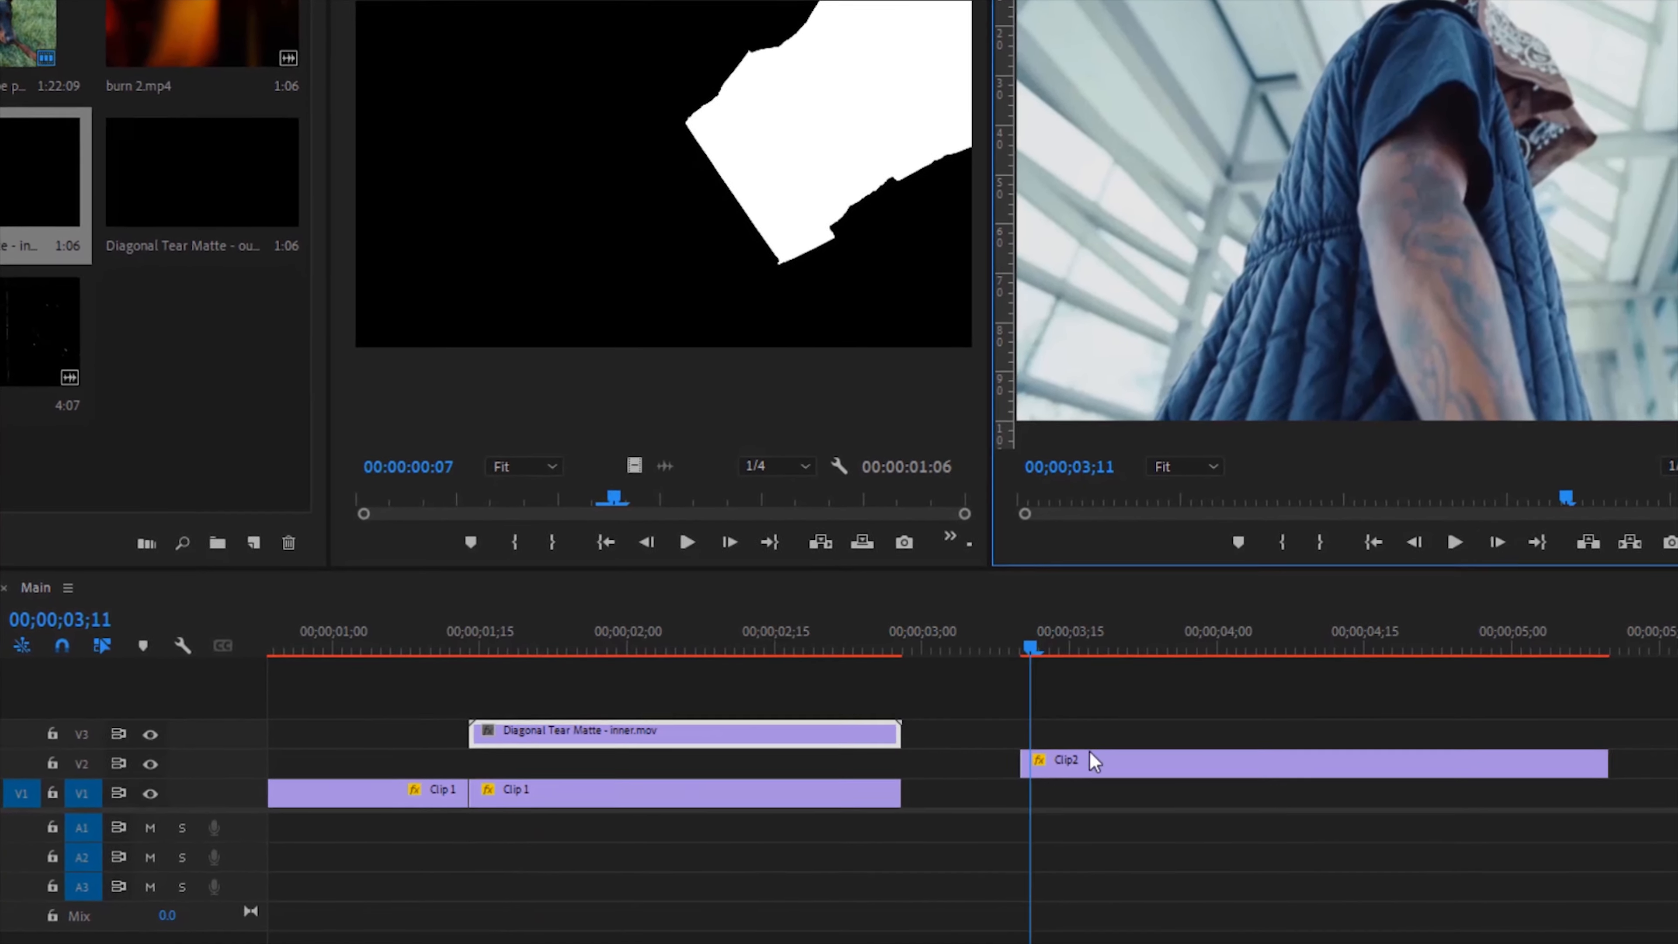
right_click(1045, 766)
click(1122, 605)
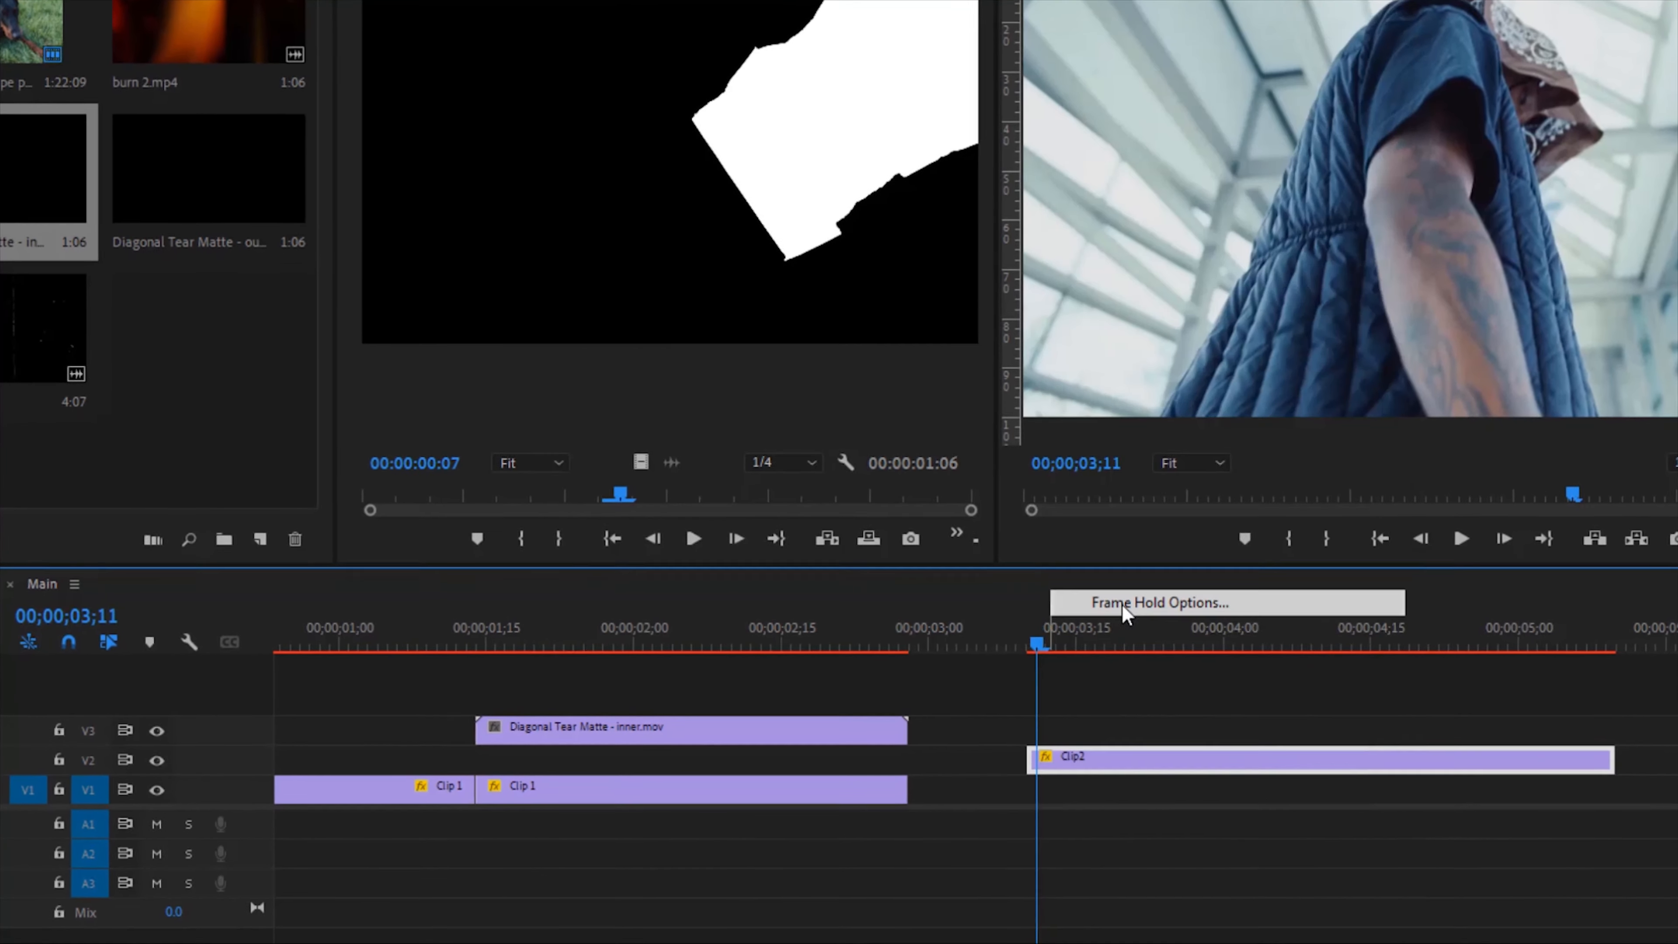
click(914, 382)
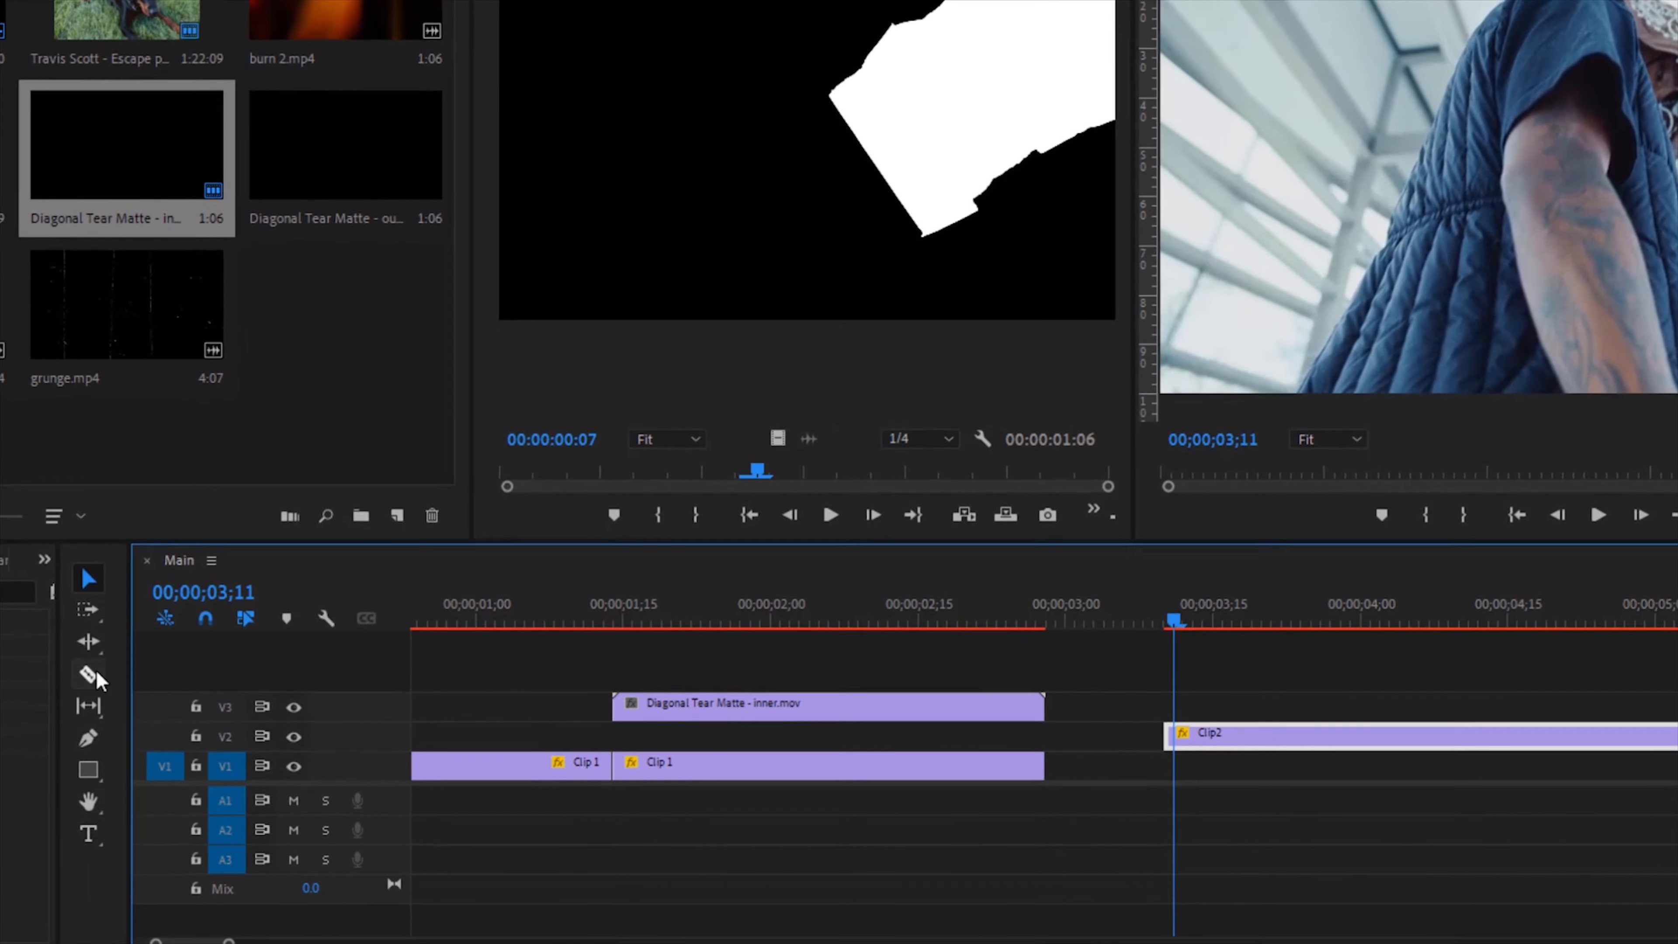
Step: Toggle the Hold On option in Clip 2's Frame Hold Options and confirm
key(c)
click(91, 577)
click(1298, 745)
right_click(1297, 749)
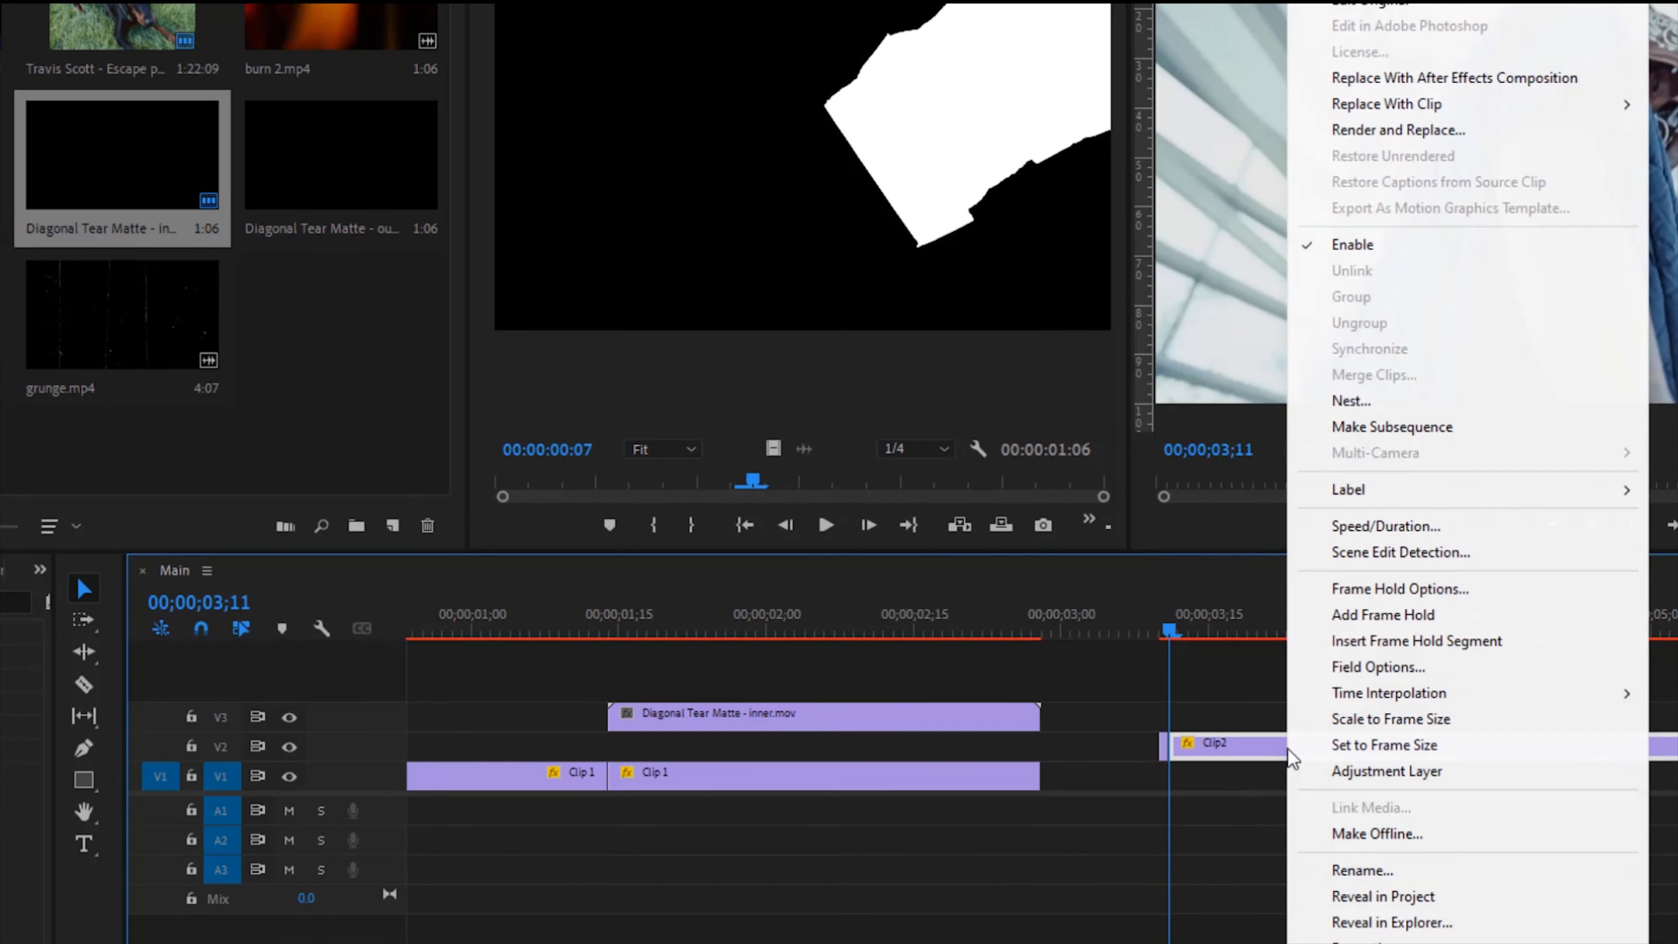
click(1373, 582)
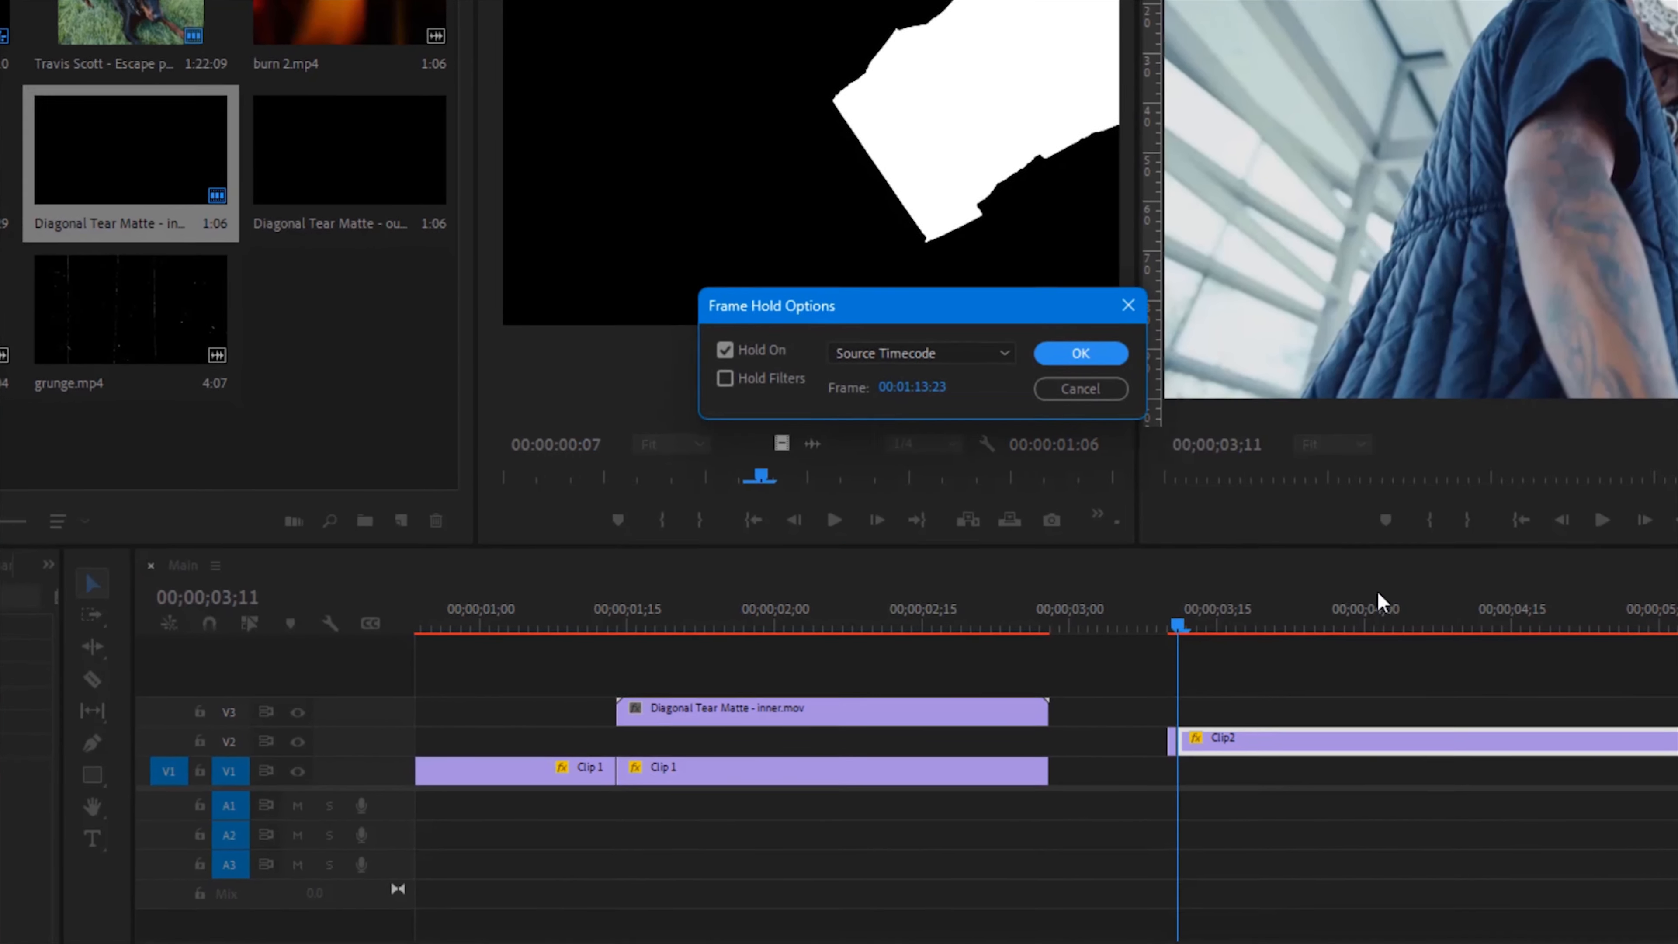
click(719, 345)
click(1076, 356)
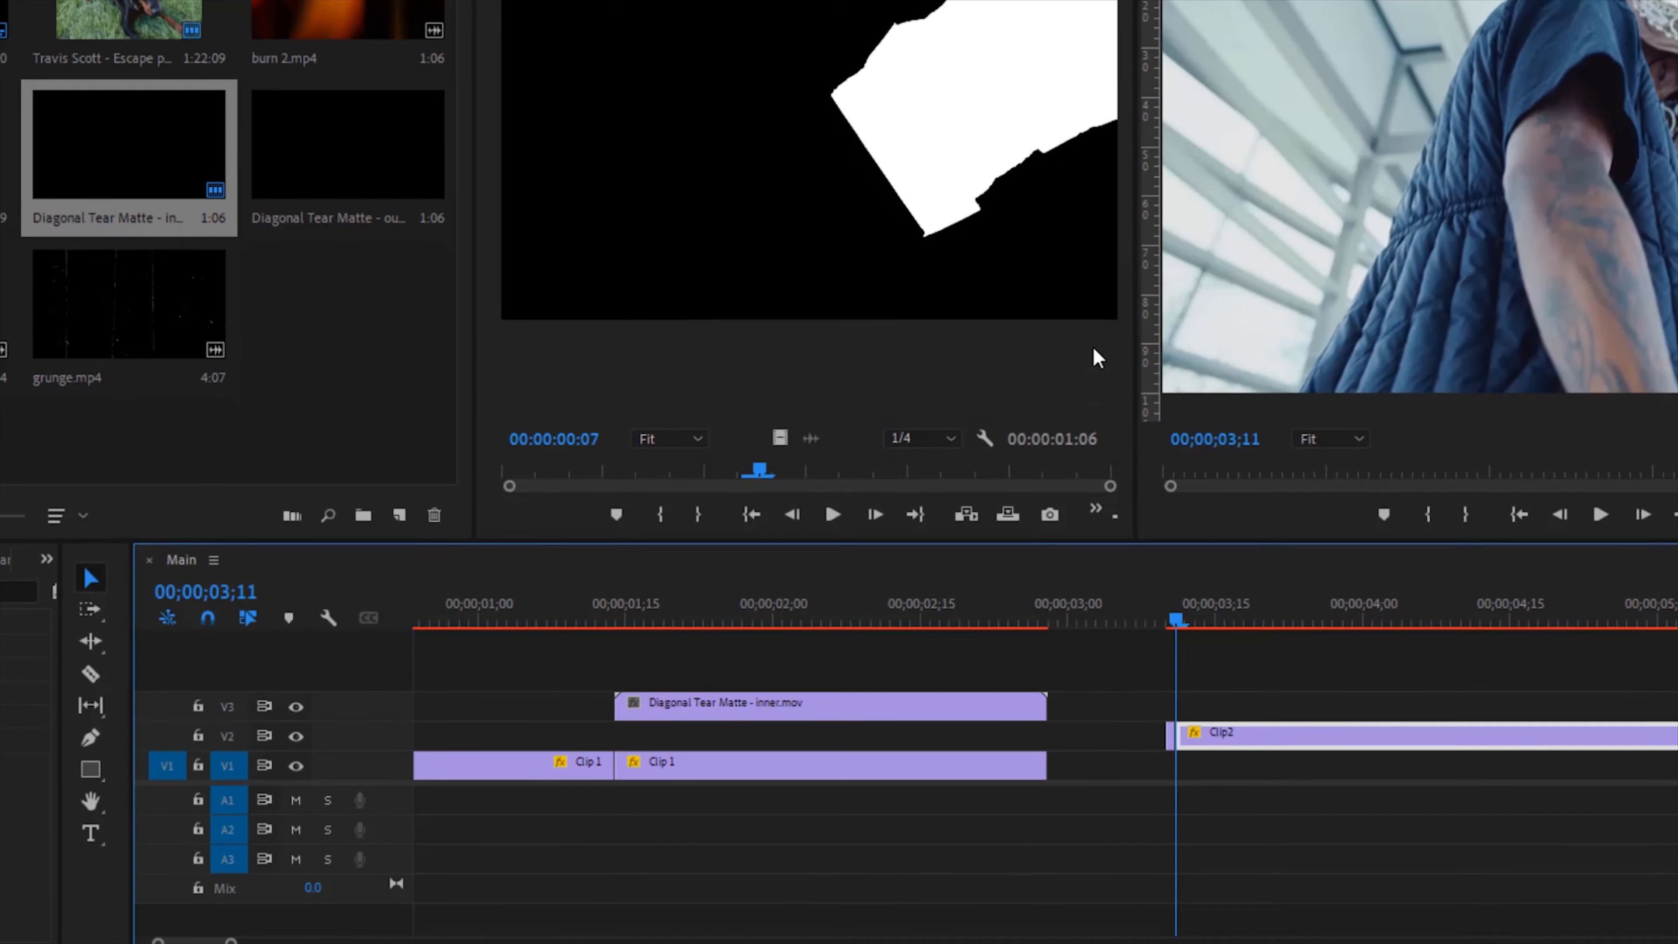
Step: Extend Clip 2 back on V2 so it starts under the tear matte at the frame-hold point
drag(1160, 744, 864, 740)
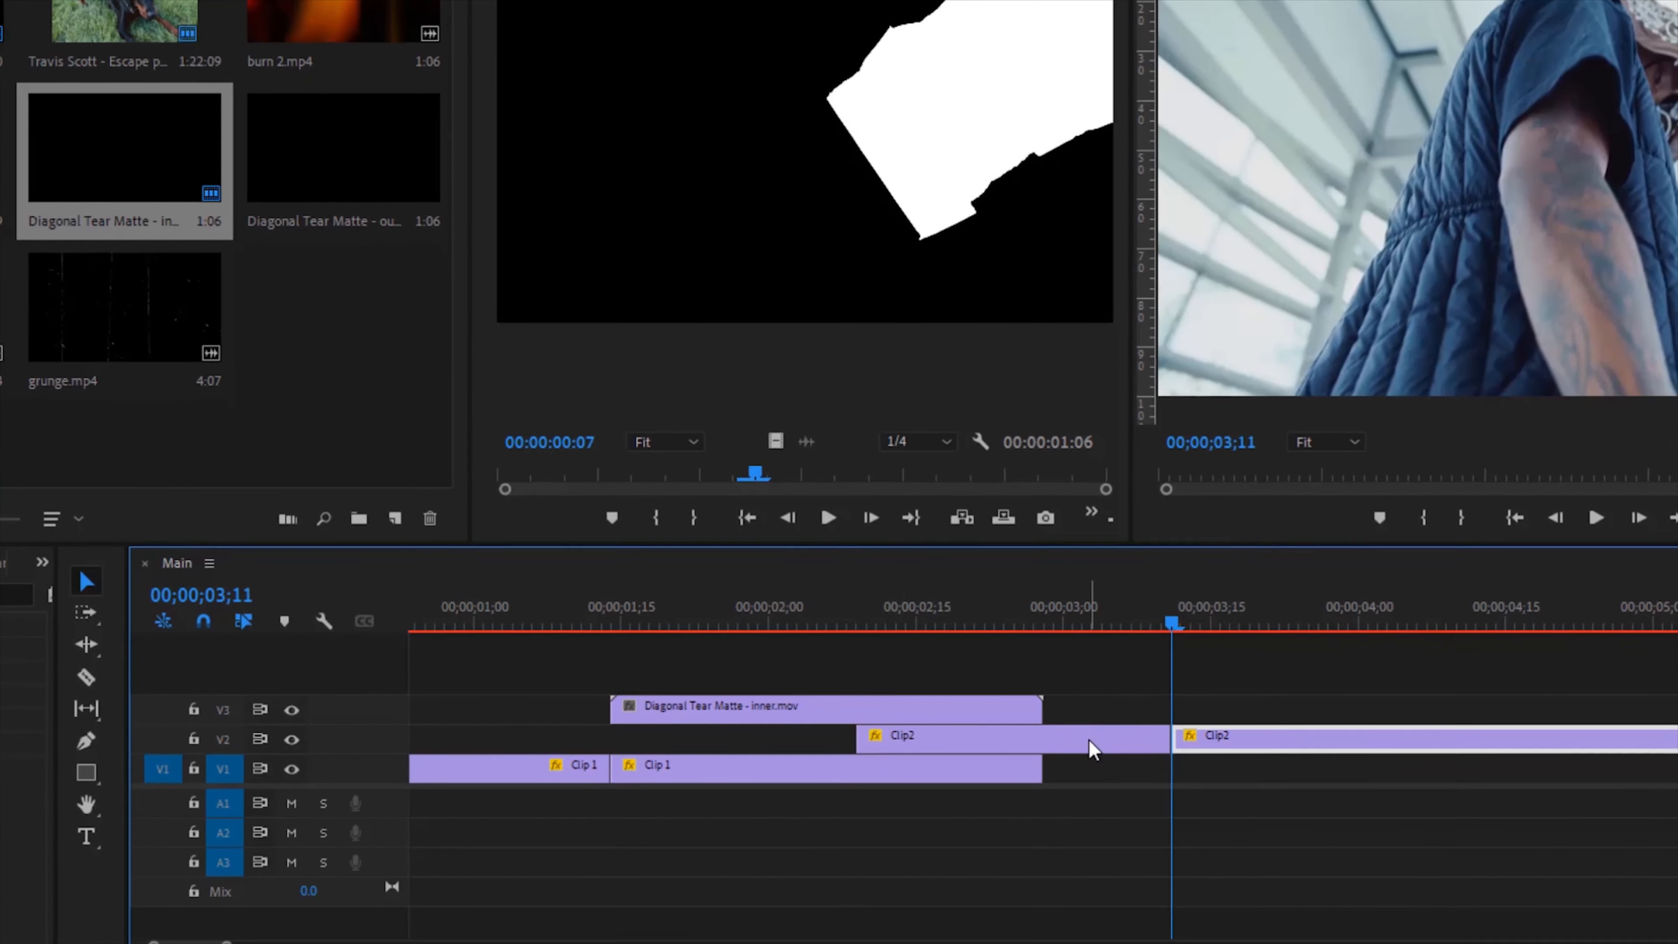
drag(1093, 749, 852, 753)
drag(964, 733, 1046, 737)
click(1222, 753)
drag(1222, 753, 1137, 753)
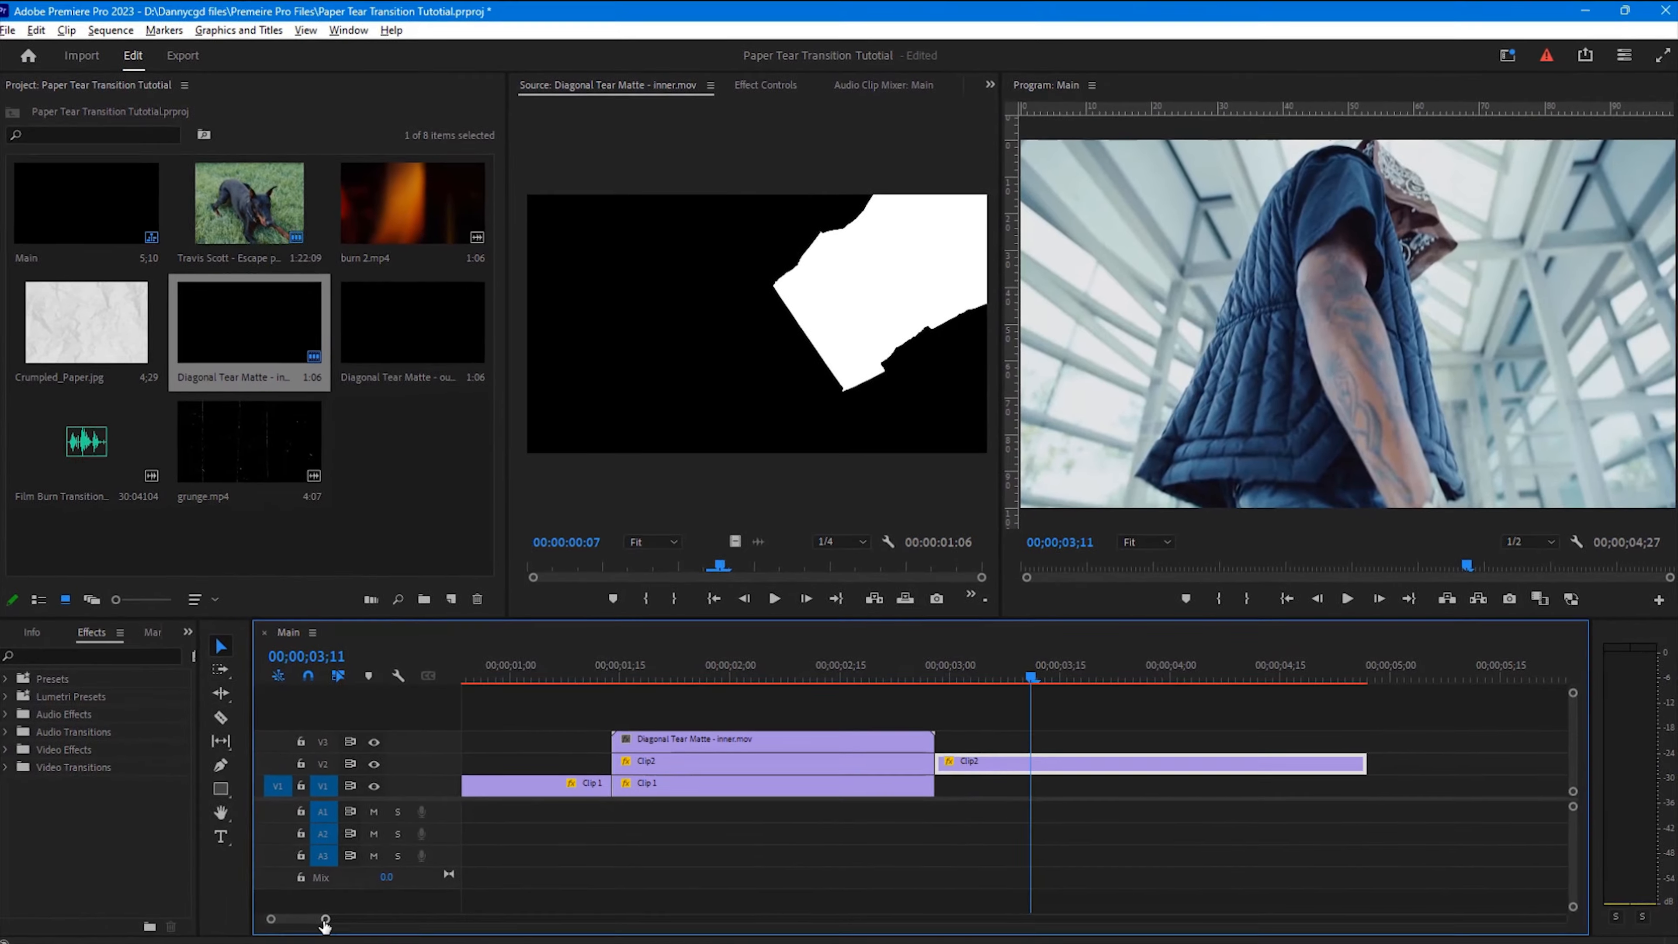
Step: Play back the transition section of the timeline to review it
drag(325, 920, 405, 918)
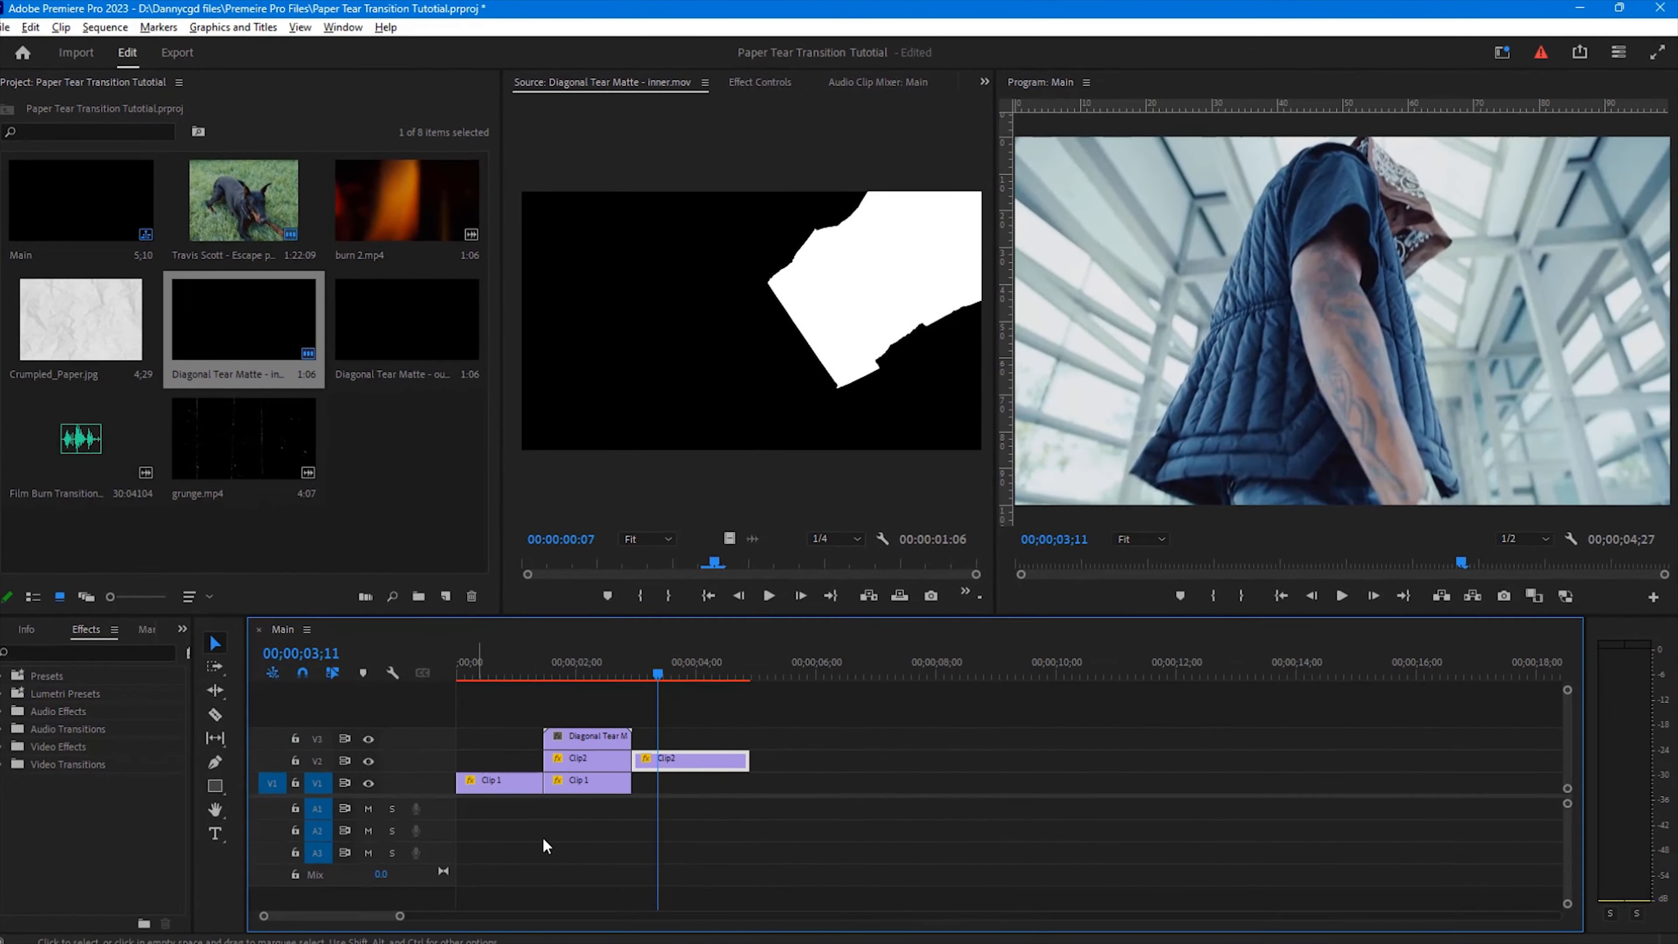
click(515, 657)
key(space)
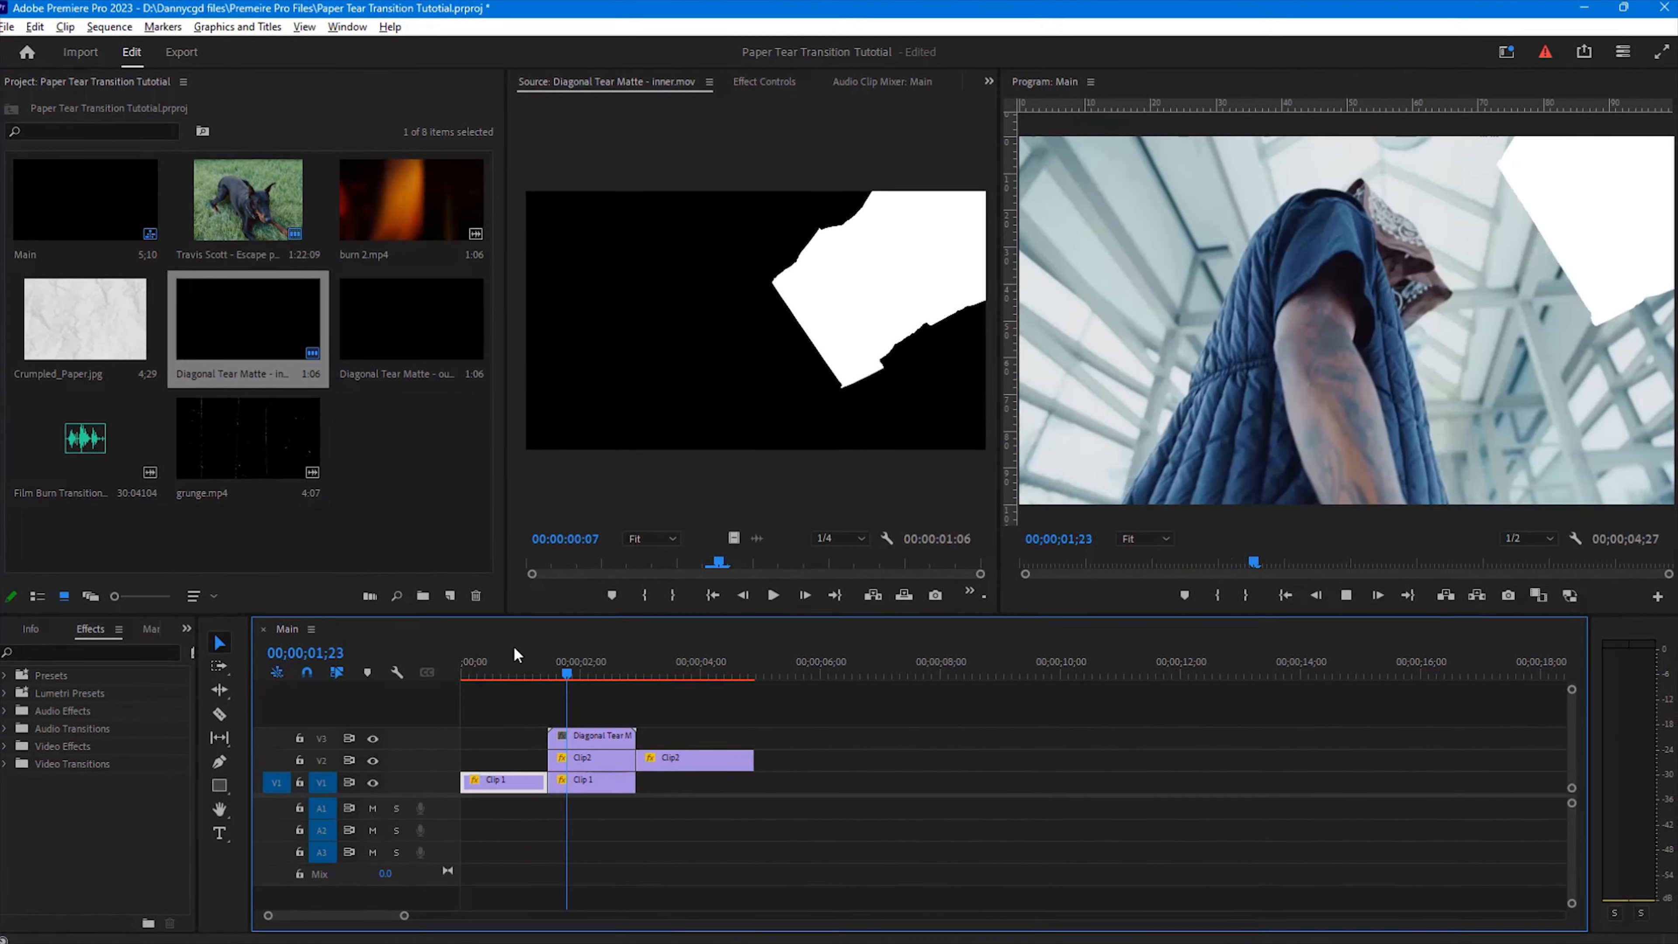
click(513, 647)
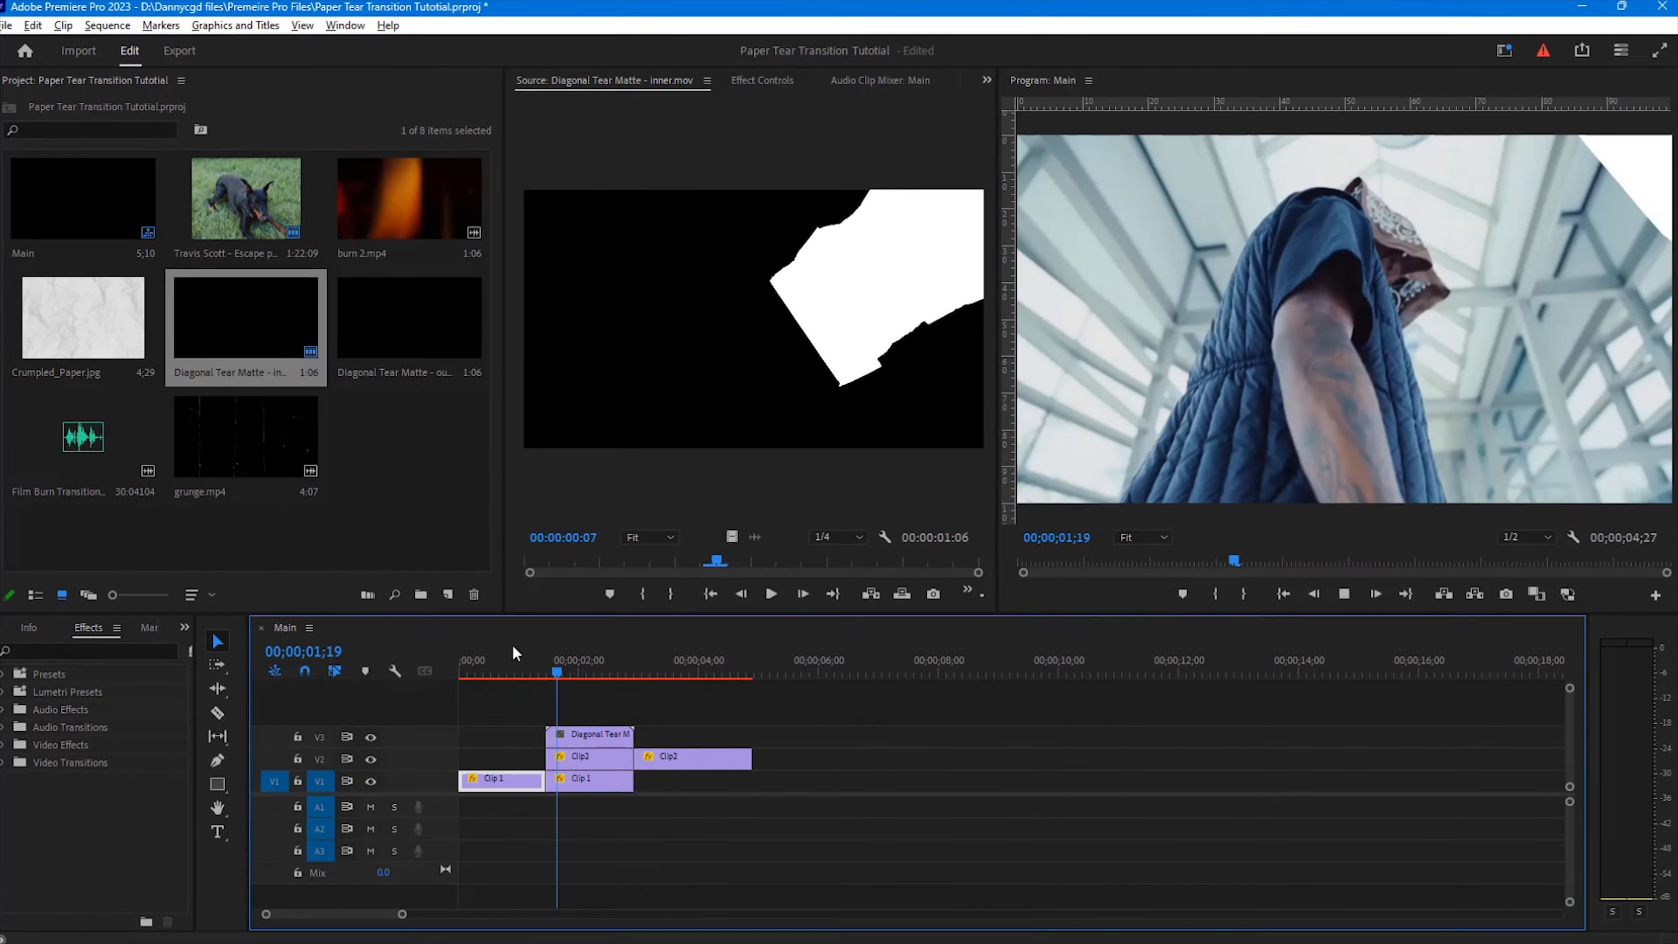
click(511, 645)
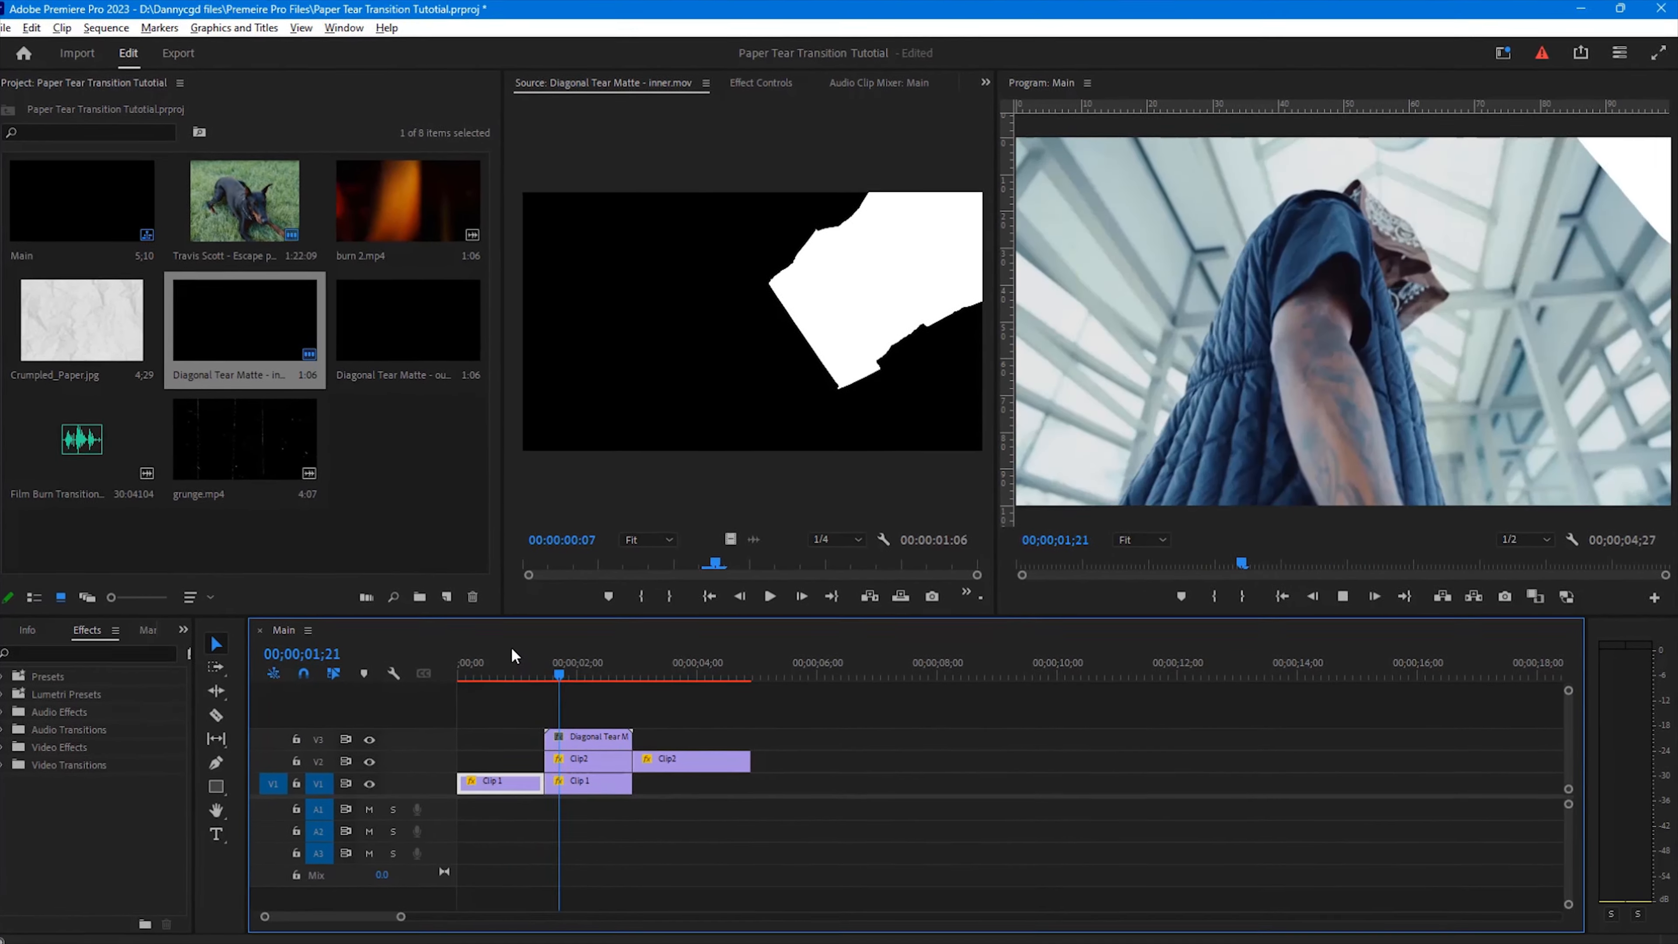
click(511, 645)
key(space)
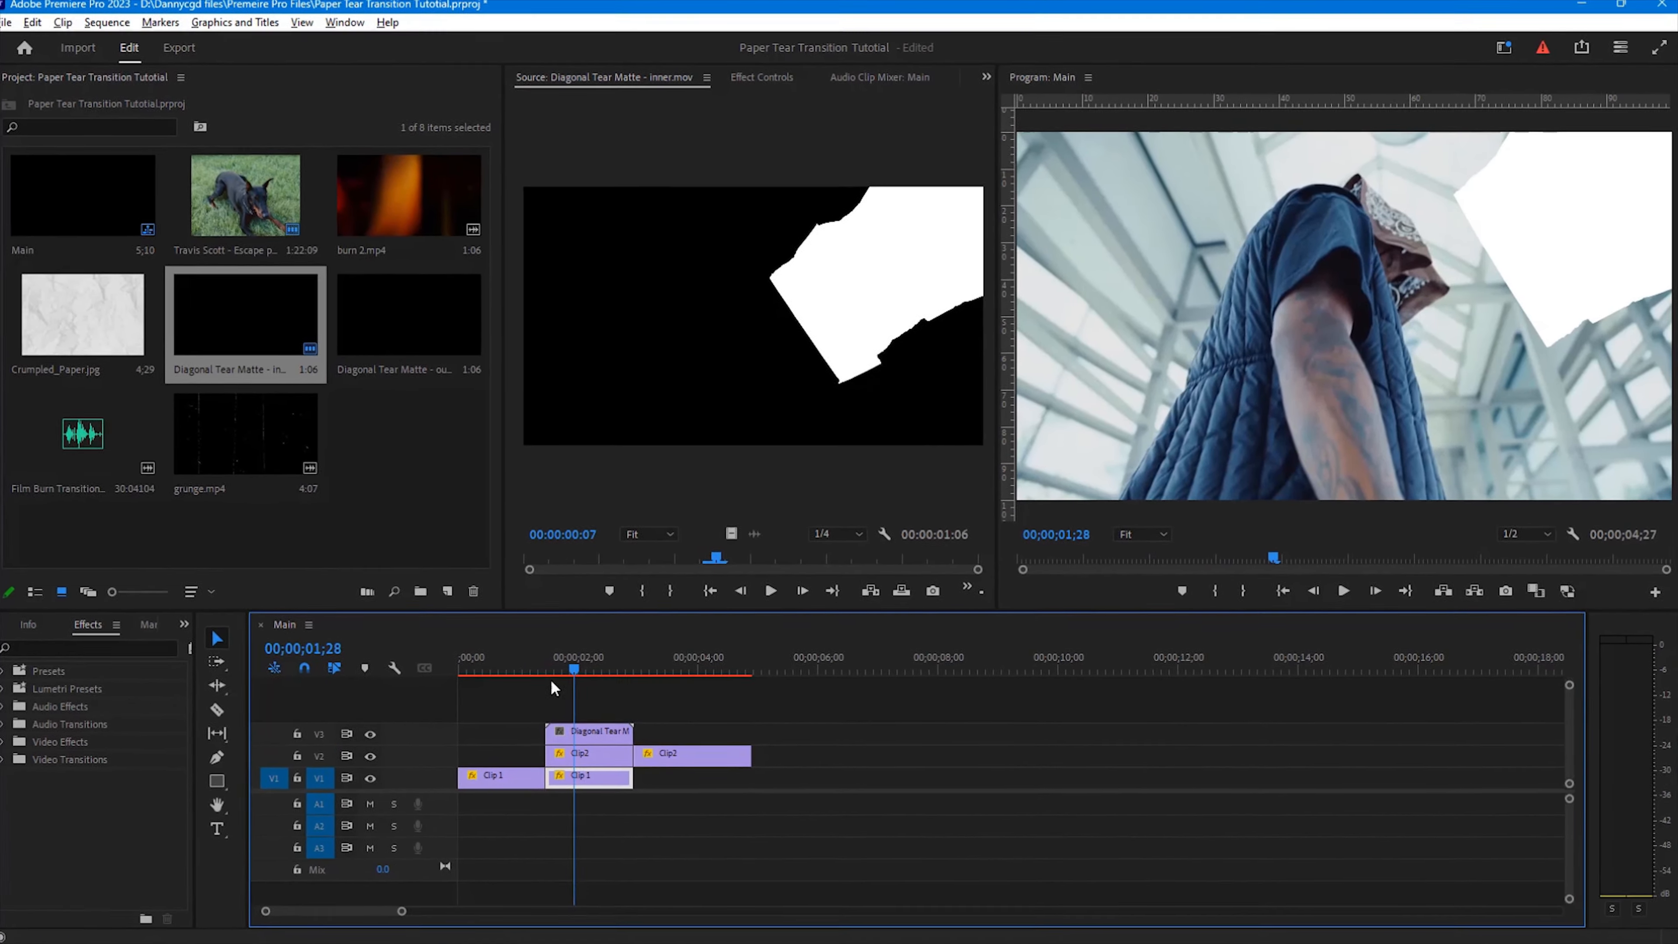
Step: Place Diagonal Tear Matte - outer.mov on a new track V4 above the inner tear matte
click(589, 744)
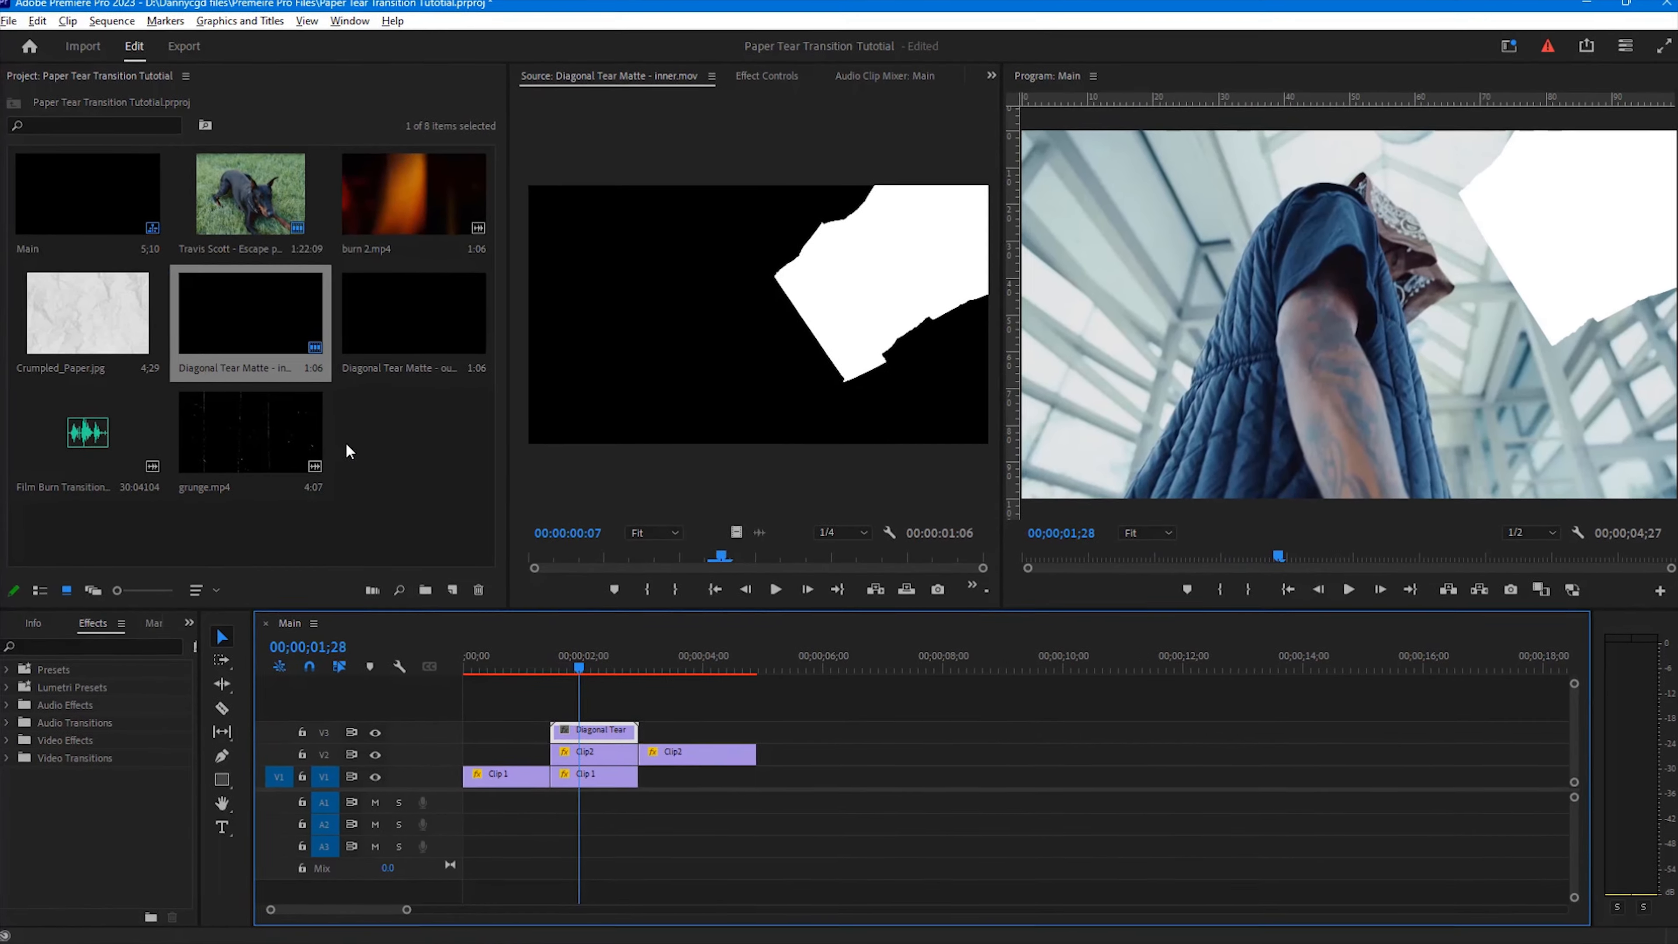
double_click(421, 345)
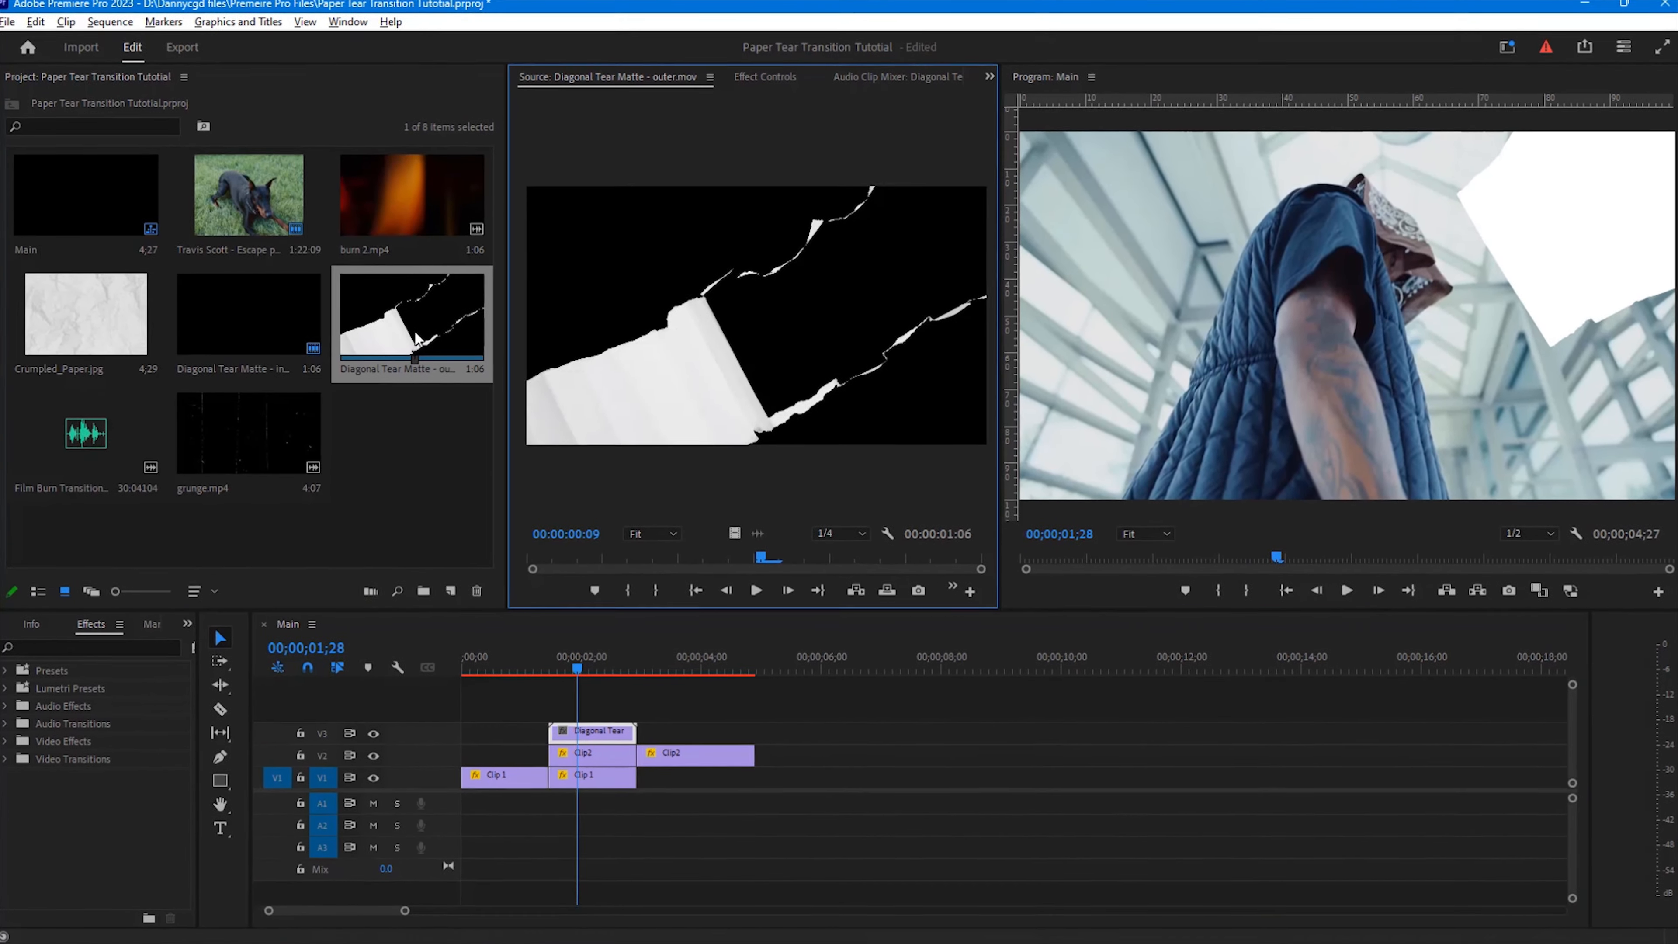
click(408, 344)
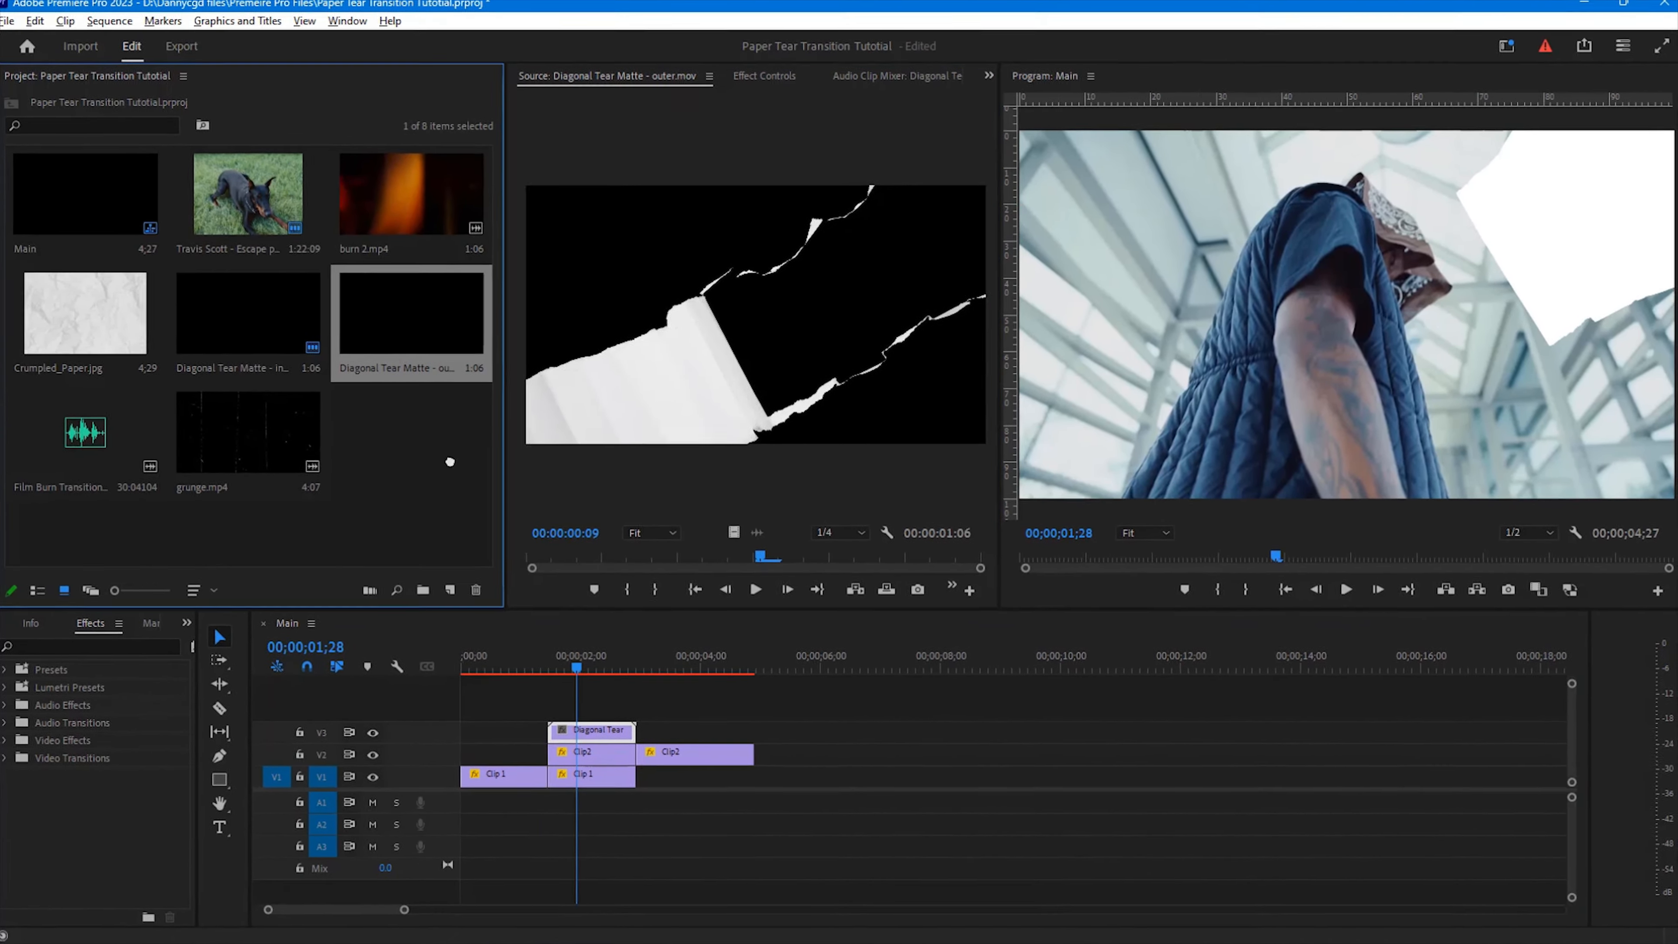
drag(736, 532, 570, 667)
click(594, 658)
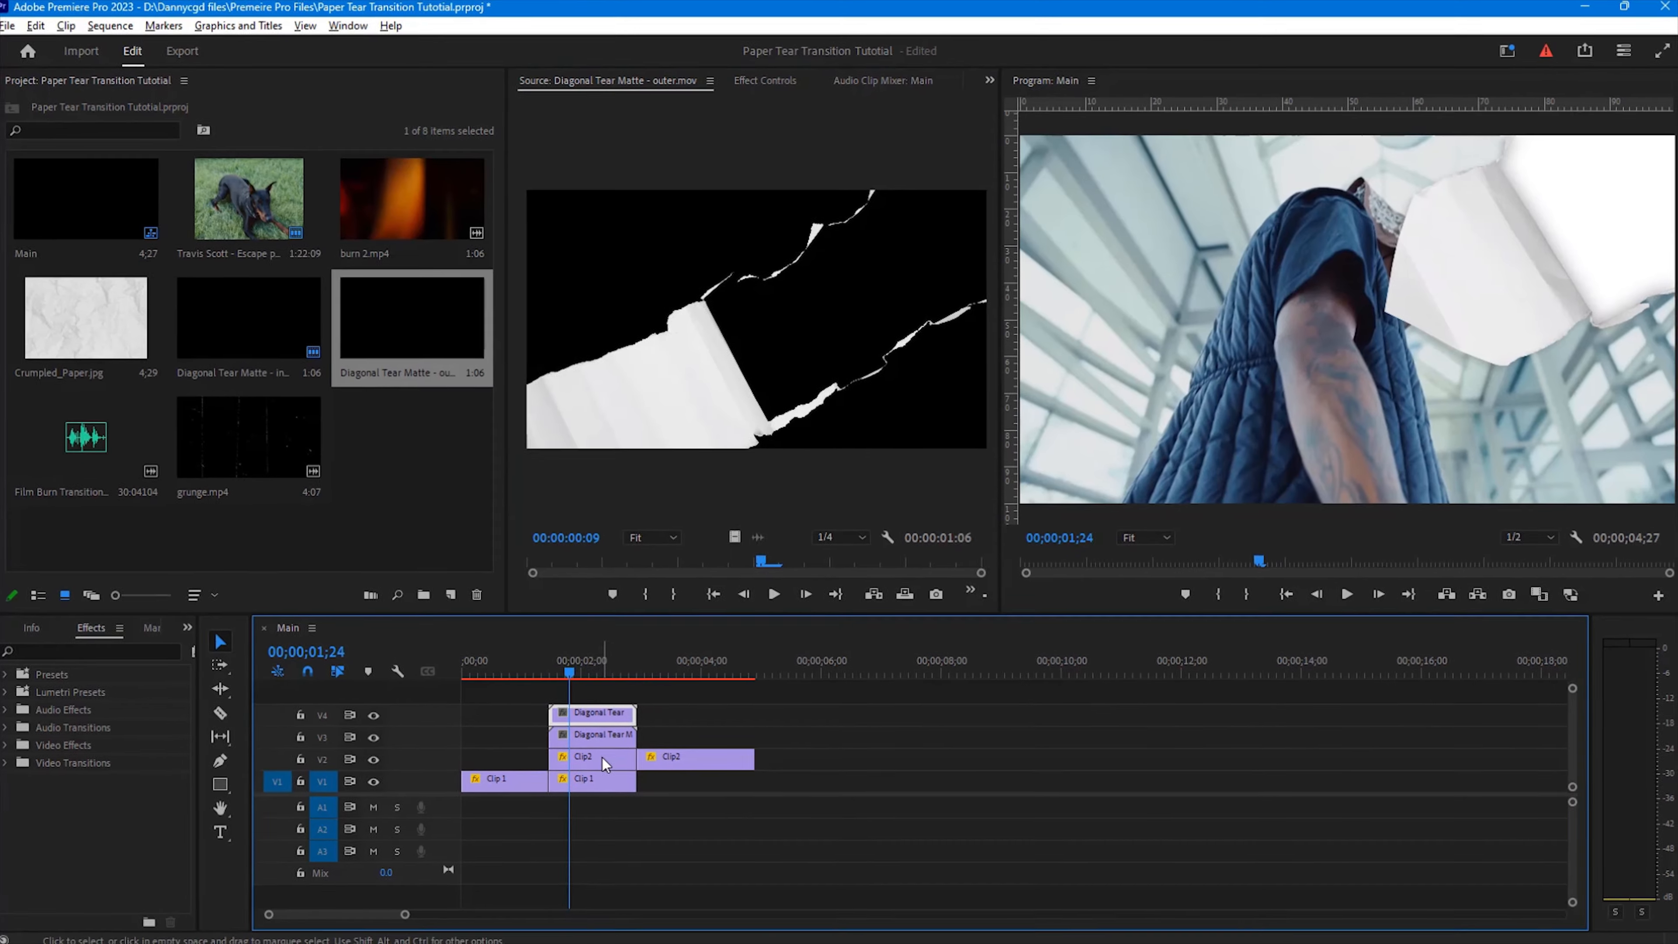
Step: Apply the Track Matte Key effect to Clip2 on V2 and set its matte to Video 3
click(596, 756)
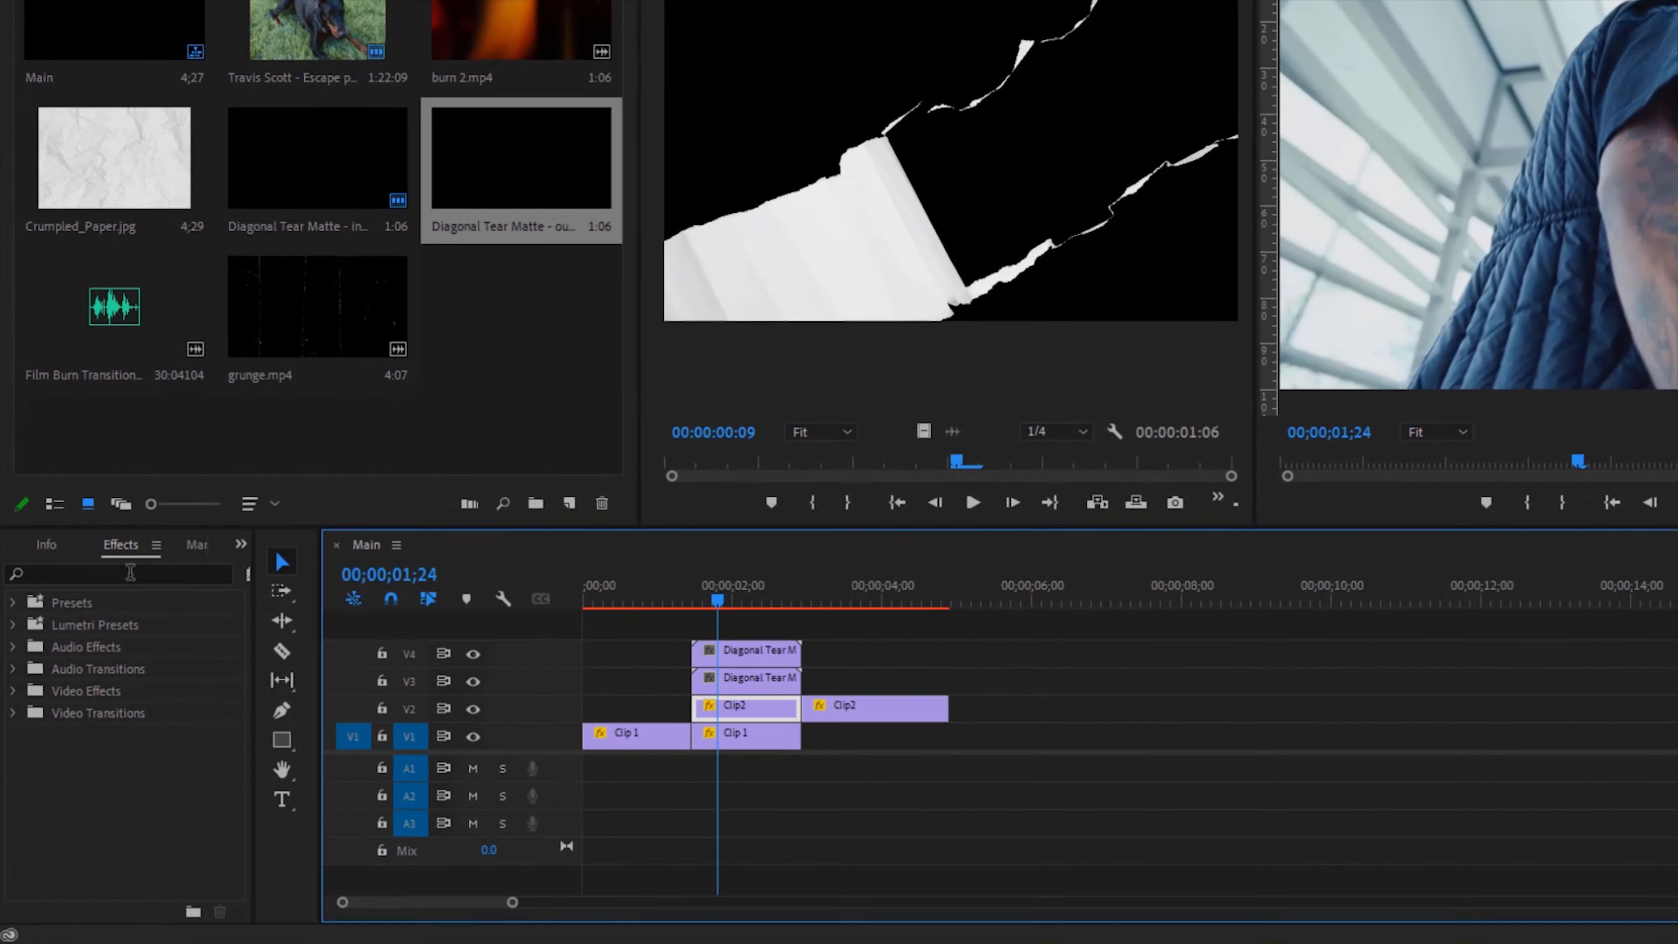
click(130, 571)
text(matt)
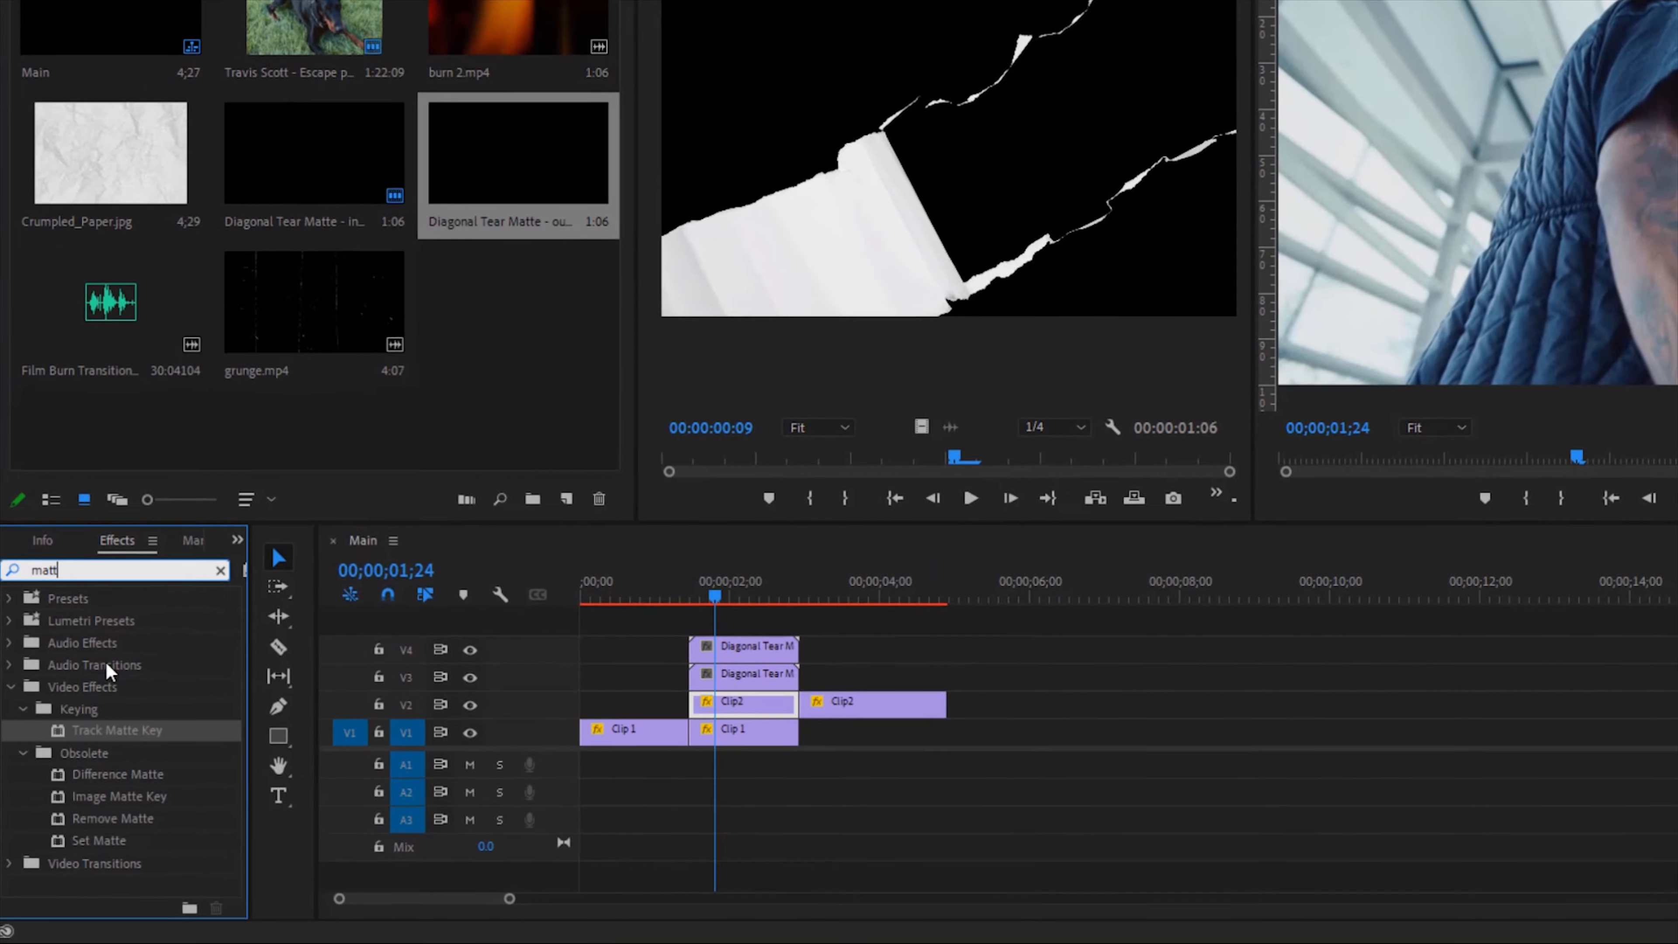
drag(99, 729, 716, 702)
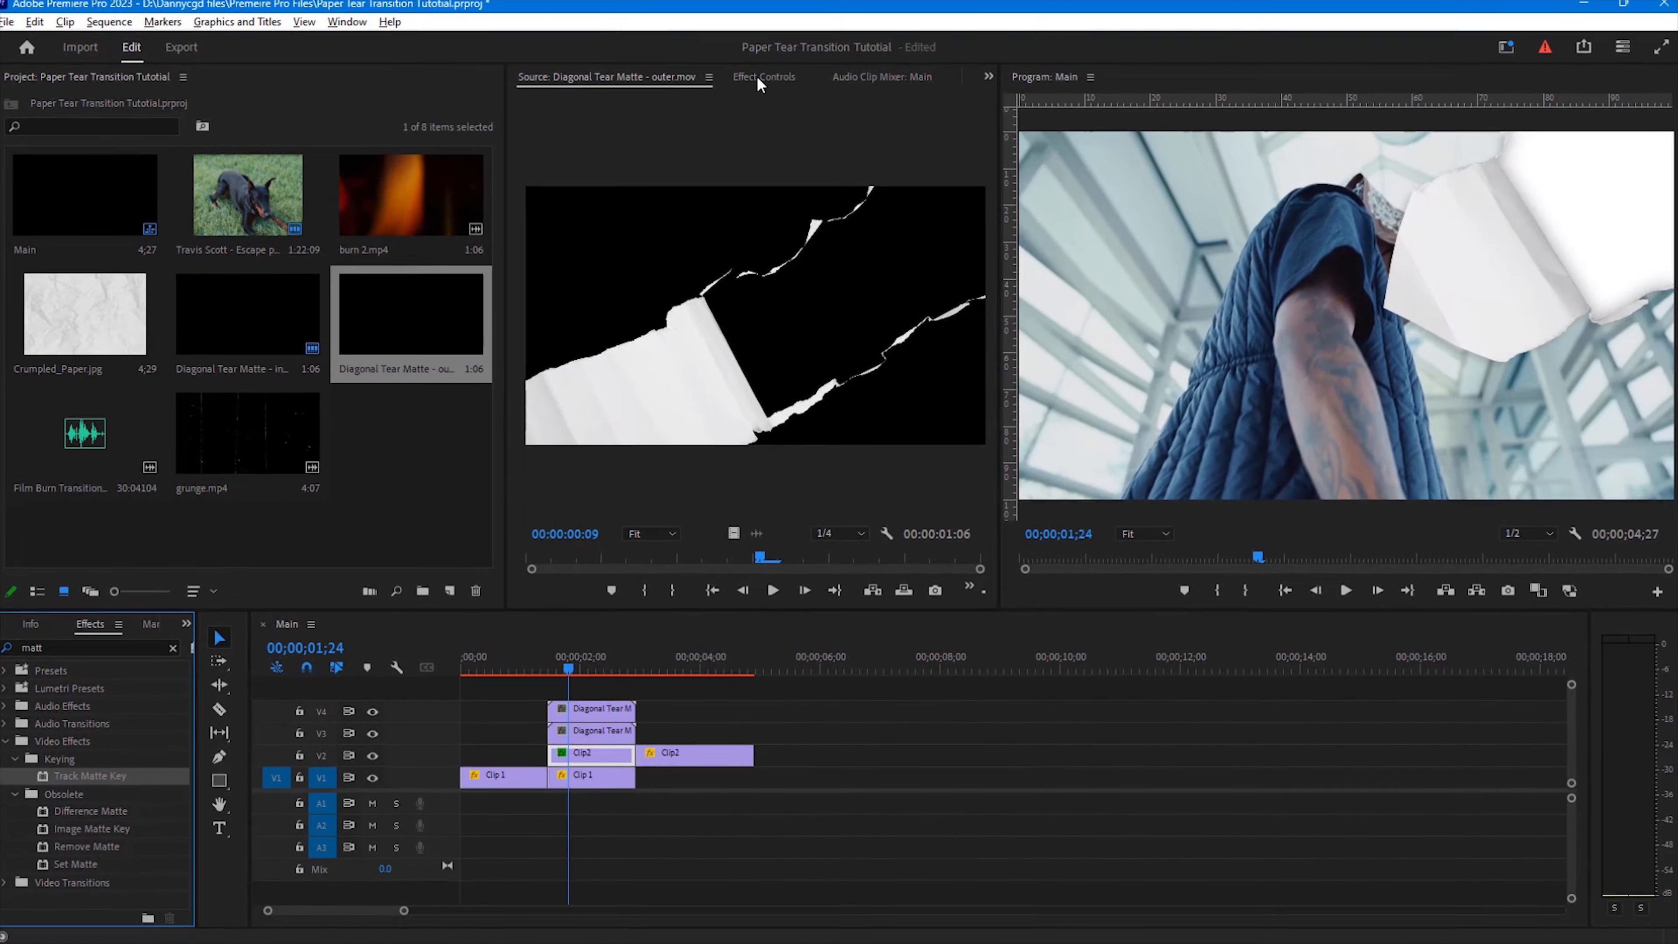
click(759, 77)
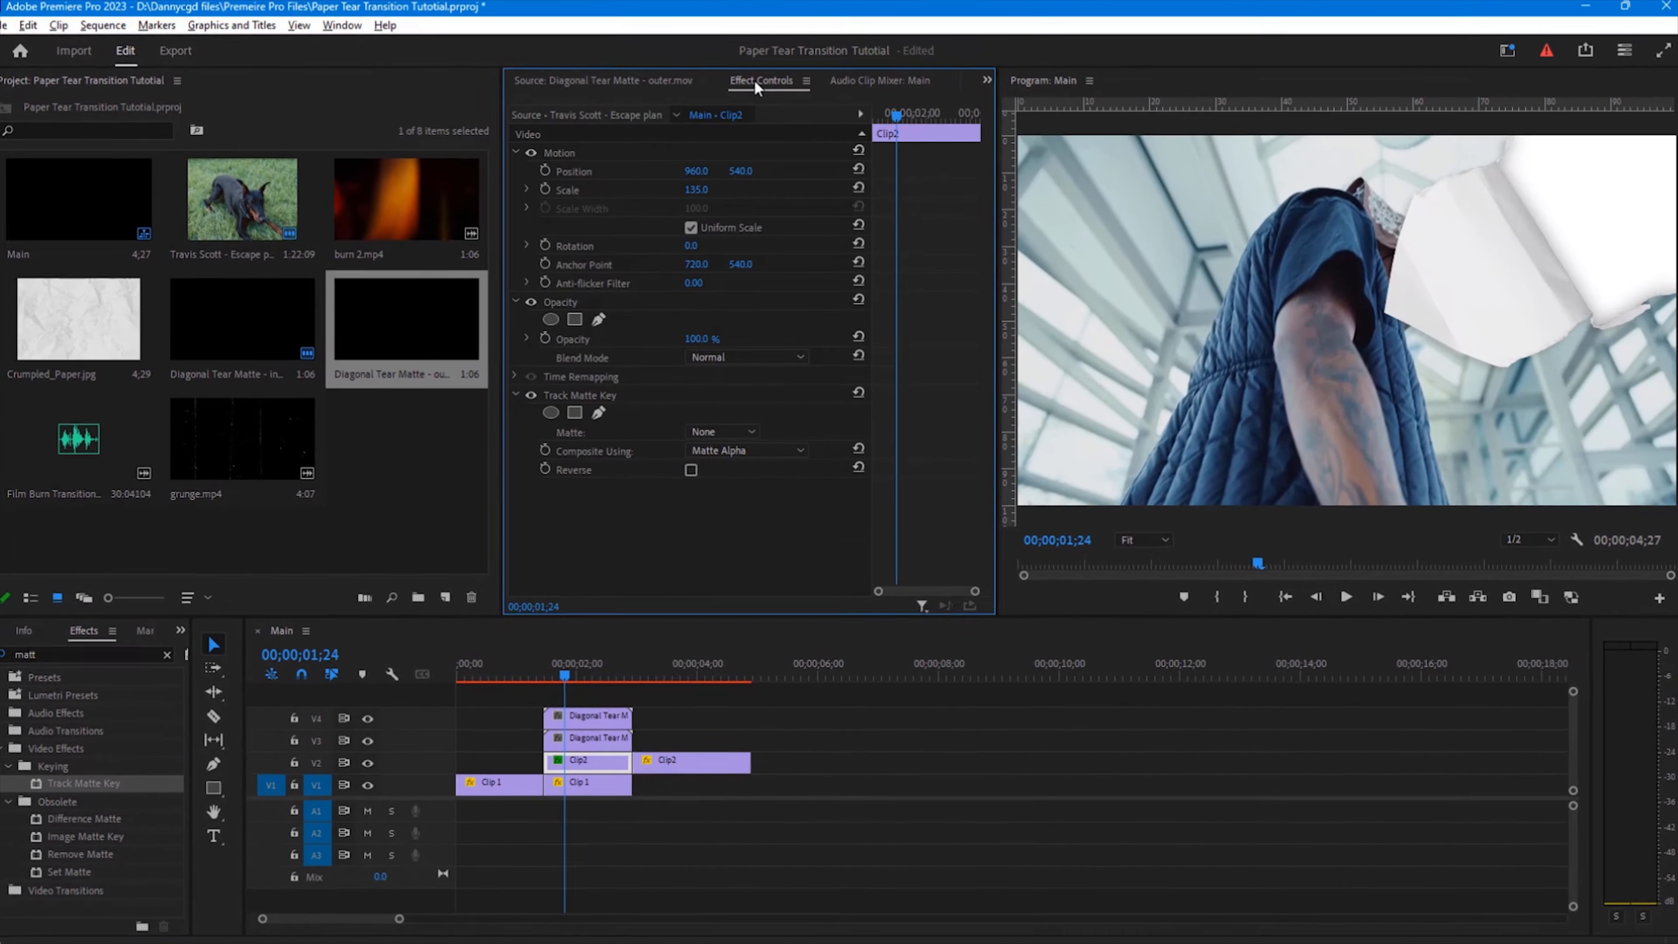
click(723, 424)
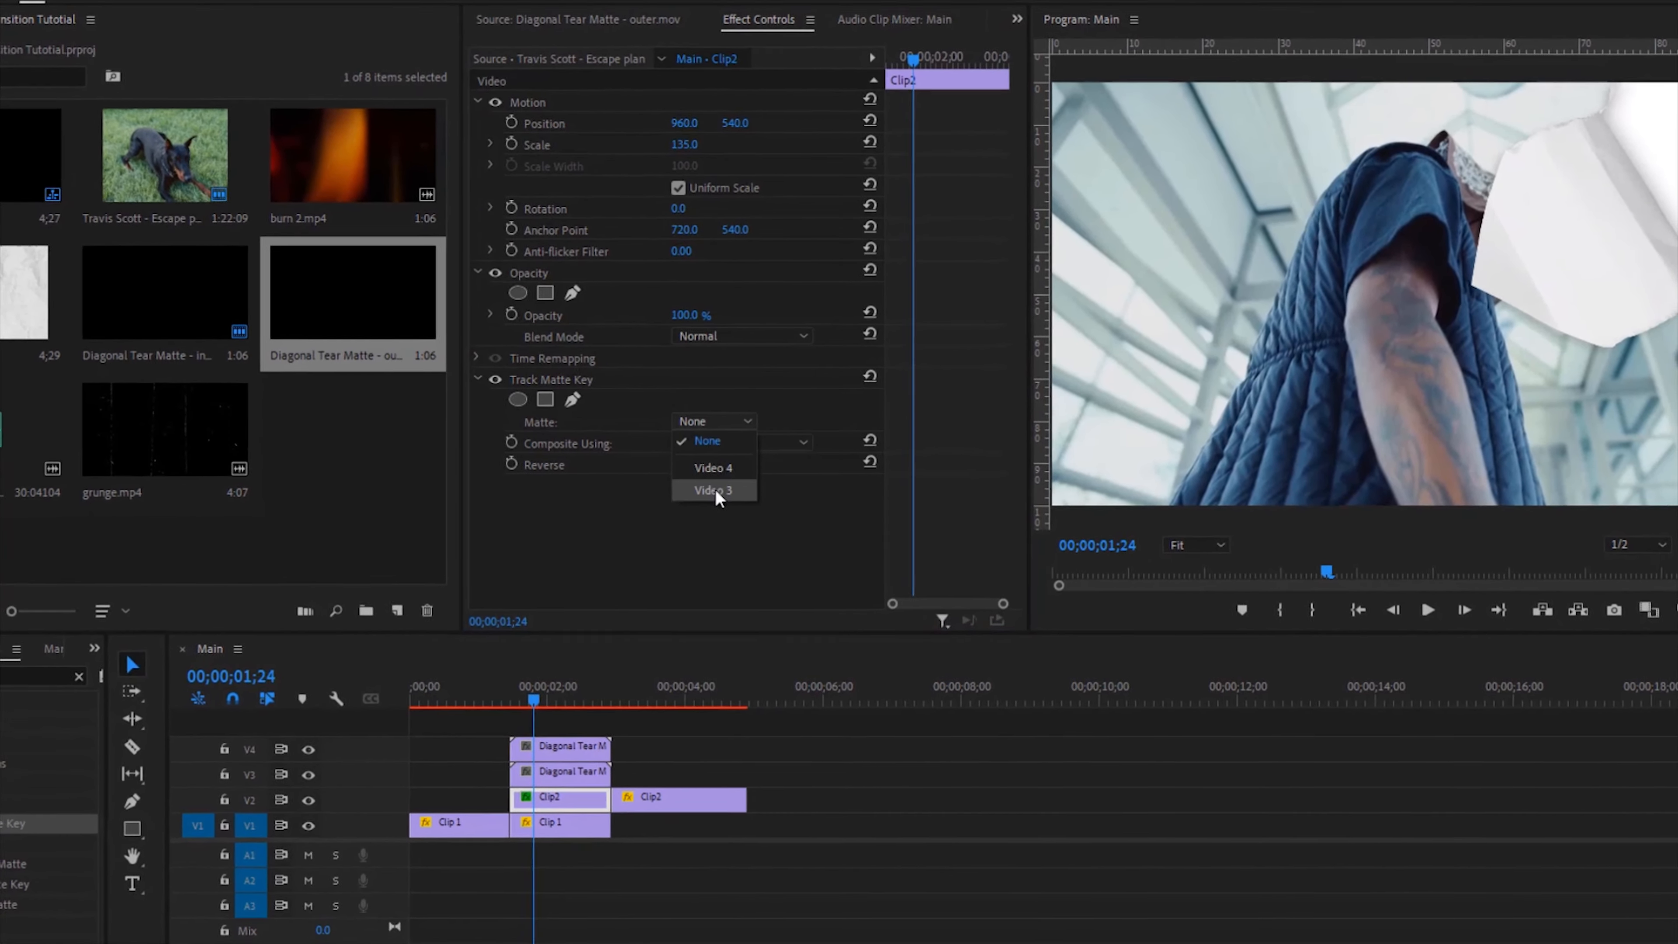
click(703, 494)
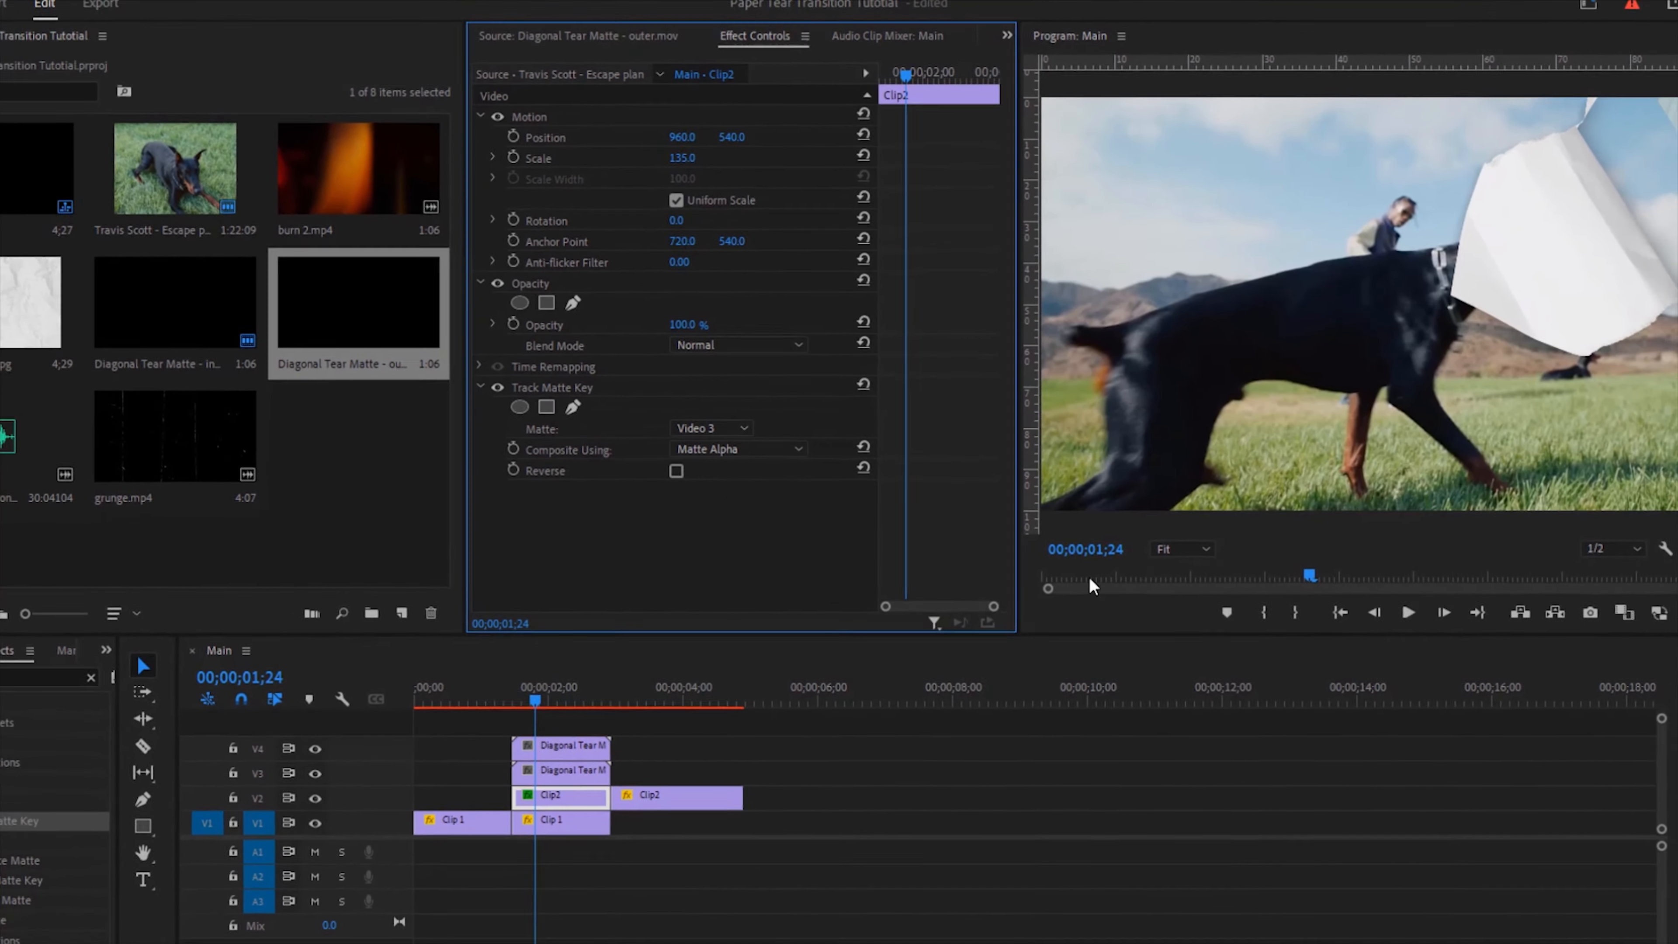
Step: Play back the transition to review the tear effect
click(1350, 615)
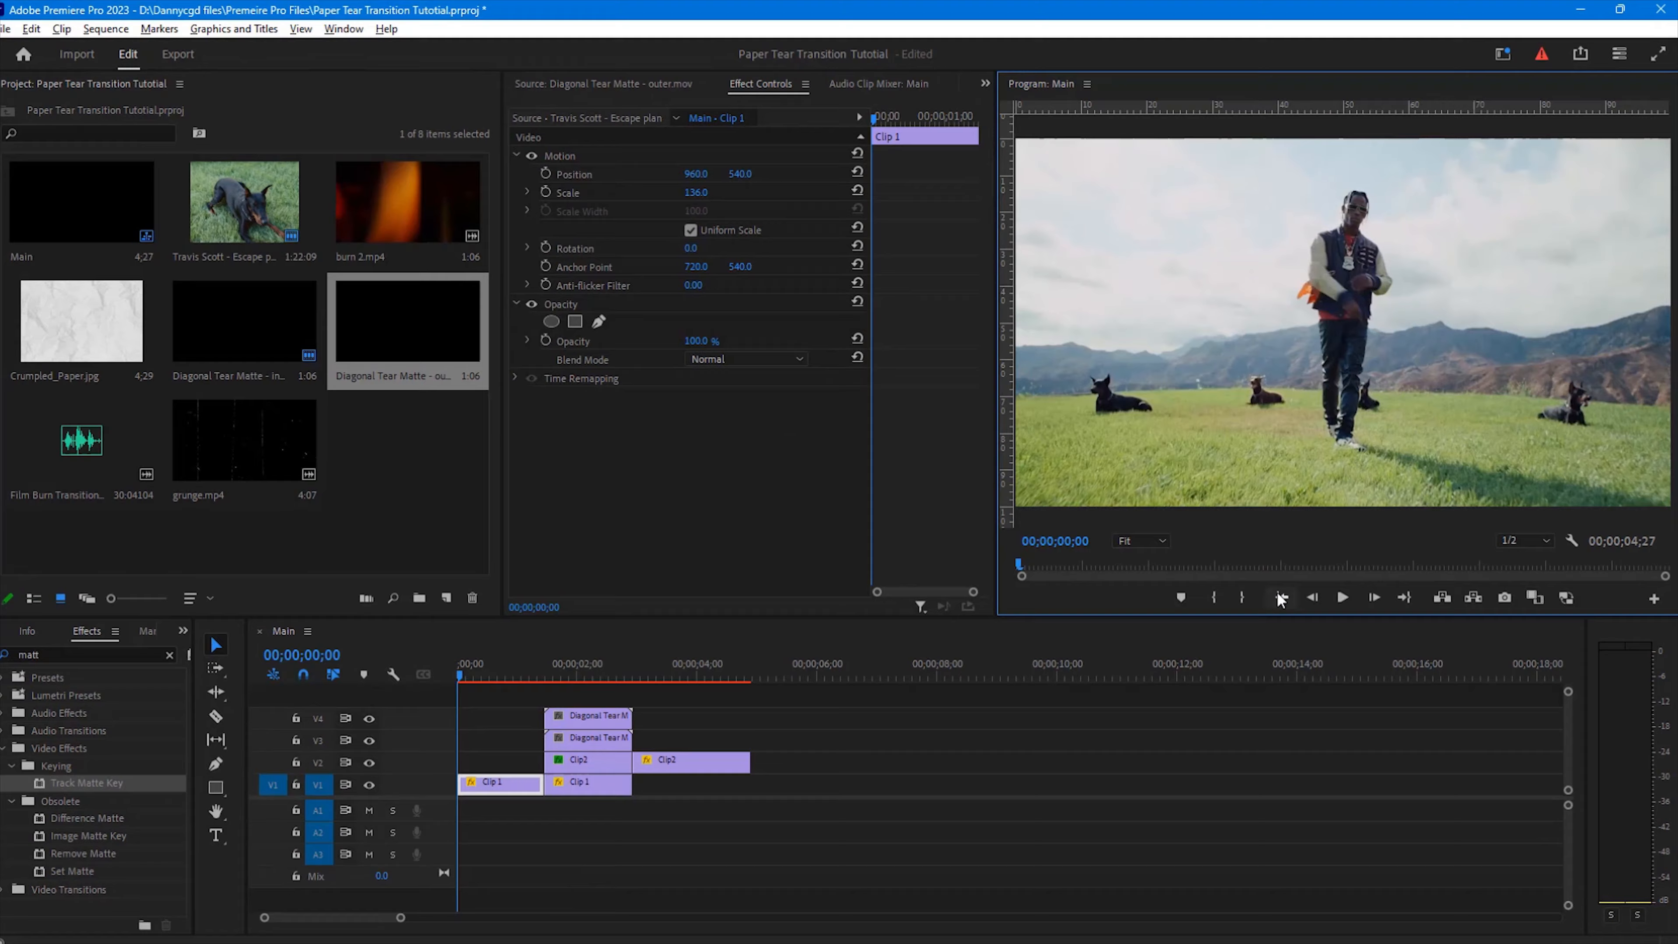
key(space)
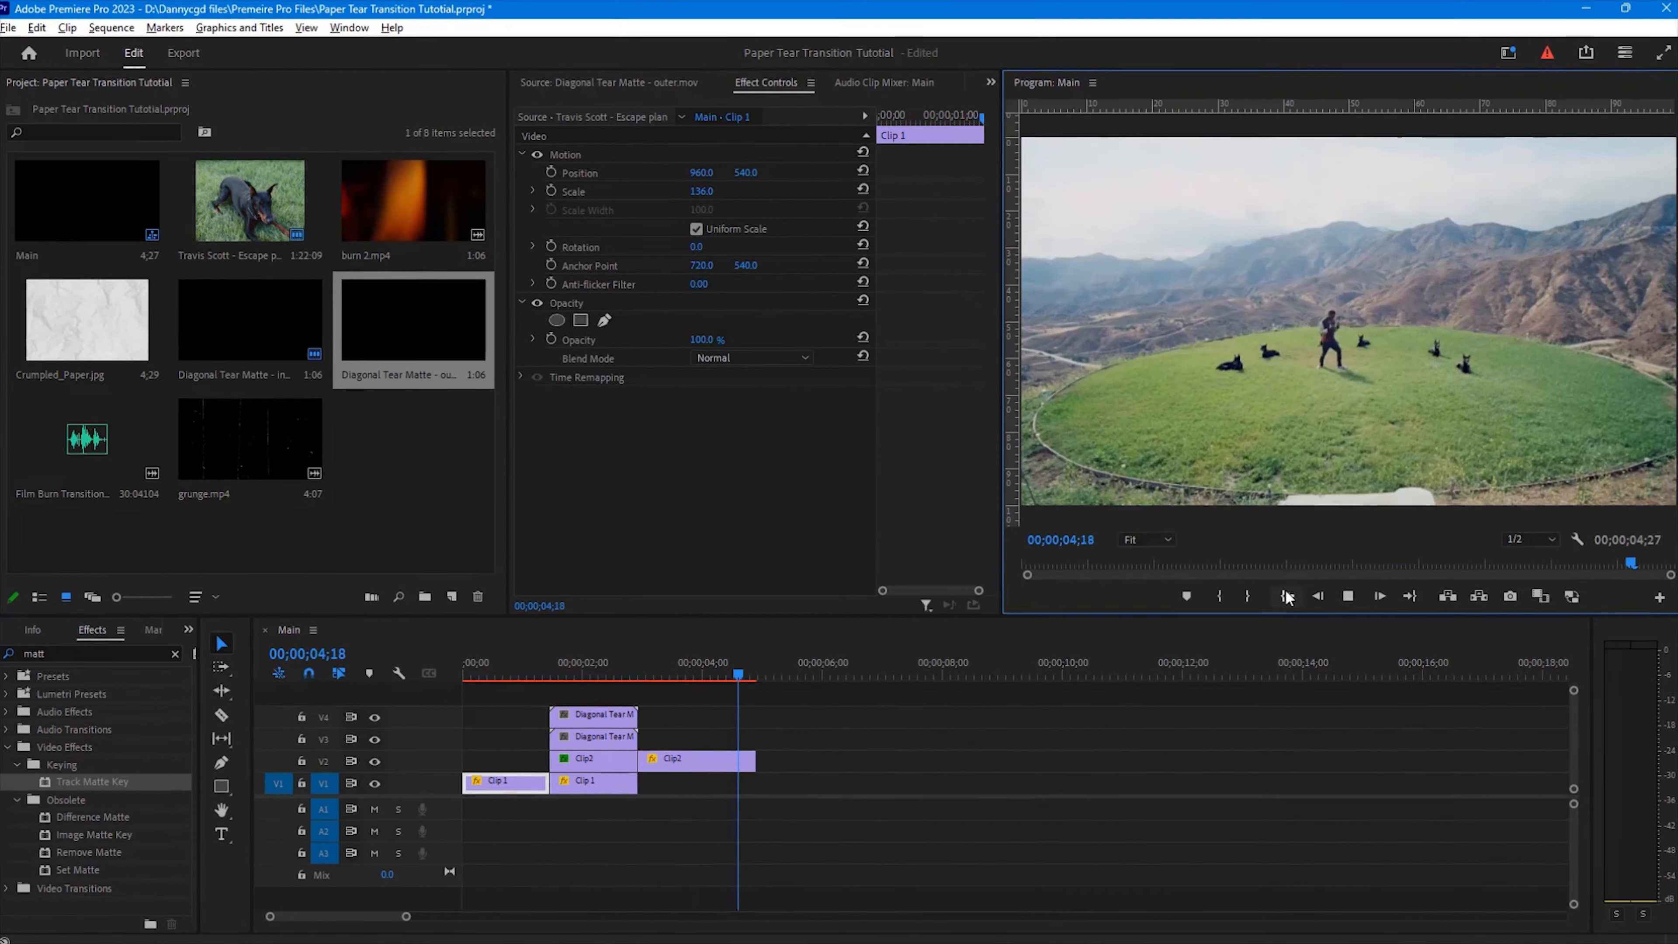
click(1287, 596)
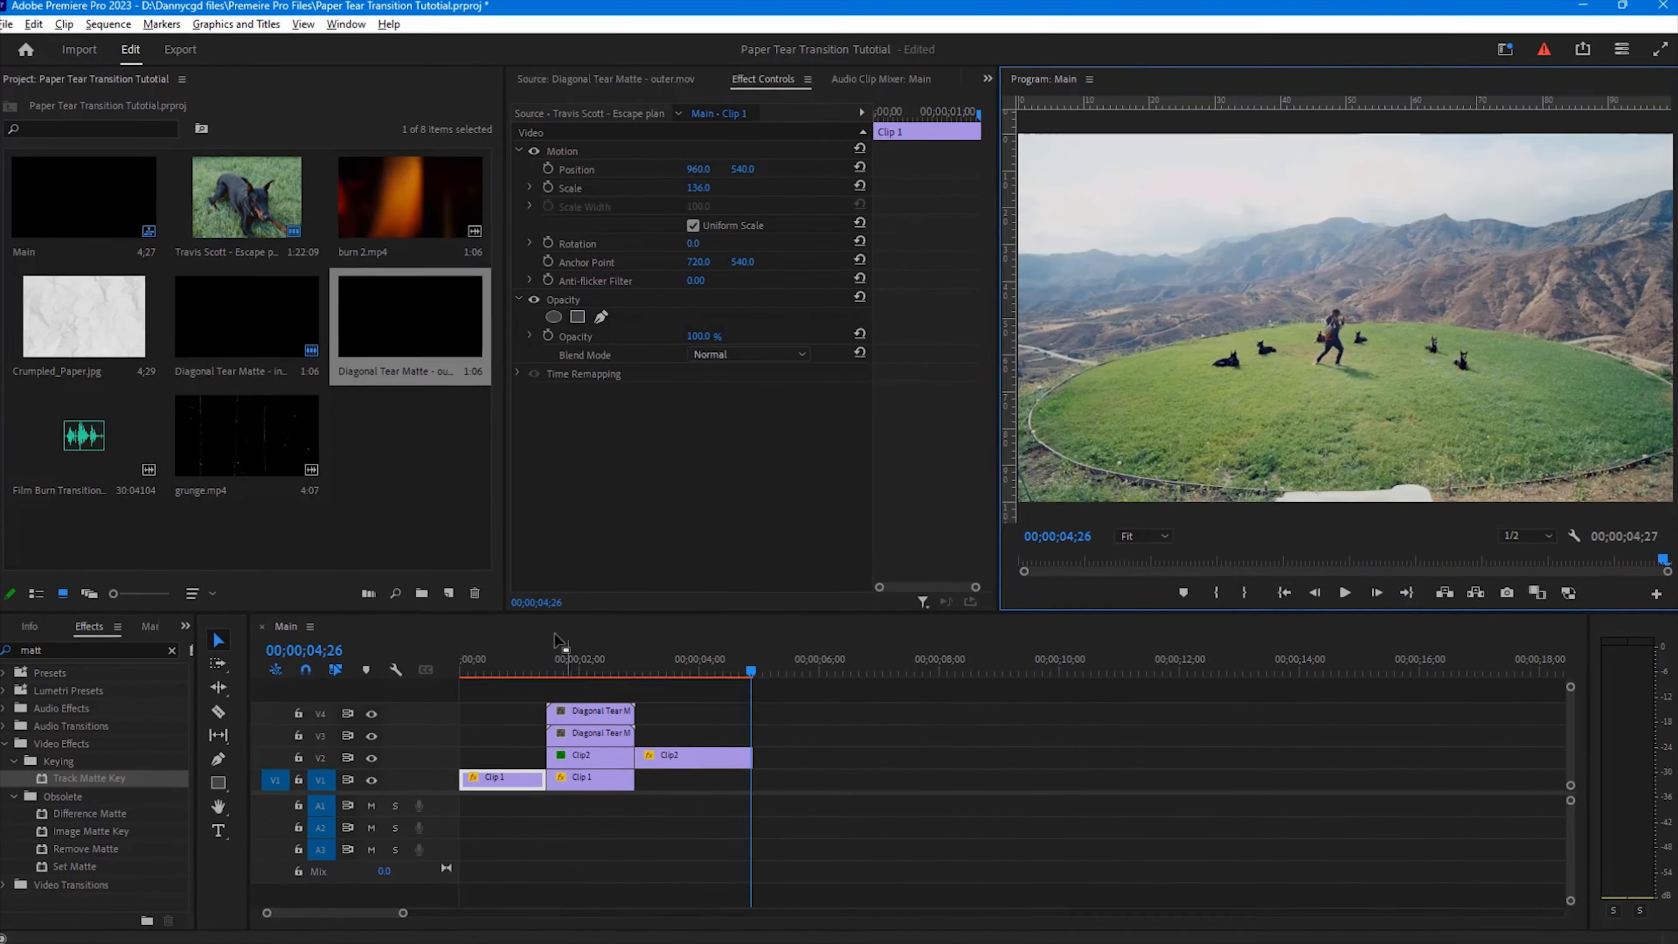
Step: Place Crumpled_Paper.jpg on a new track V5 above the tear mattes and trim it to the transition length
click(74, 307)
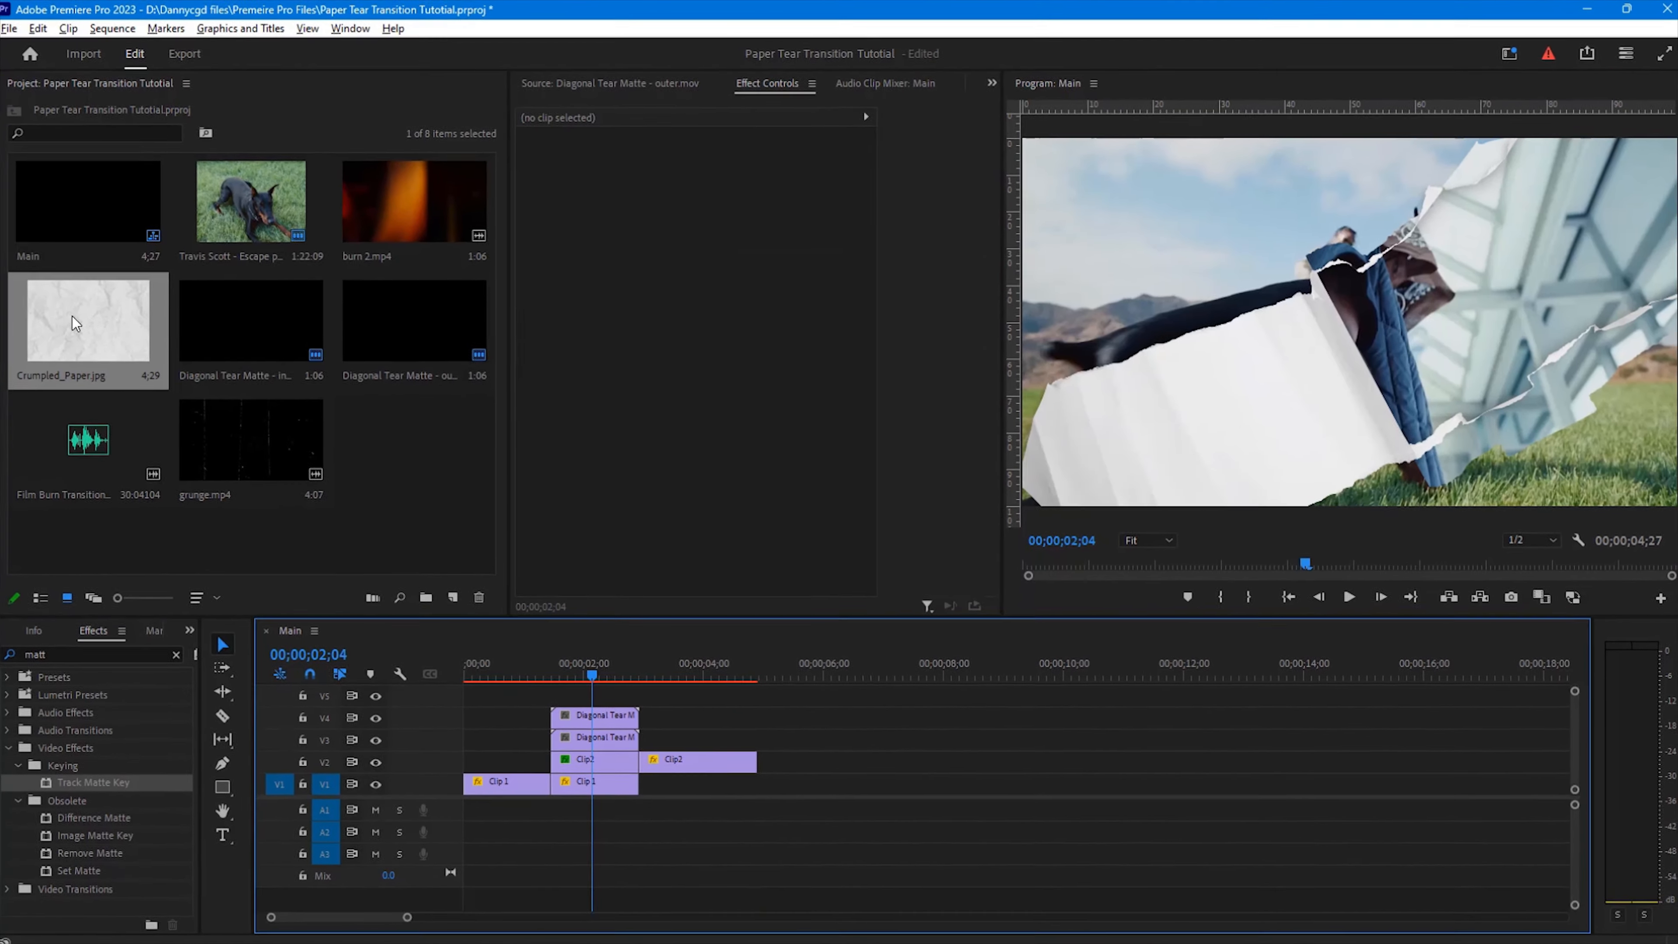
drag(67, 311, 548, 691)
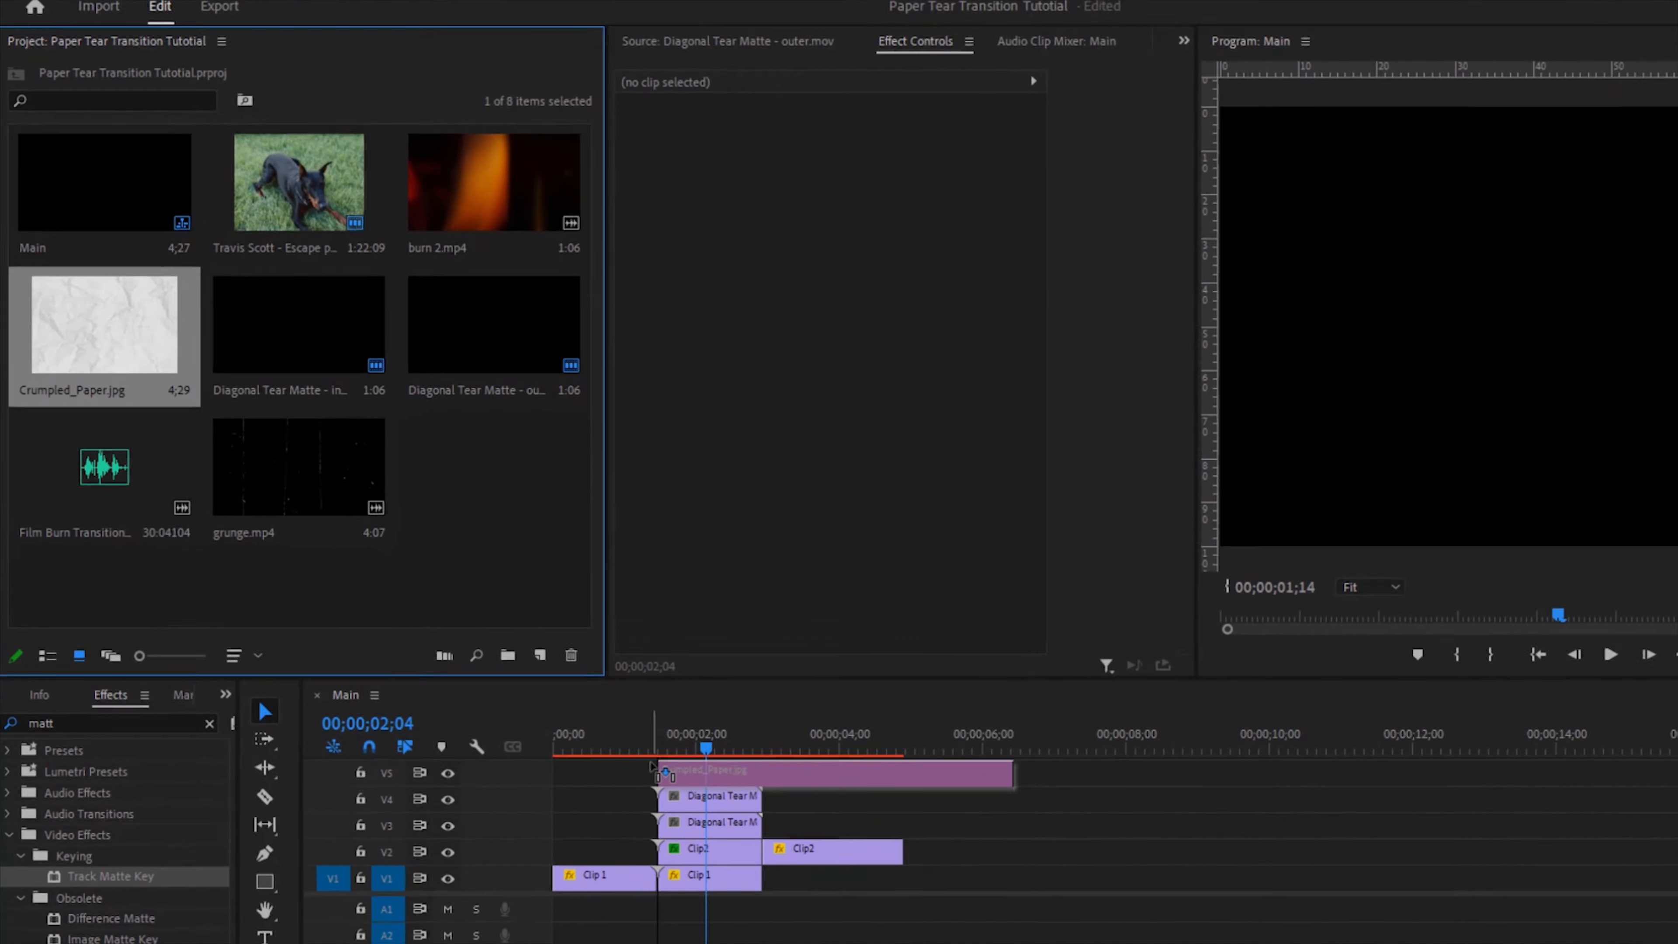
drag(652, 767, 657, 768)
drag(1055, 797, 795, 797)
click(755, 797)
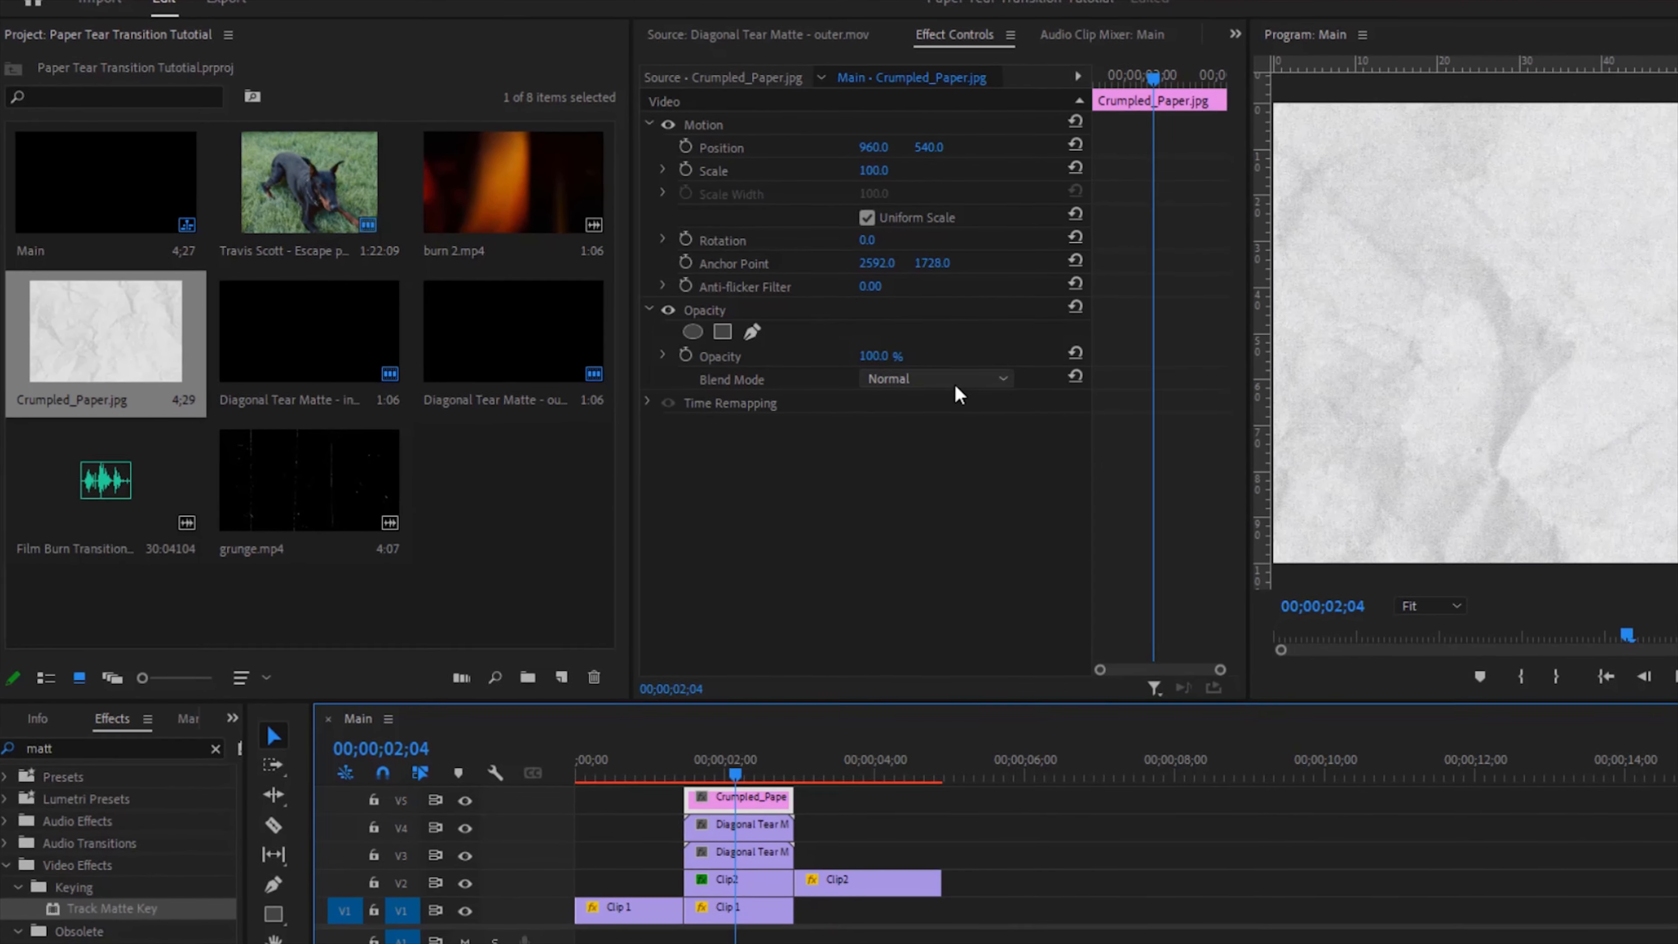
Step: Set Crumpled_Paper.jpg's blend mode to Linear Burn and its opacity to 60%
click(963, 374)
click(933, 524)
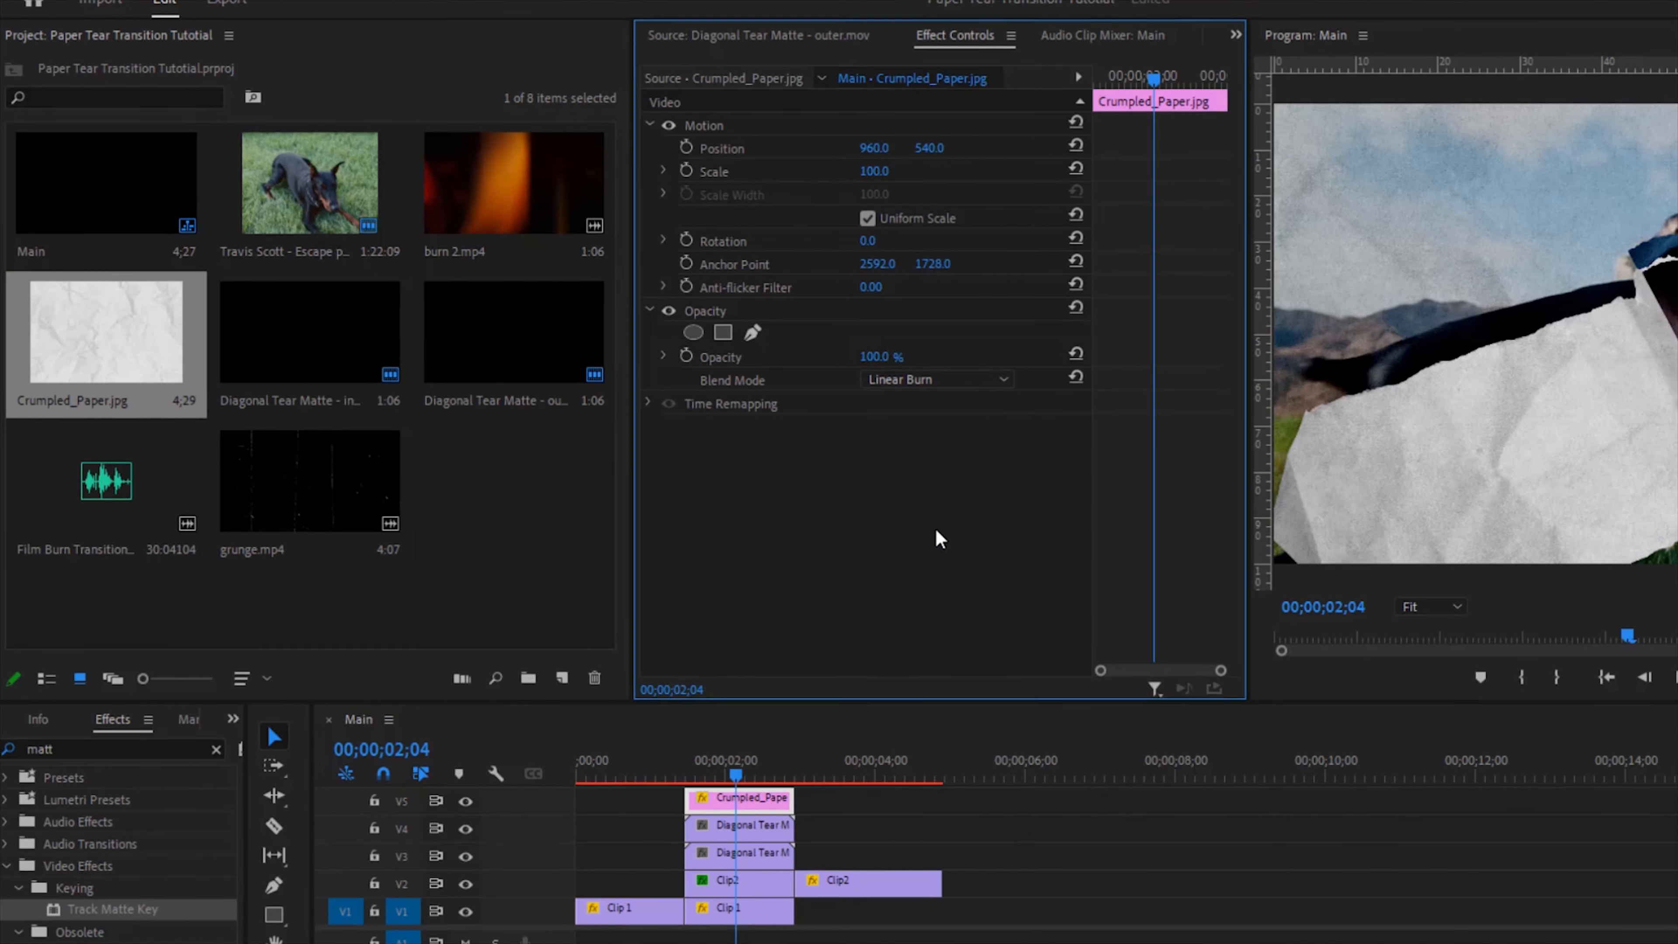
click(881, 353)
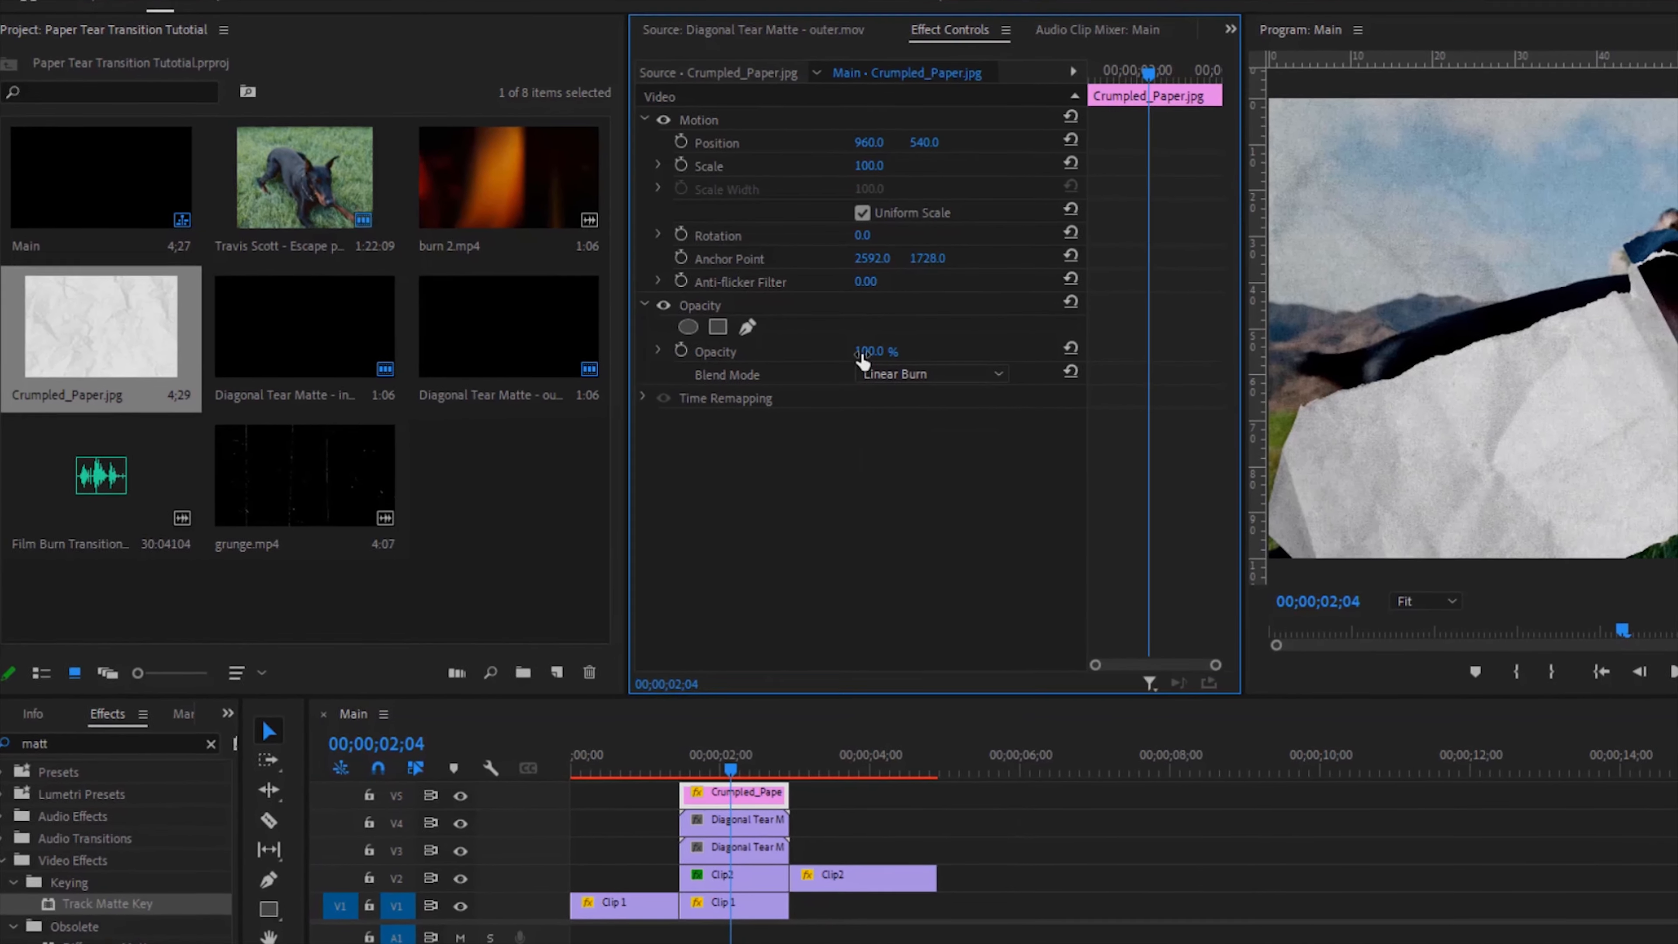
text(60)
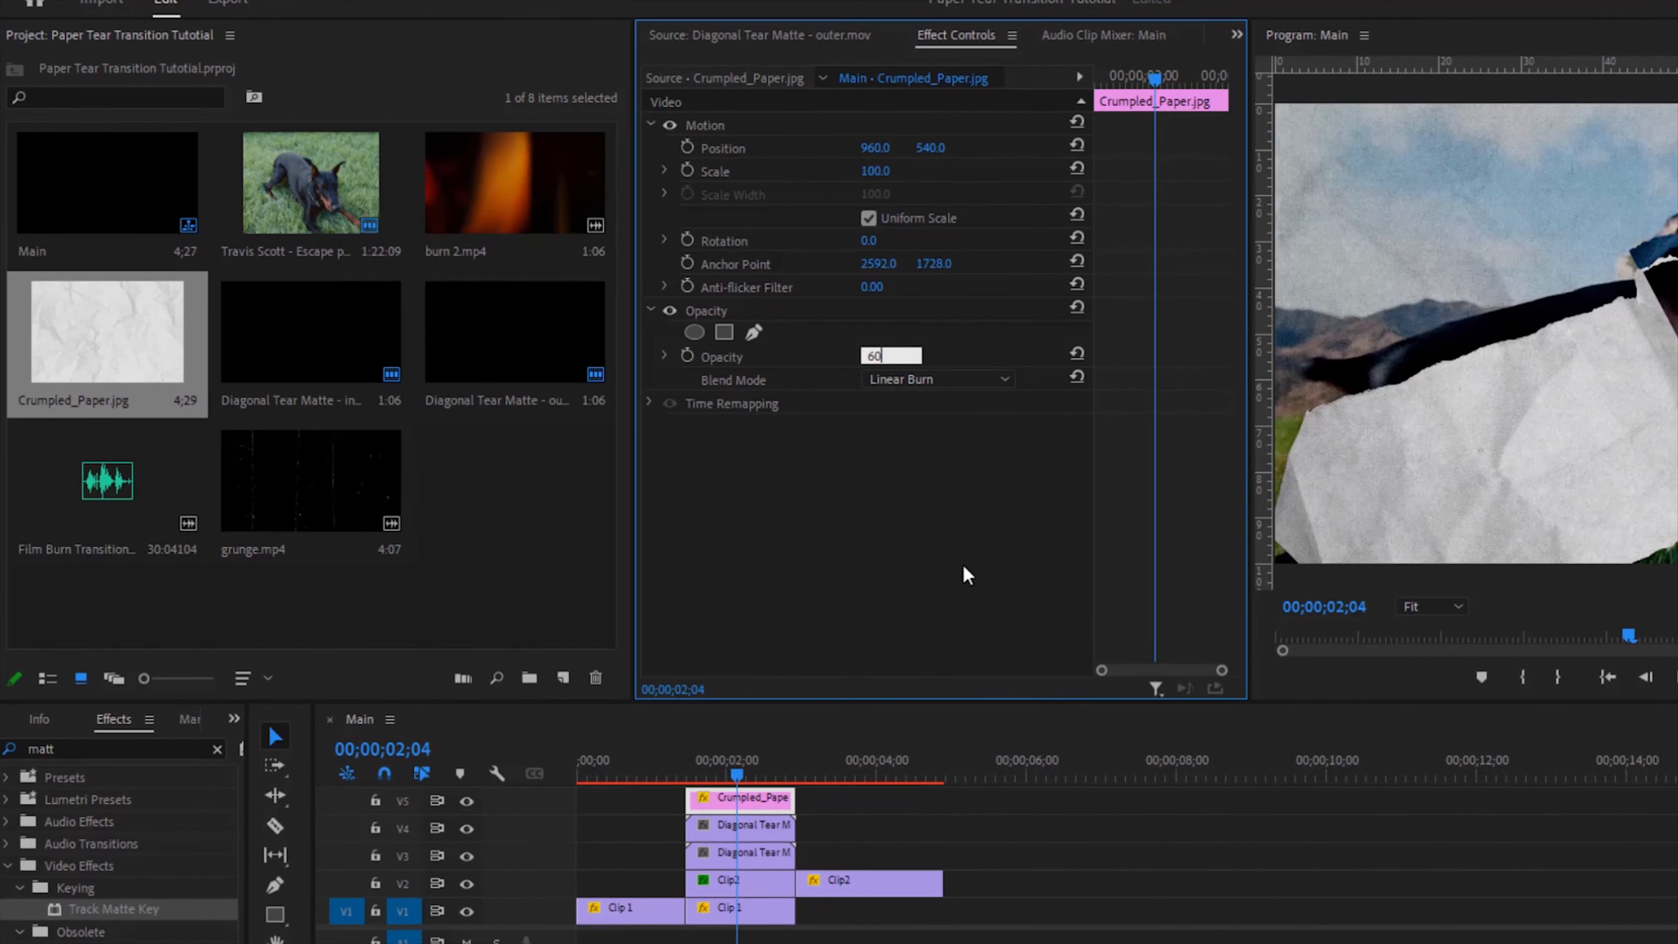
key(Return)
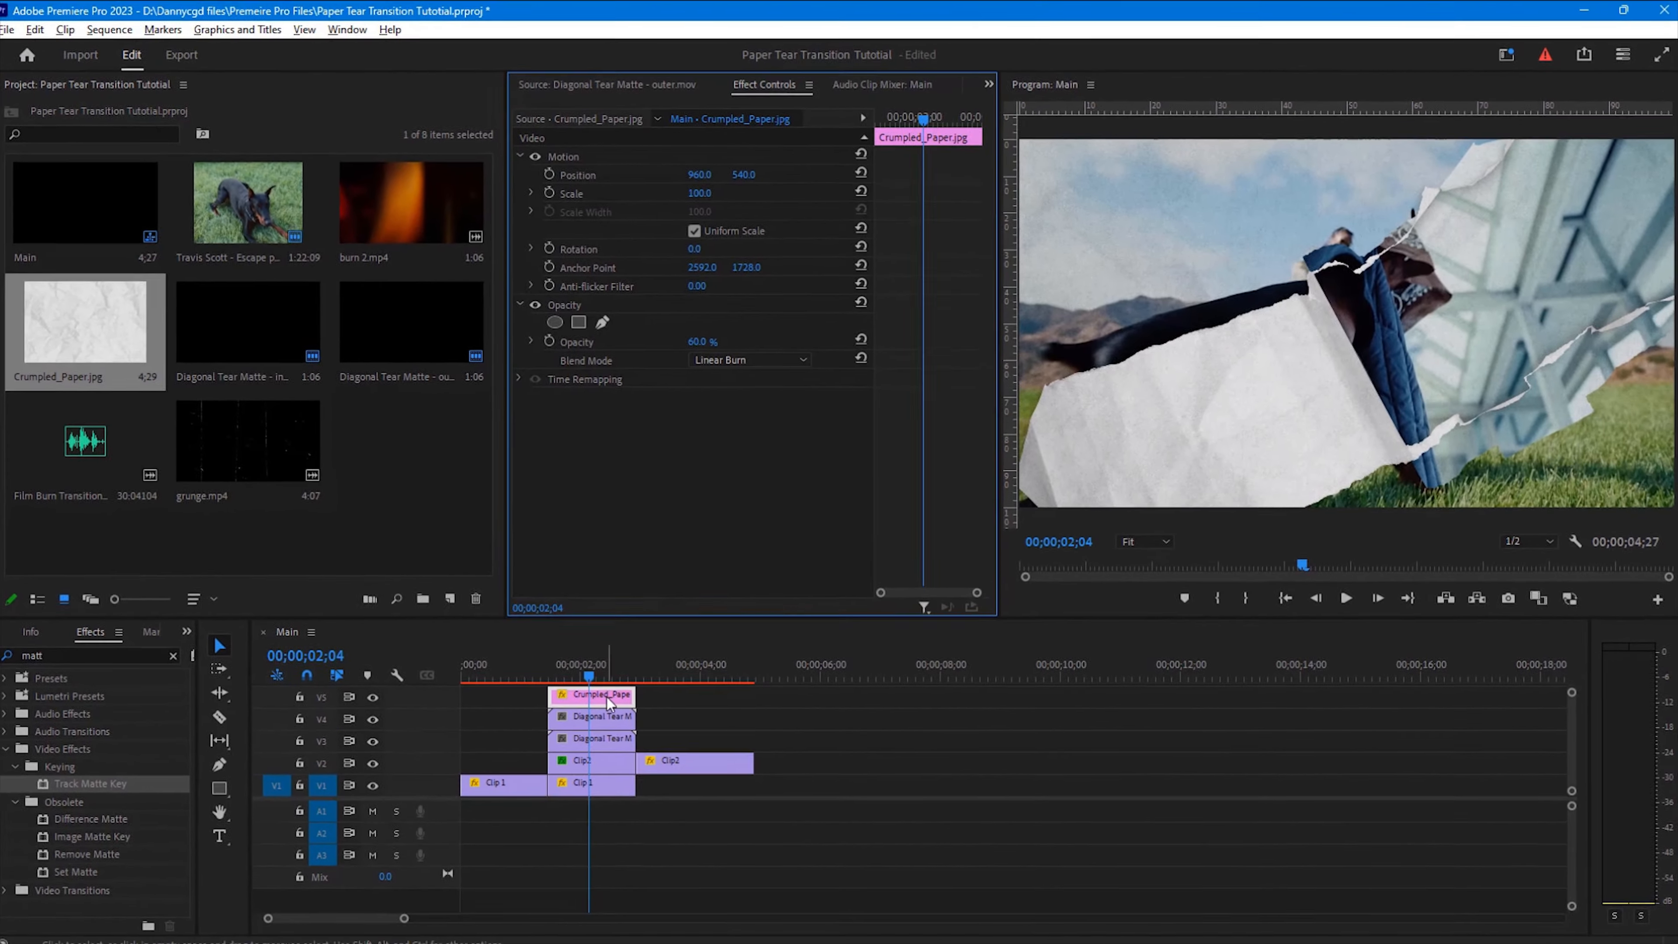
Step: Place grunge.mp4 on a new track V6 above the paper and trim it to the transition length
drag(1573, 726, 1579, 711)
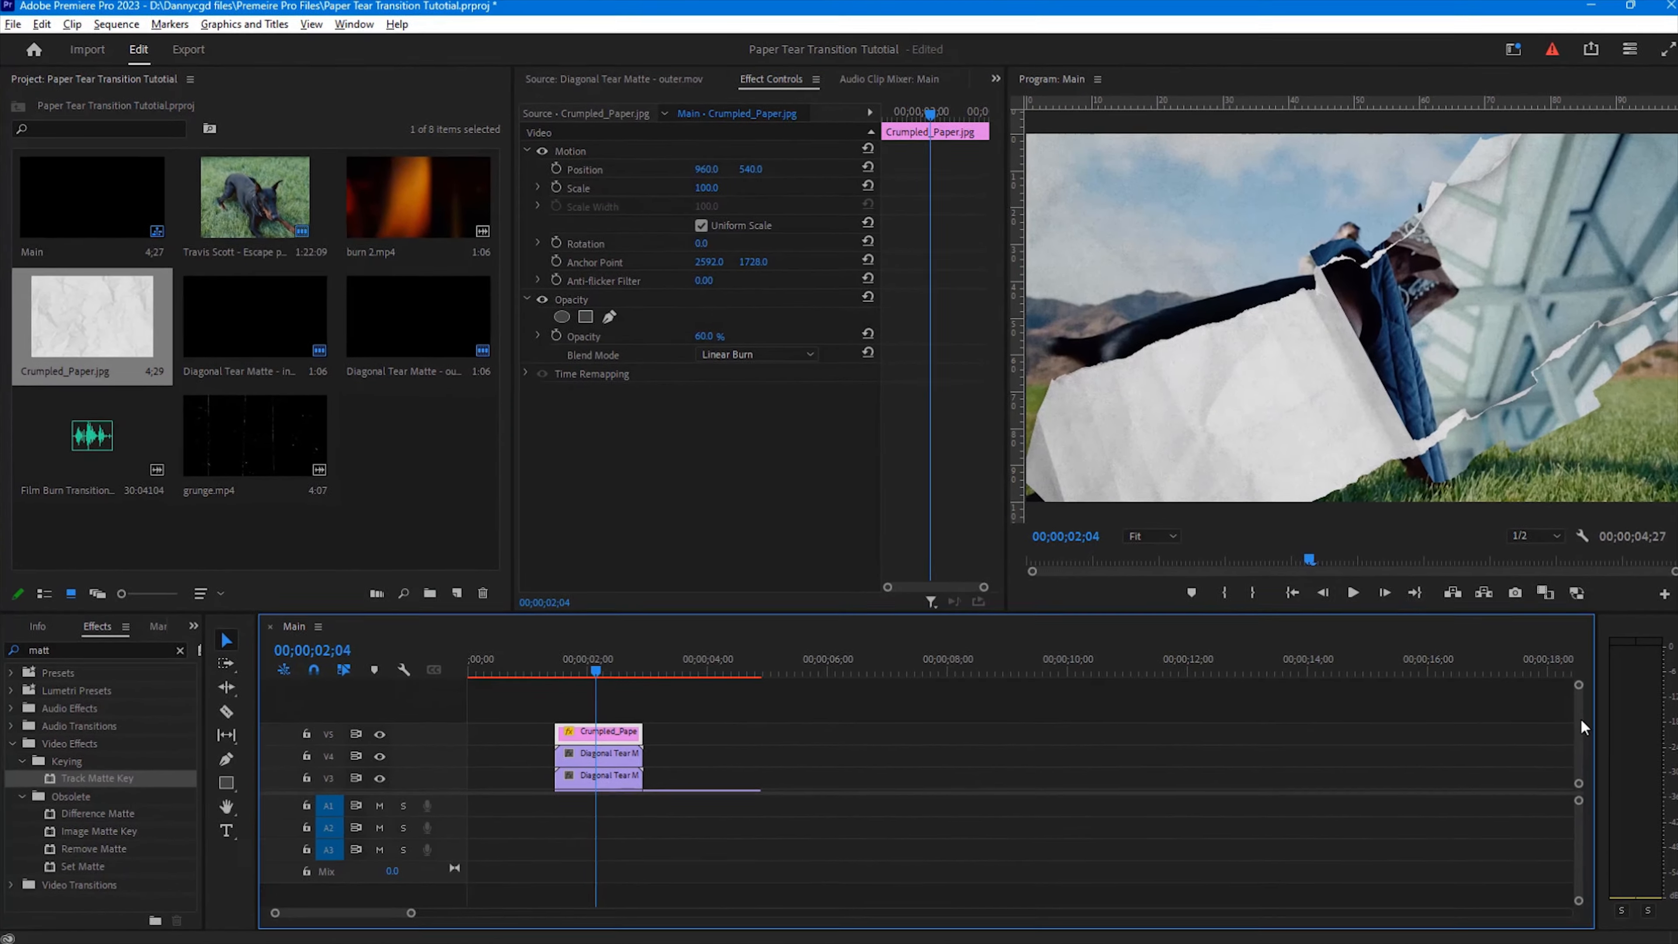
click(400, 449)
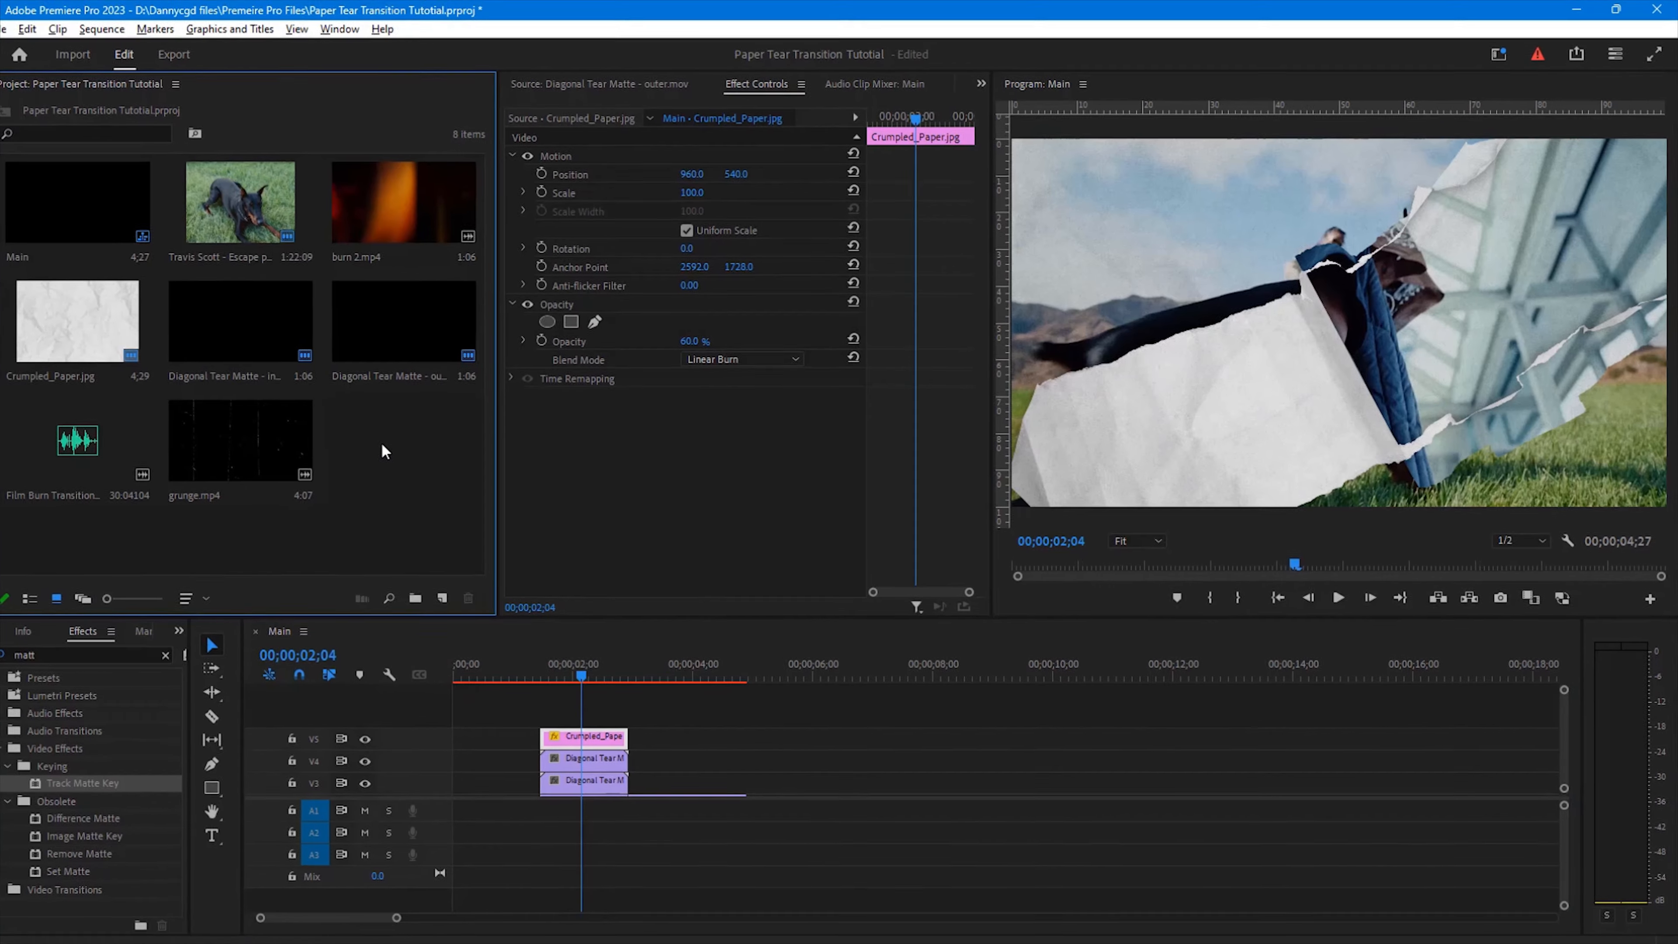
click(272, 440)
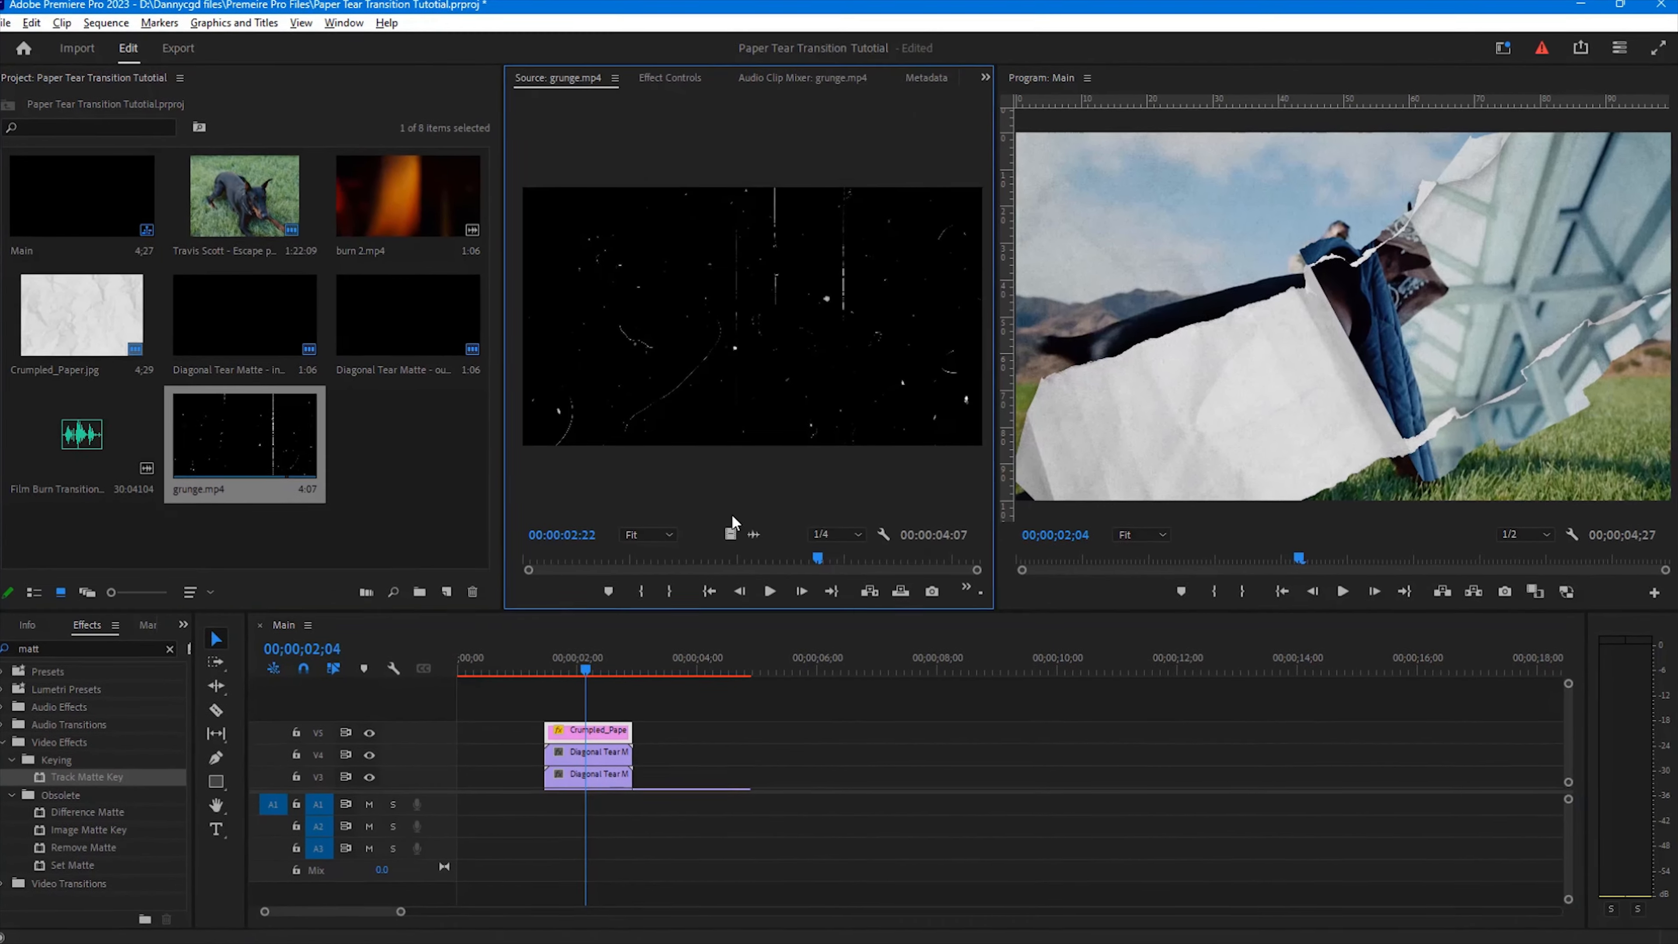
drag(734, 535, 553, 713)
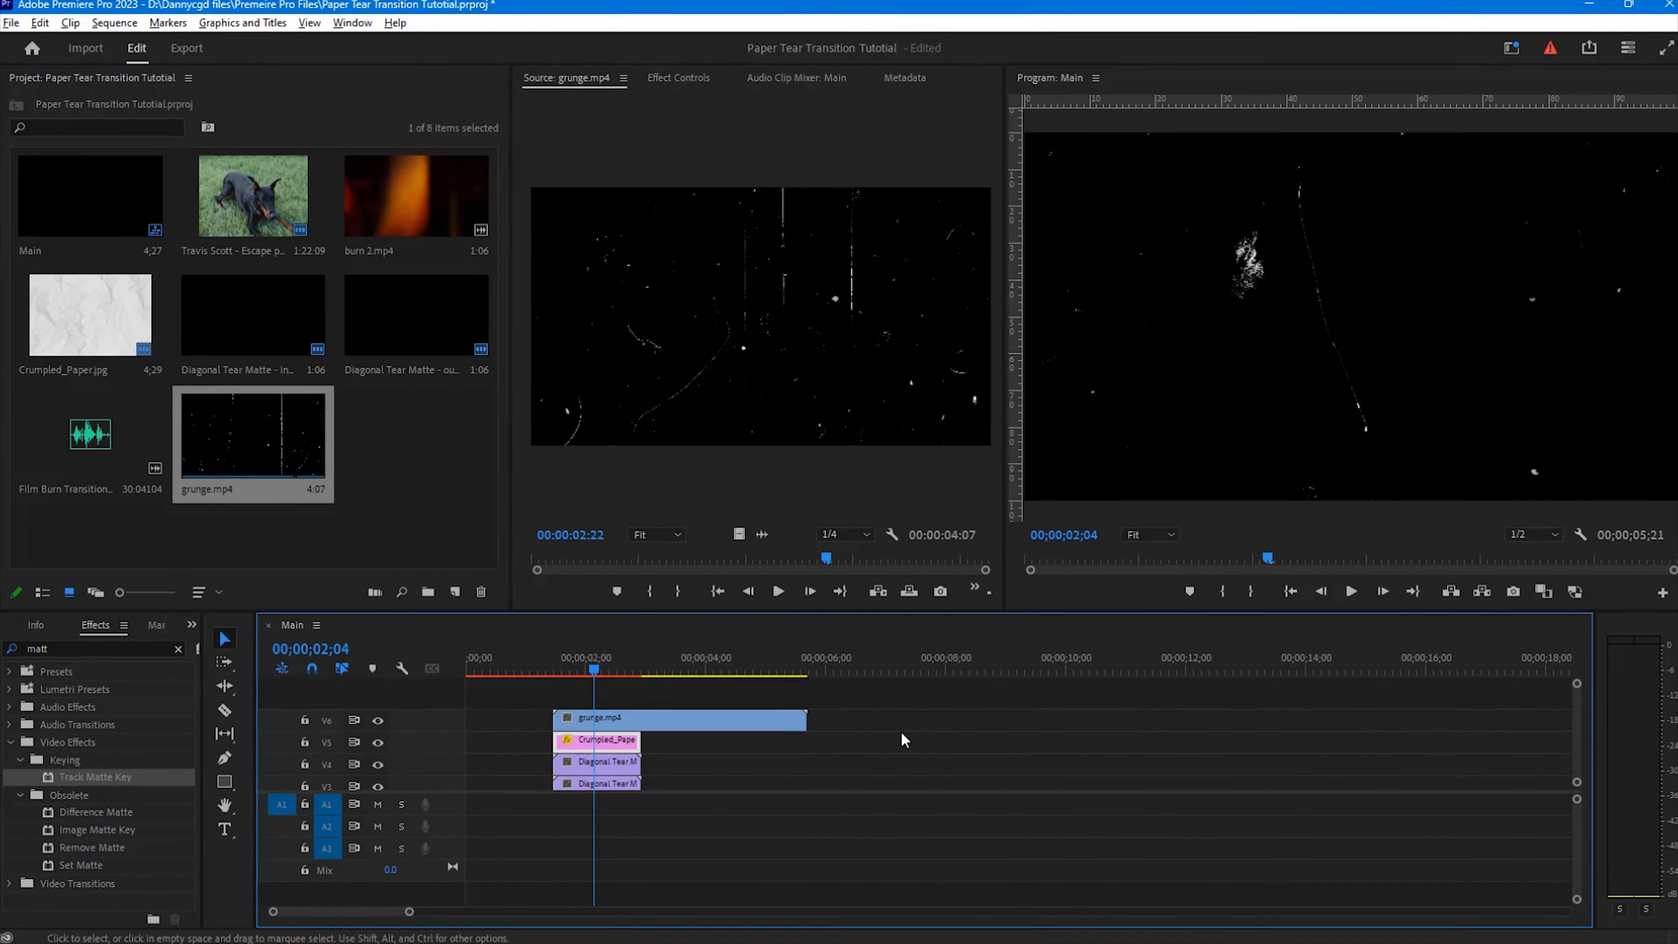
drag(802, 718, 631, 714)
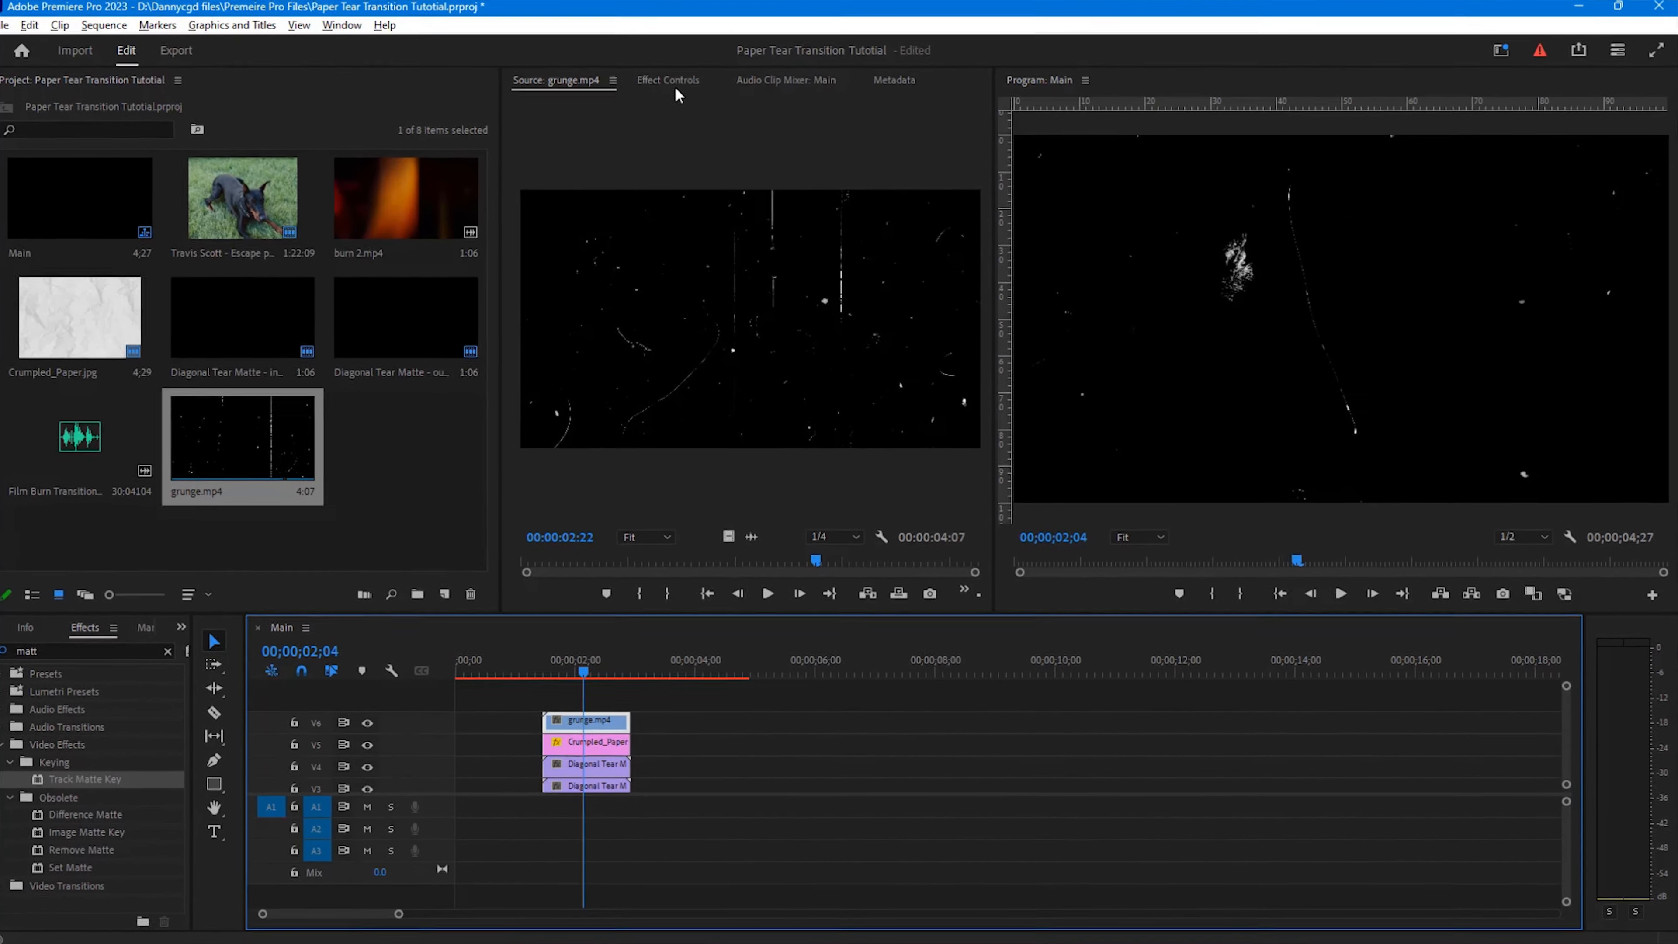
Step: Set grunge.mp4's blend mode to Screen
click(671, 86)
click(758, 358)
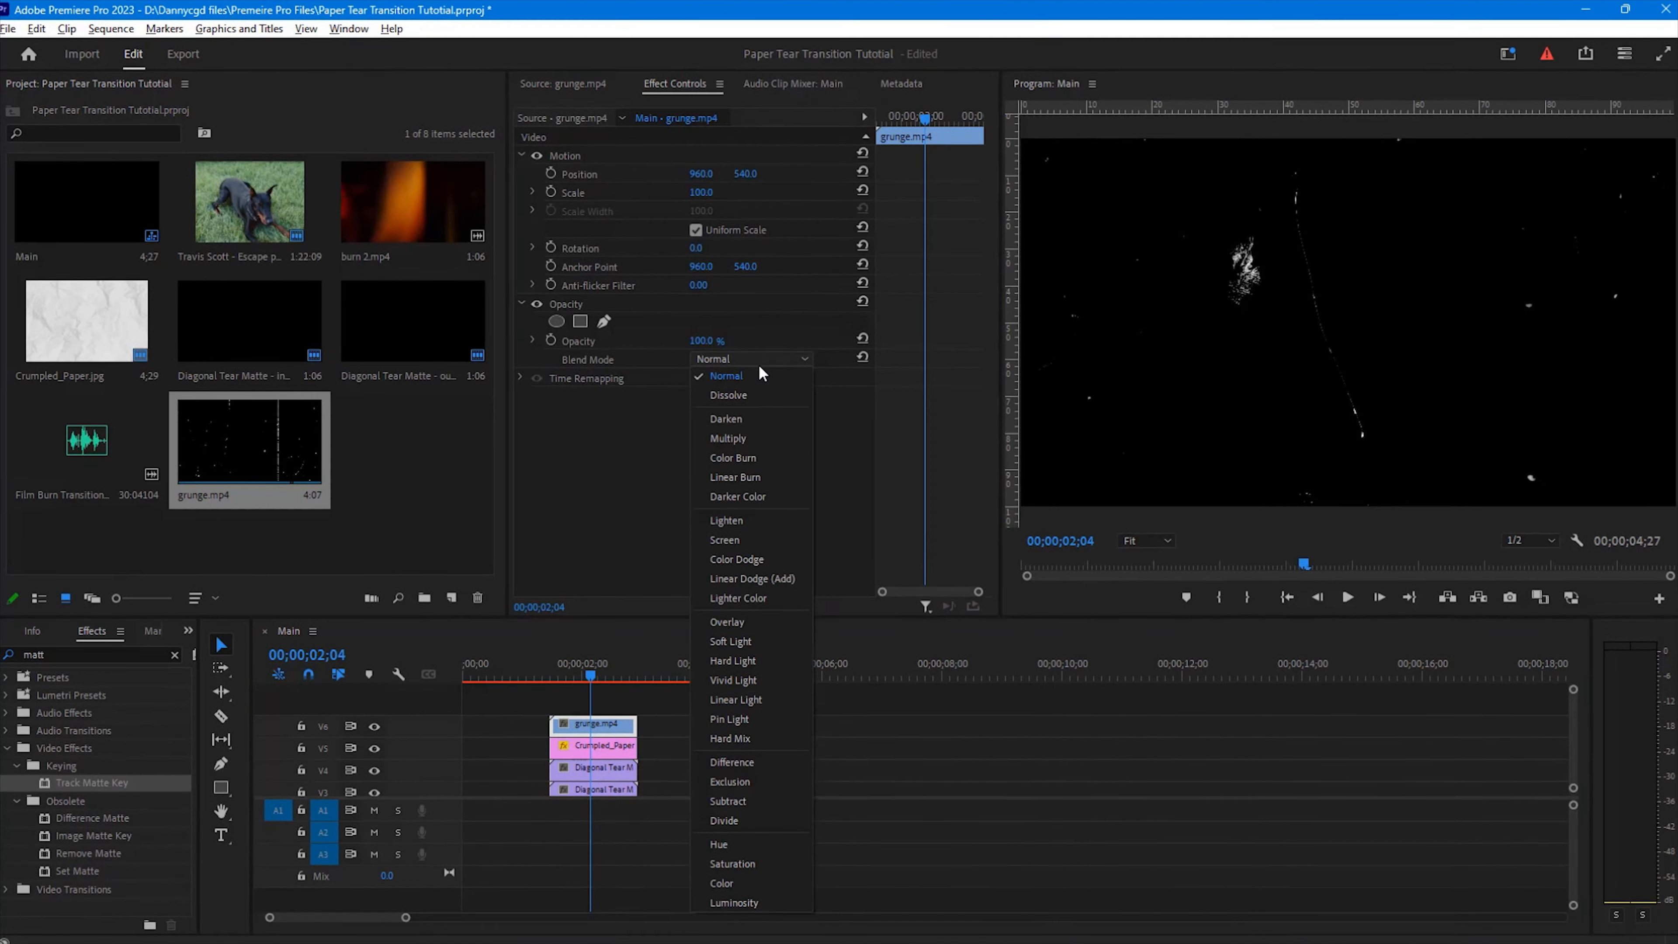
click(726, 534)
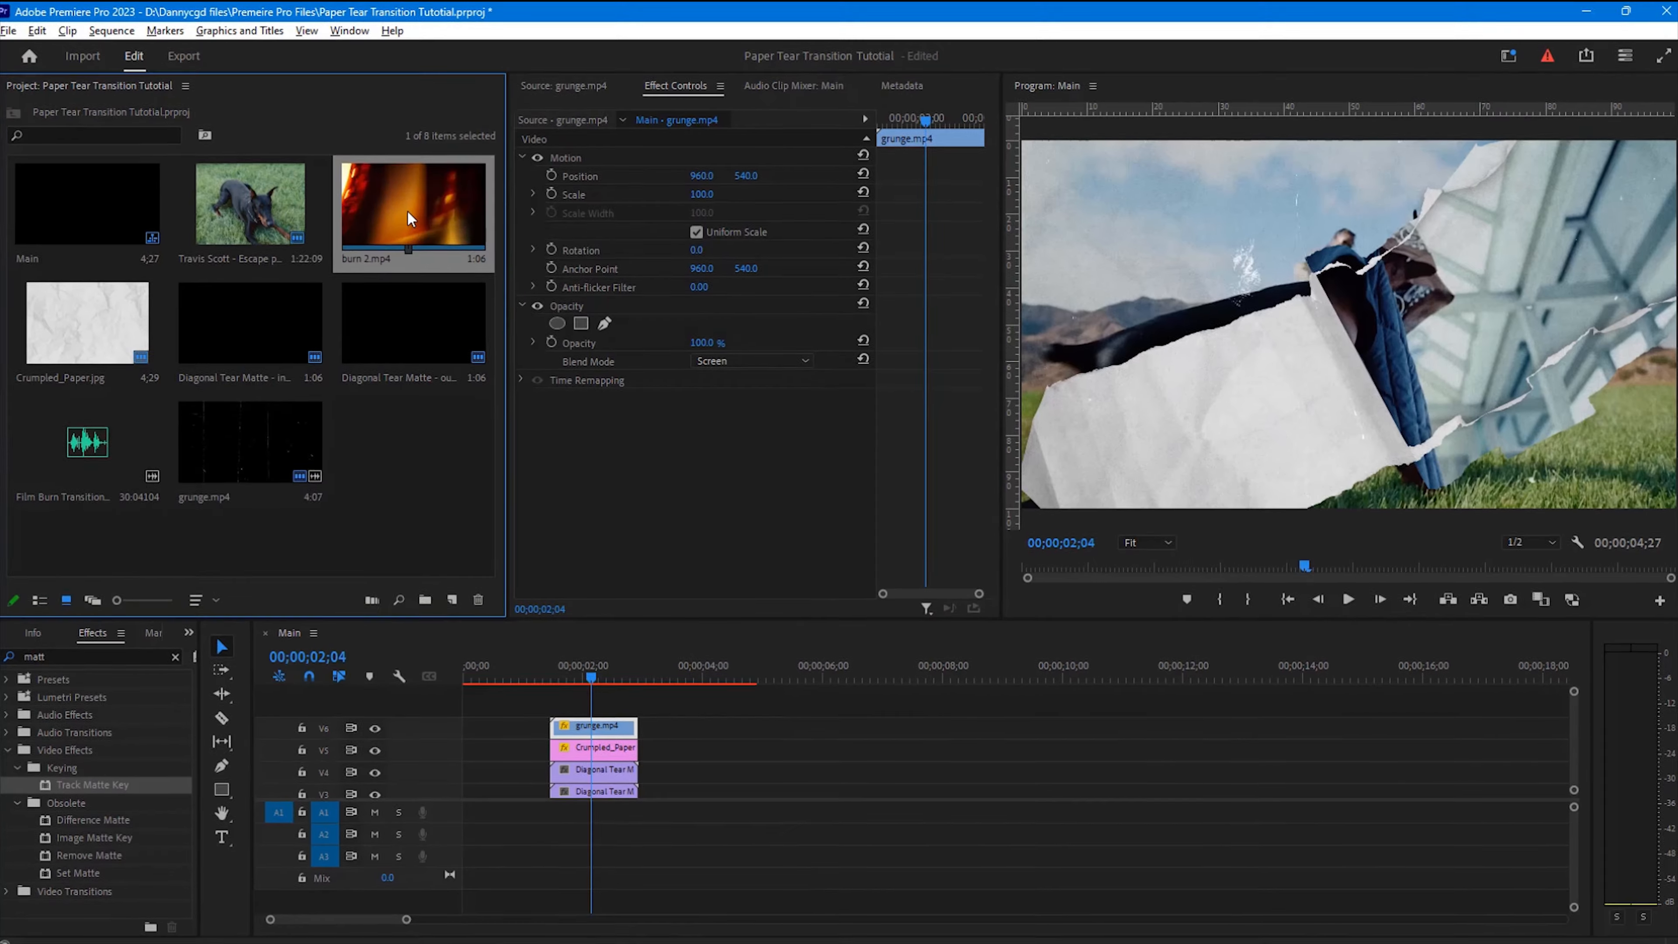
Step: Place burn 2.mp4 on a new track V7 at the start of the transition
double_click(407, 202)
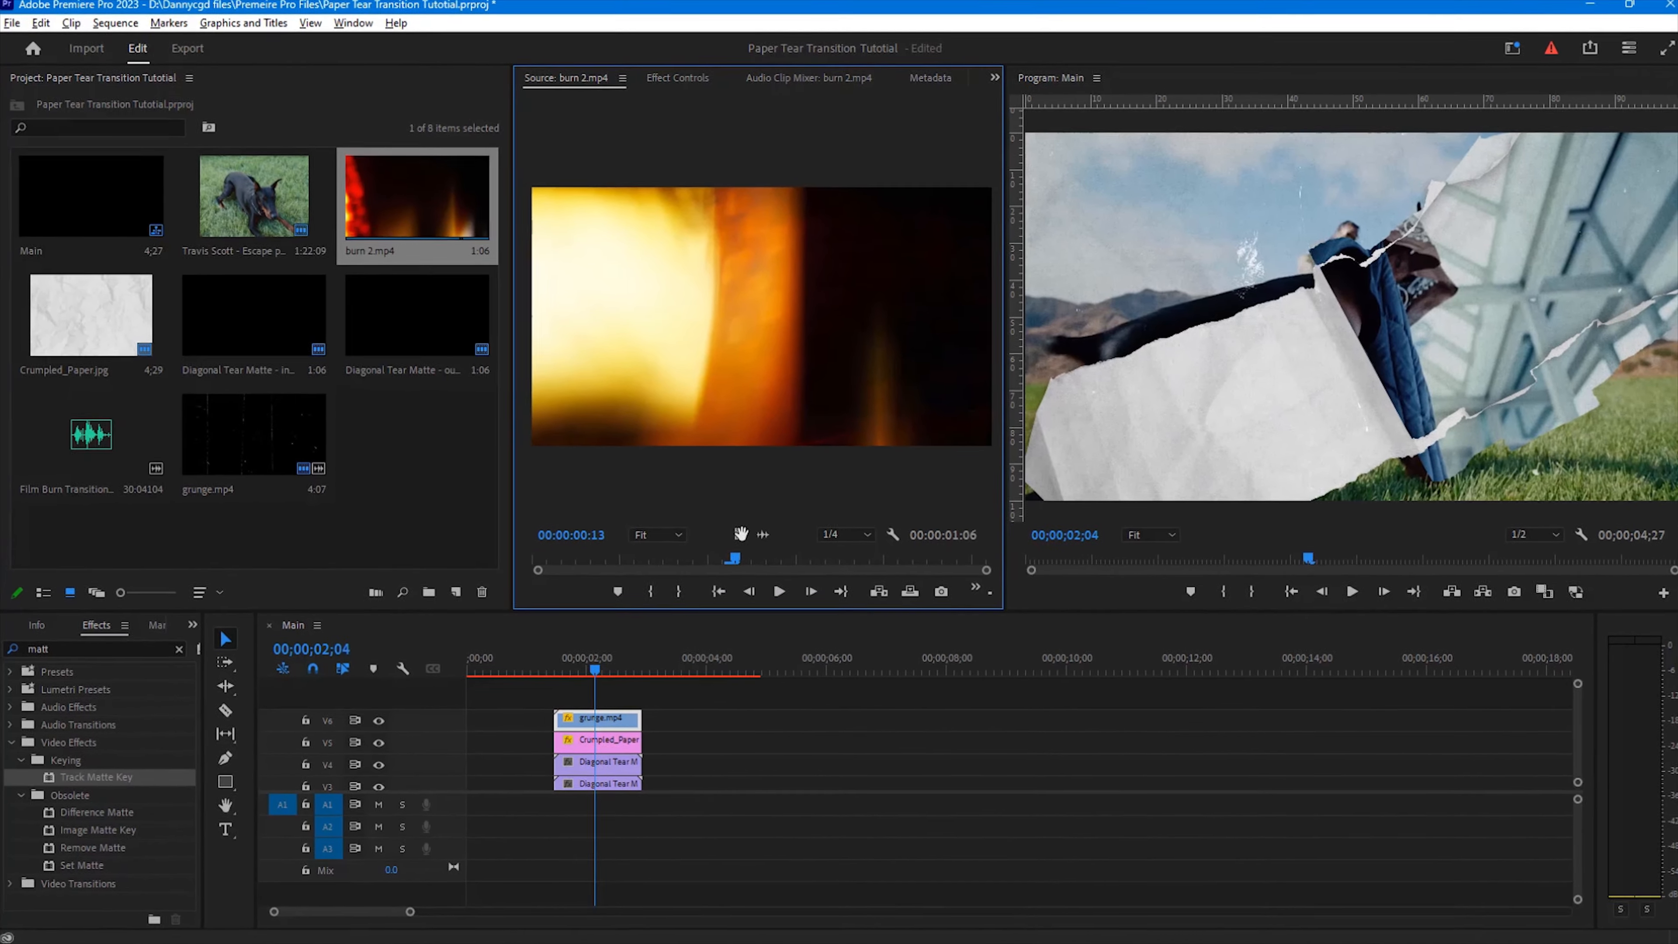
mouse_move(735, 534)
mouse_down()
mouse_move(588, 701)
mouse_move(554, 692)
mouse_up()
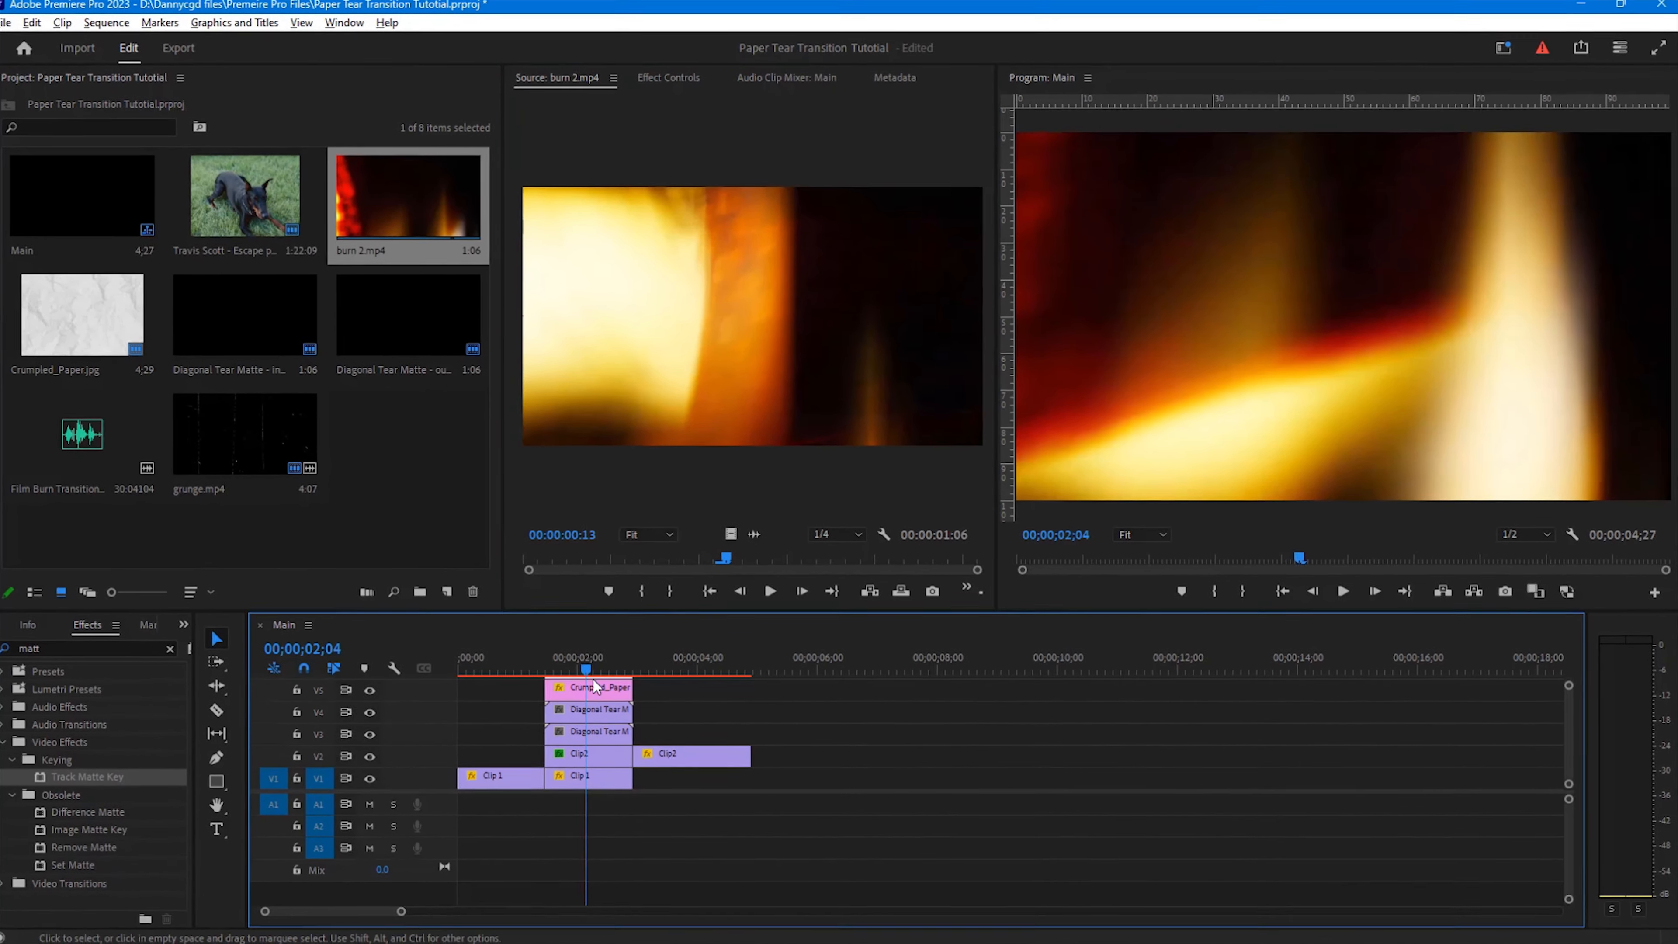
drag(1571, 739, 1571, 732)
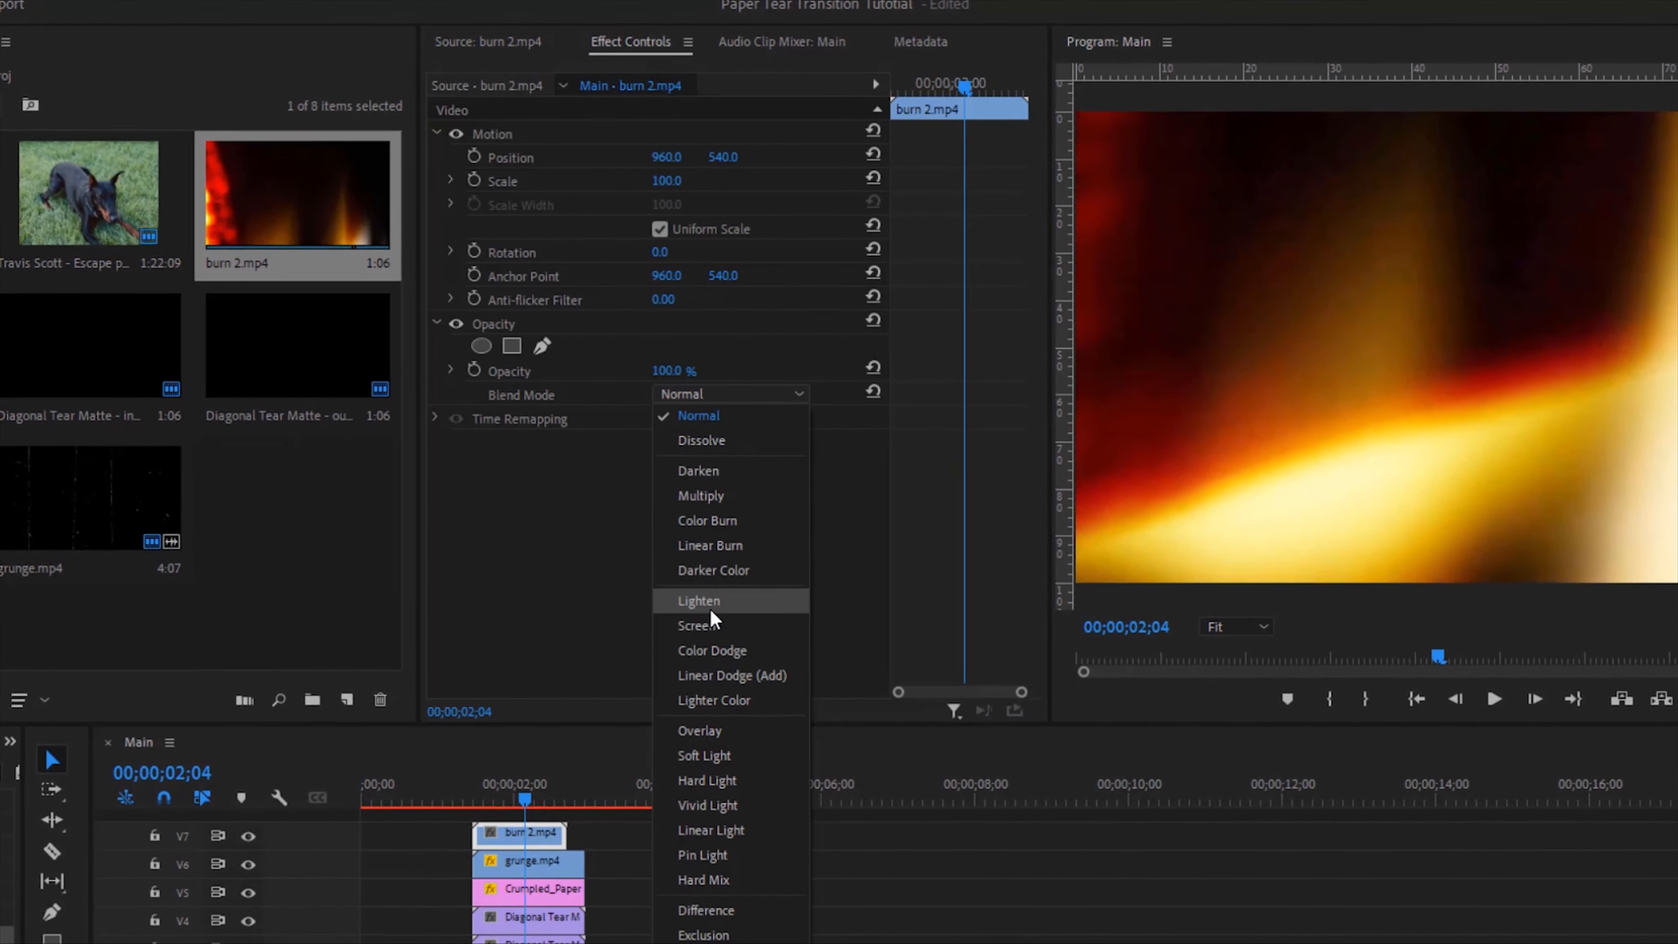
Step: Set burn 2.mp4's blend mode to Screen and opacity to 40%, and extend it to end with the other overlays
click(723, 631)
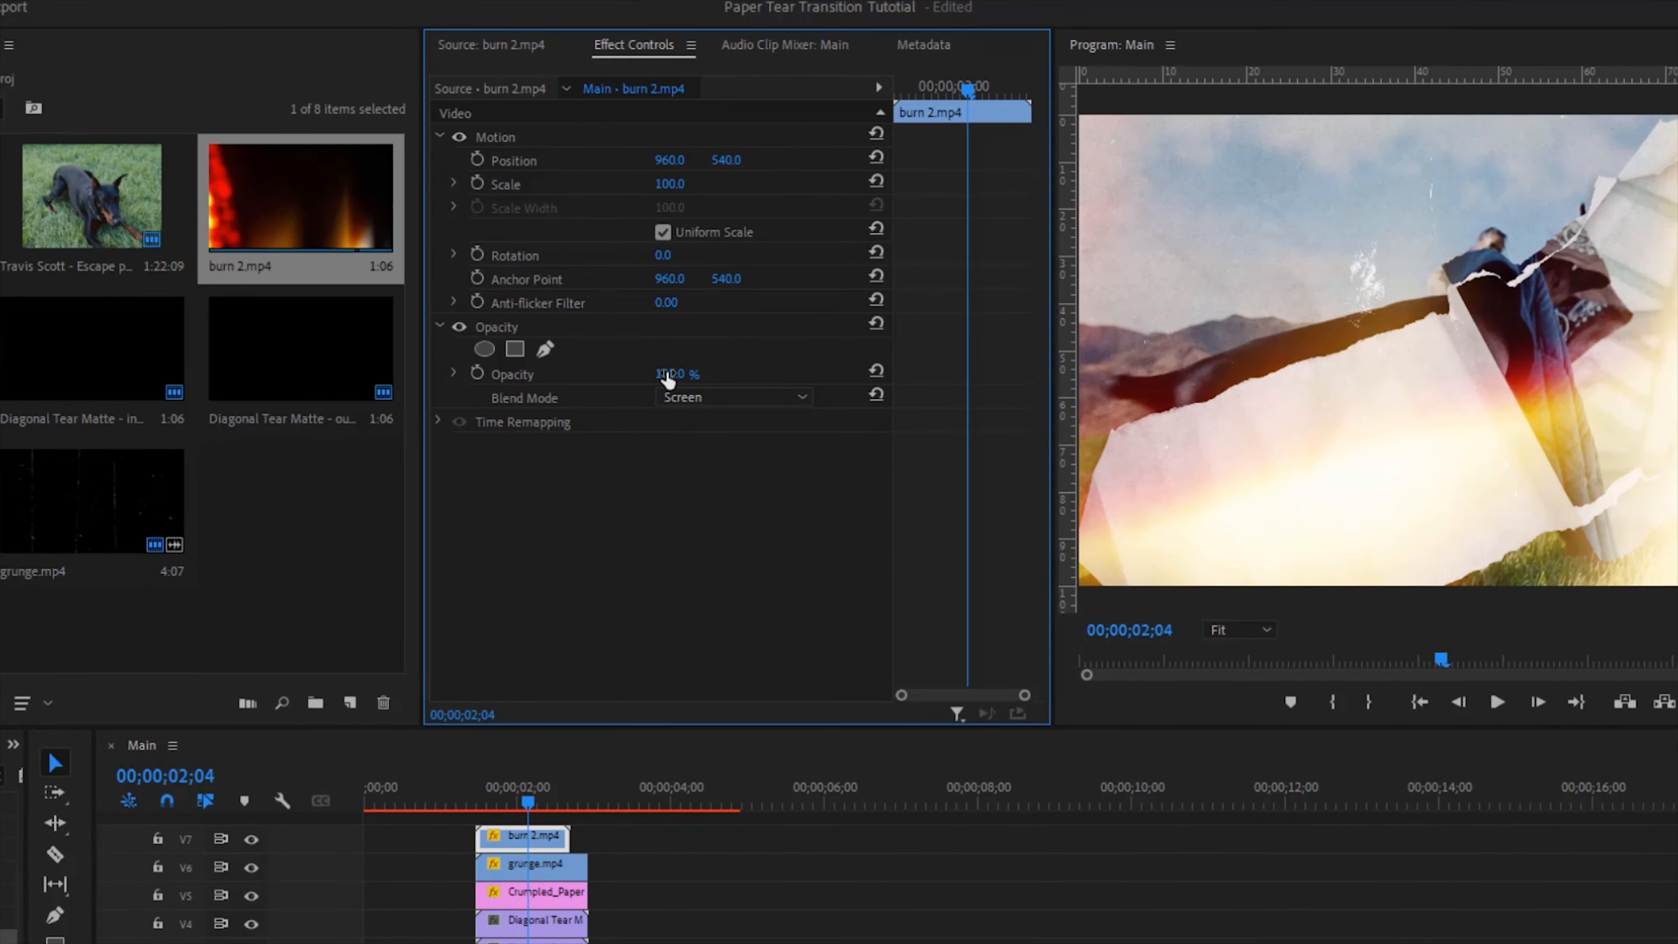
text(40)
key(Return)
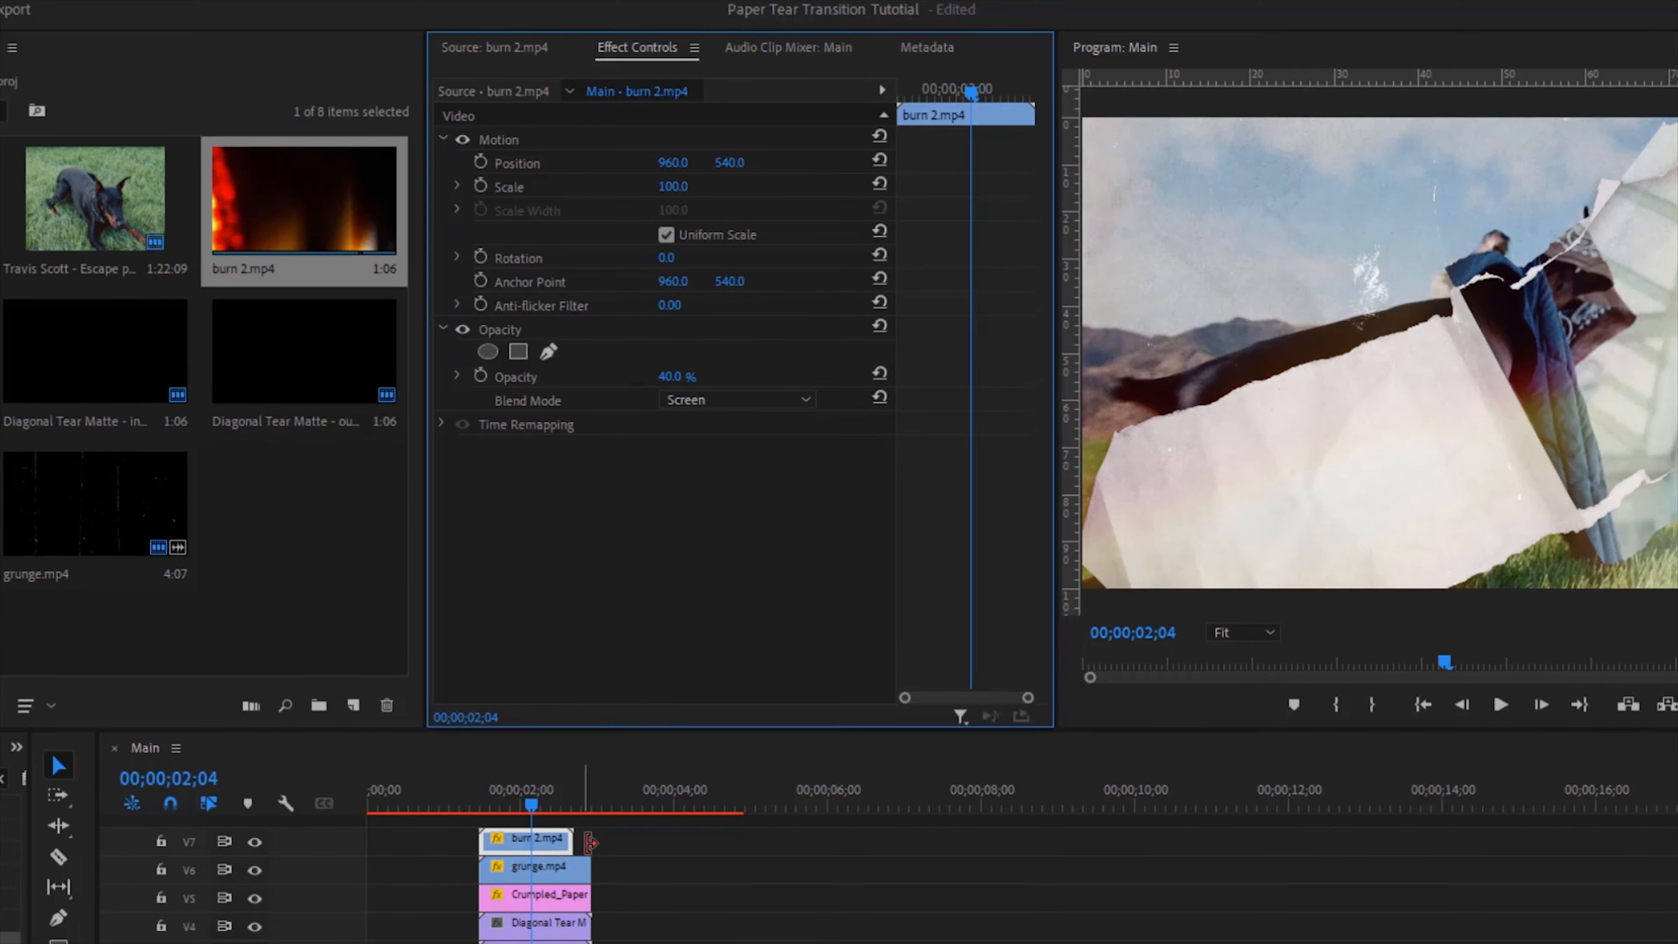
click(528, 847)
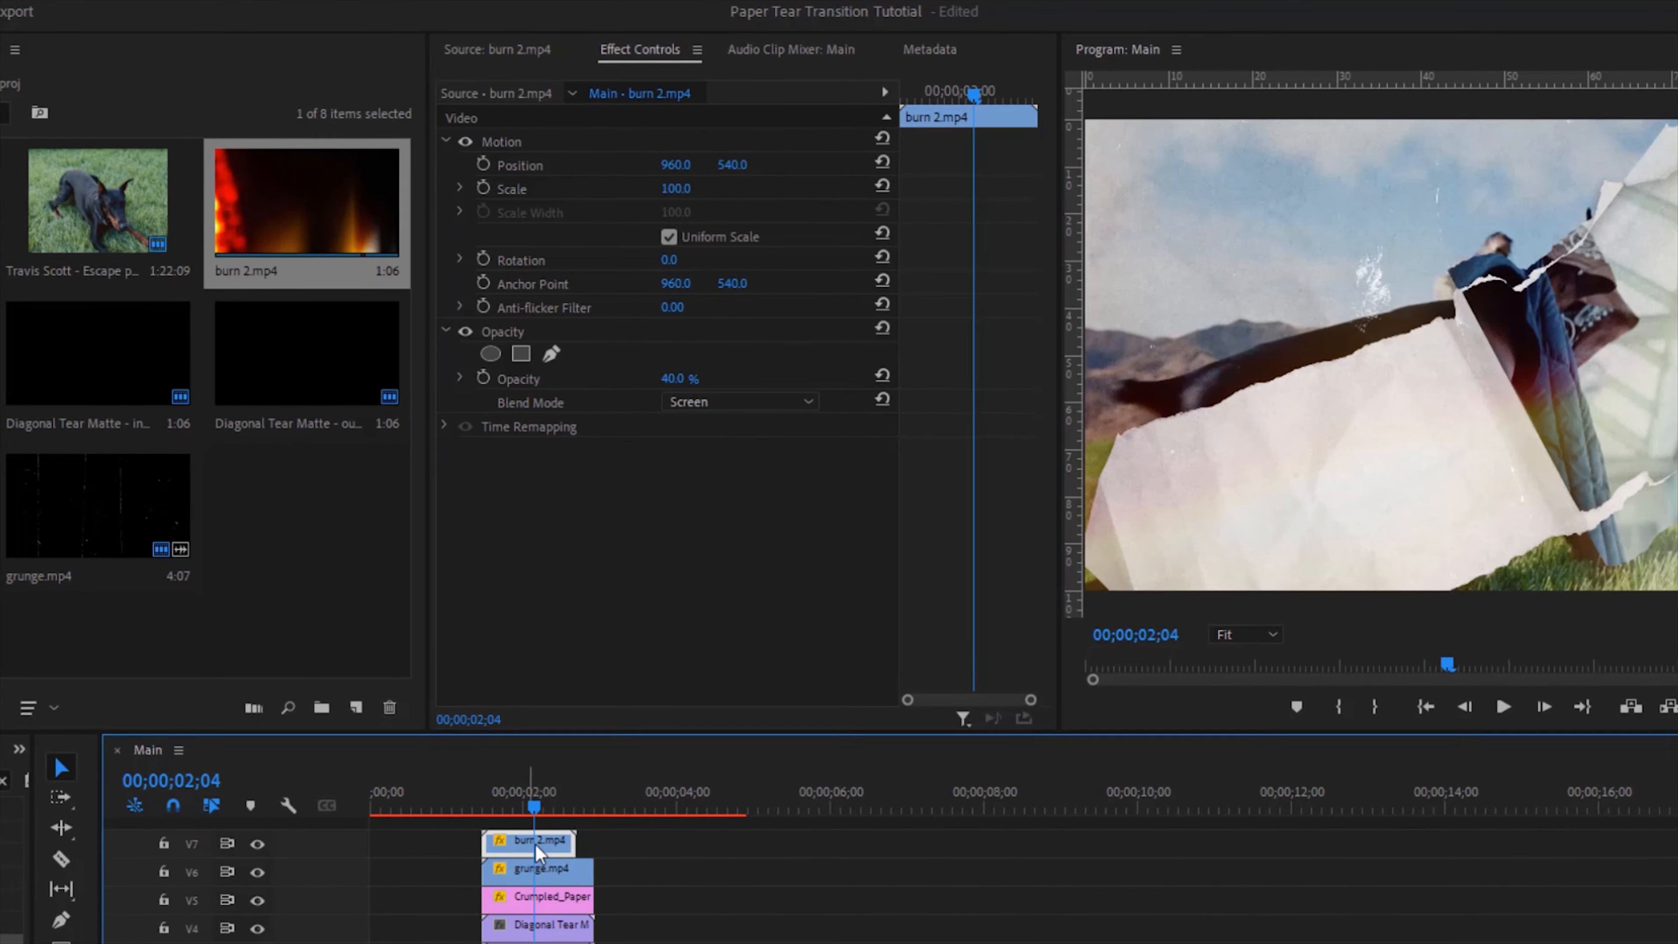
mouse_move(538, 852)
mouse_down()
mouse_move(621, 849)
mouse_move(586, 849)
mouse_up()
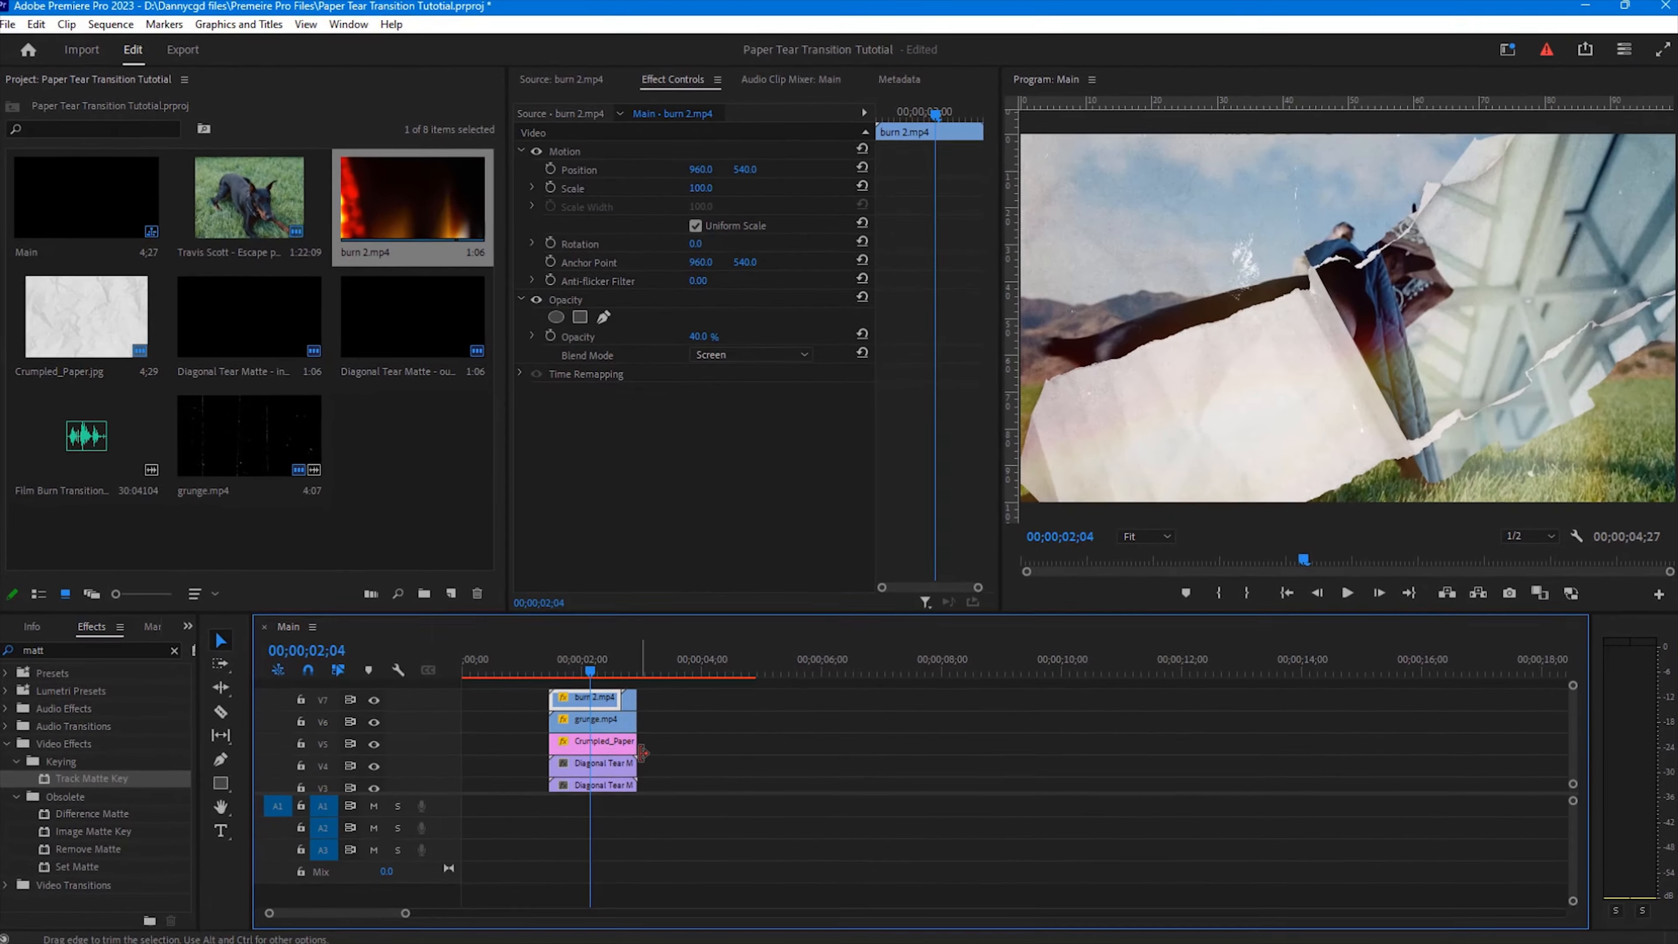
Step: Play back the whole sequence from the start to review the transition
drag(406, 912, 462, 912)
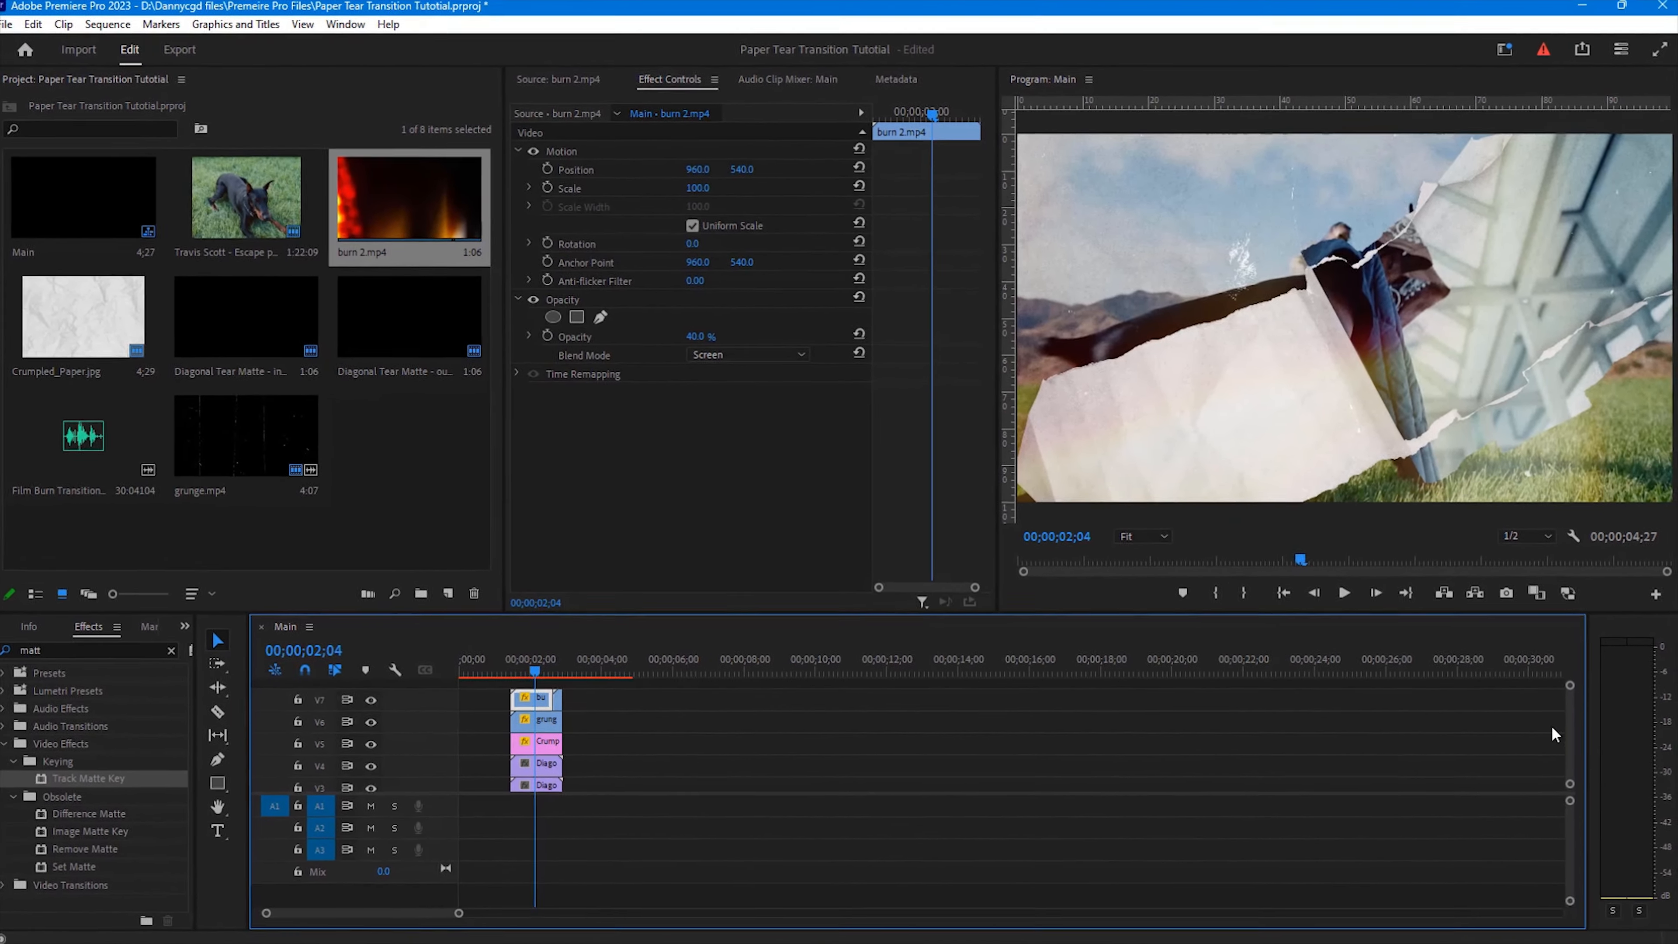
drag(1571, 715, 1572, 737)
click(1276, 595)
key(space)
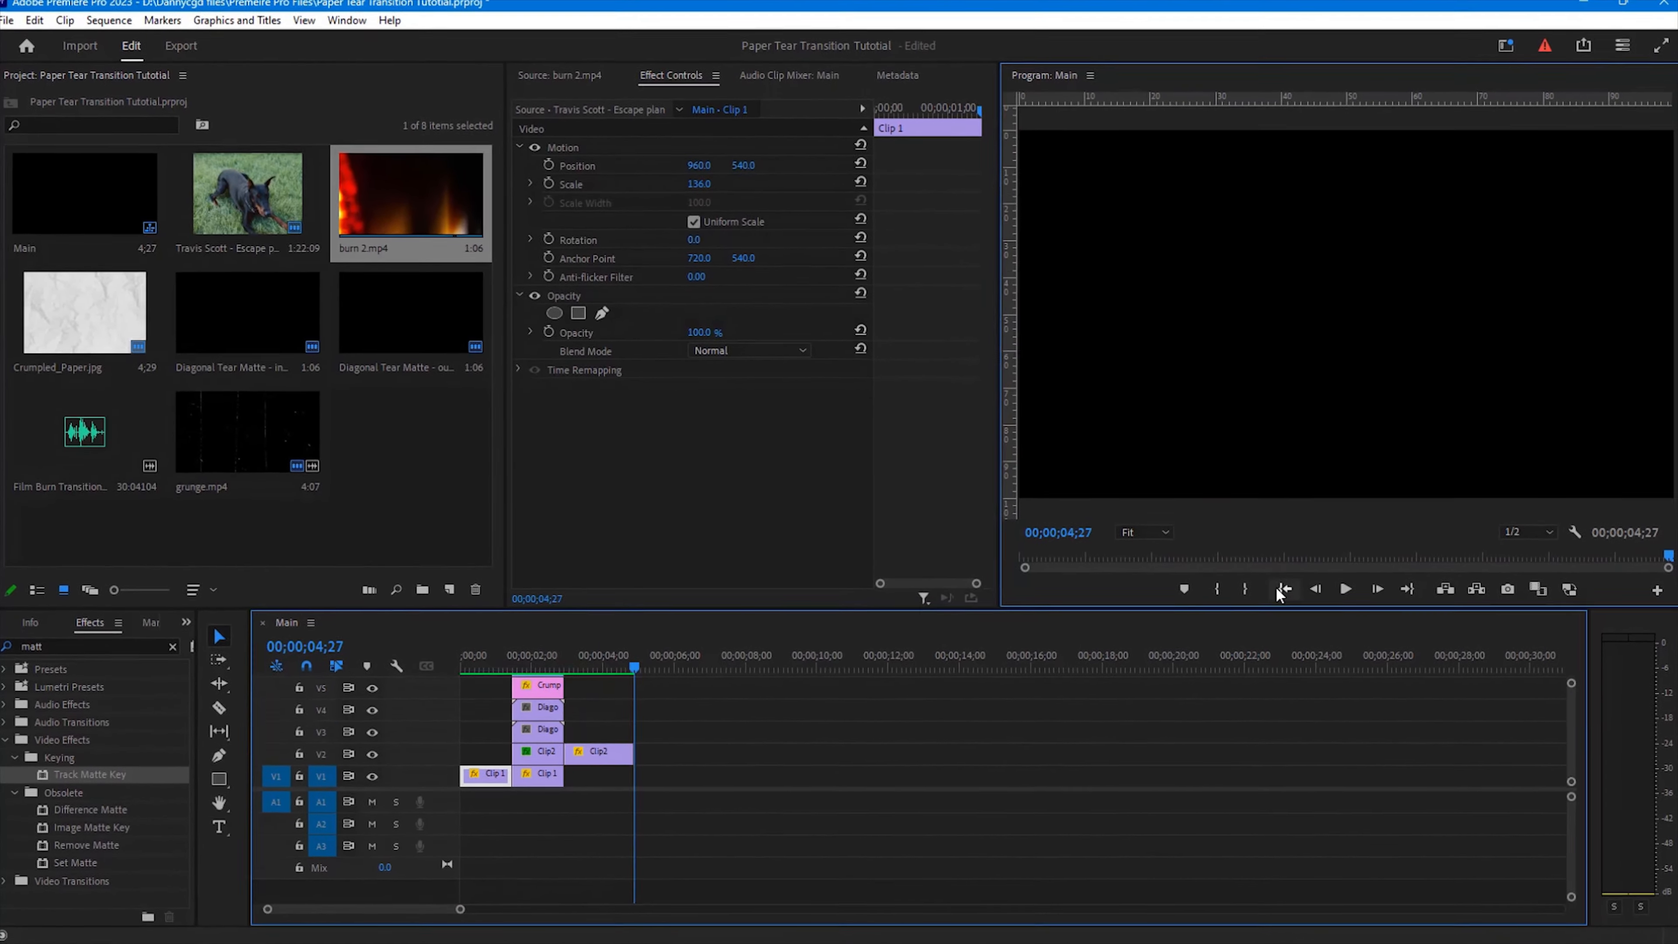
click(1281, 589)
key(space)
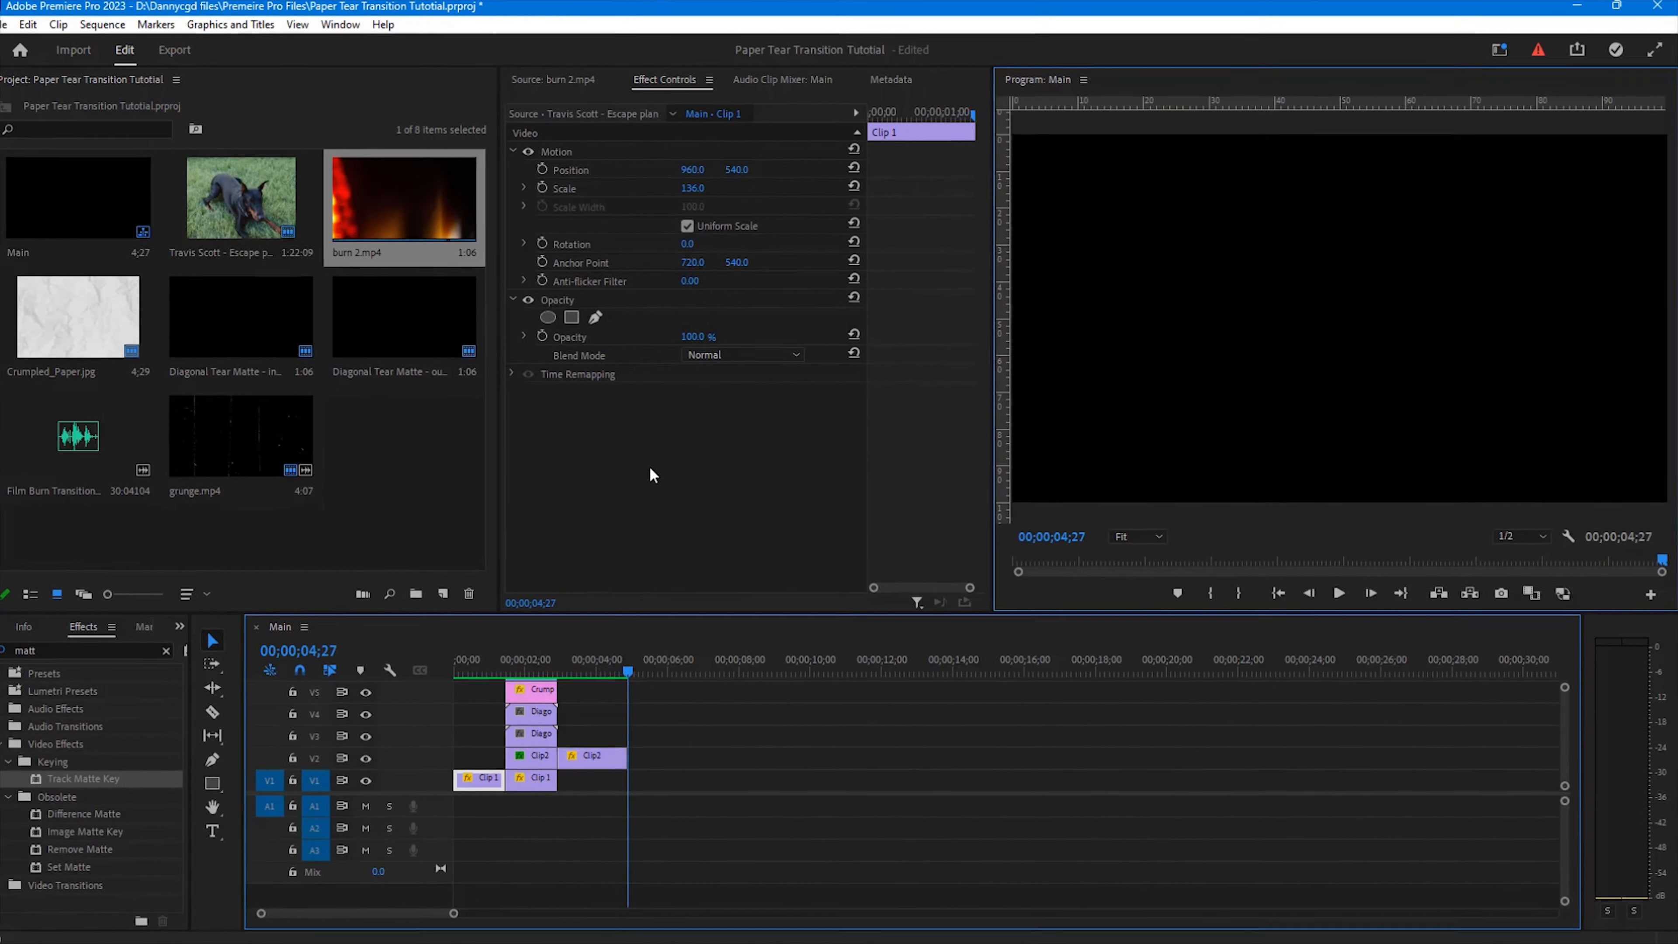
Step: Open the Film Burn Transitions with SOUND EFFECTS file in the Source monitor and play it to preview
double_click(391, 302)
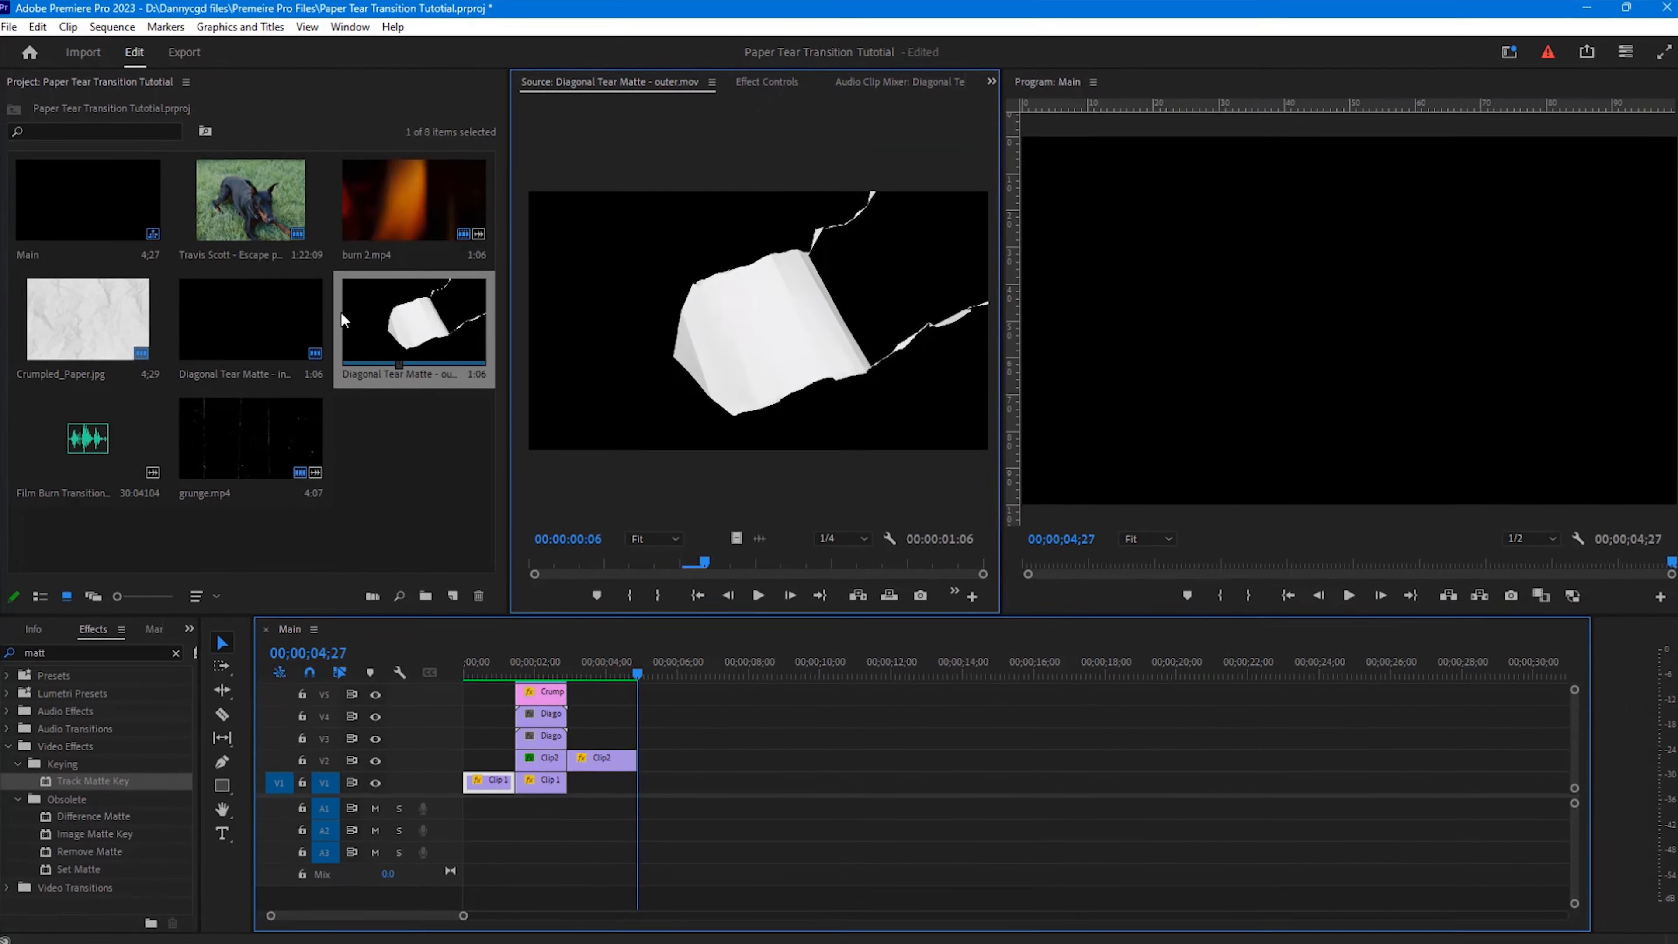
double_click(81, 425)
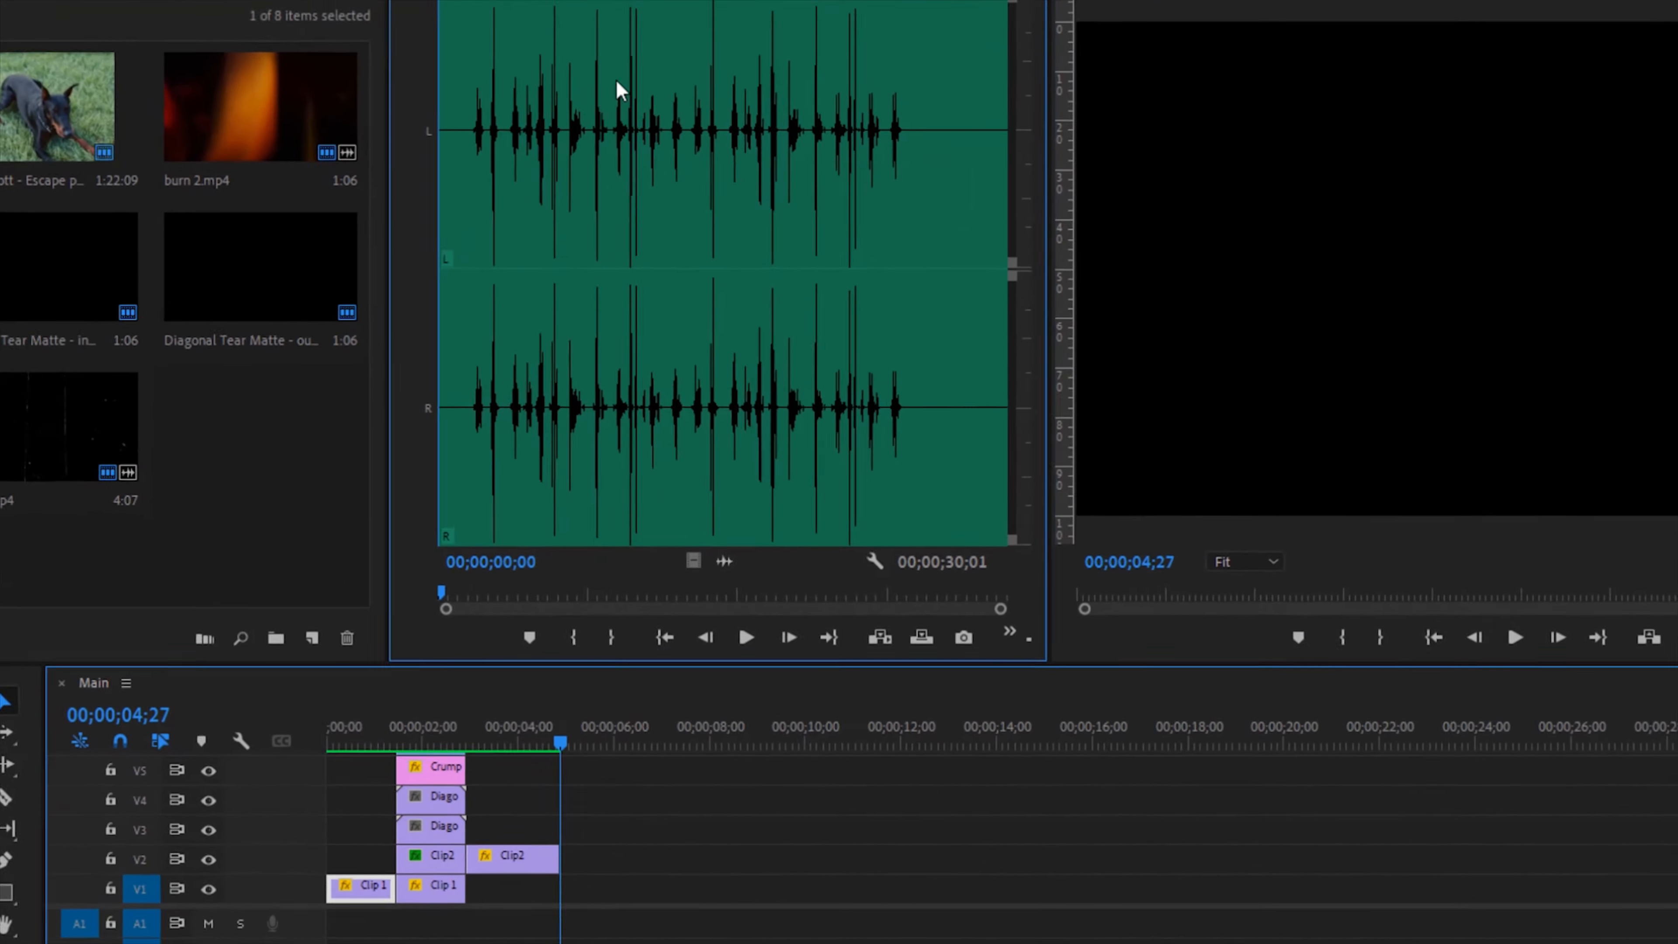
click(650, 185)
key(space)
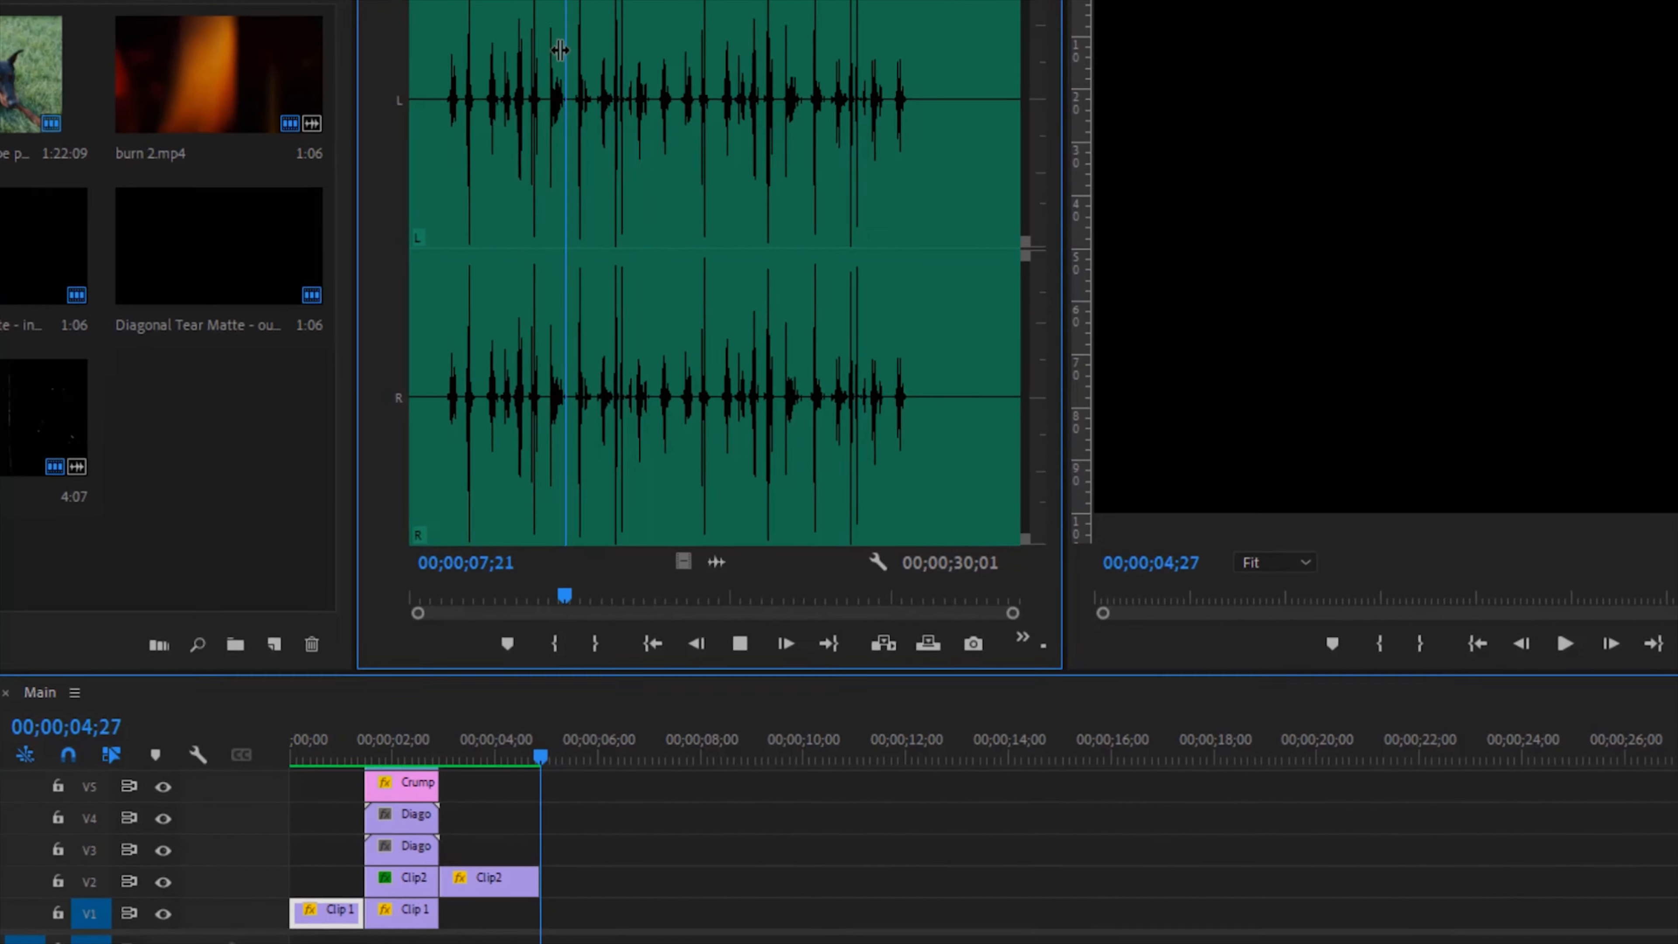
Step: Mark an in point and out point on the sound effect clip, isolating a section about 1;24 long around 00;00;08;09
click(569, 60)
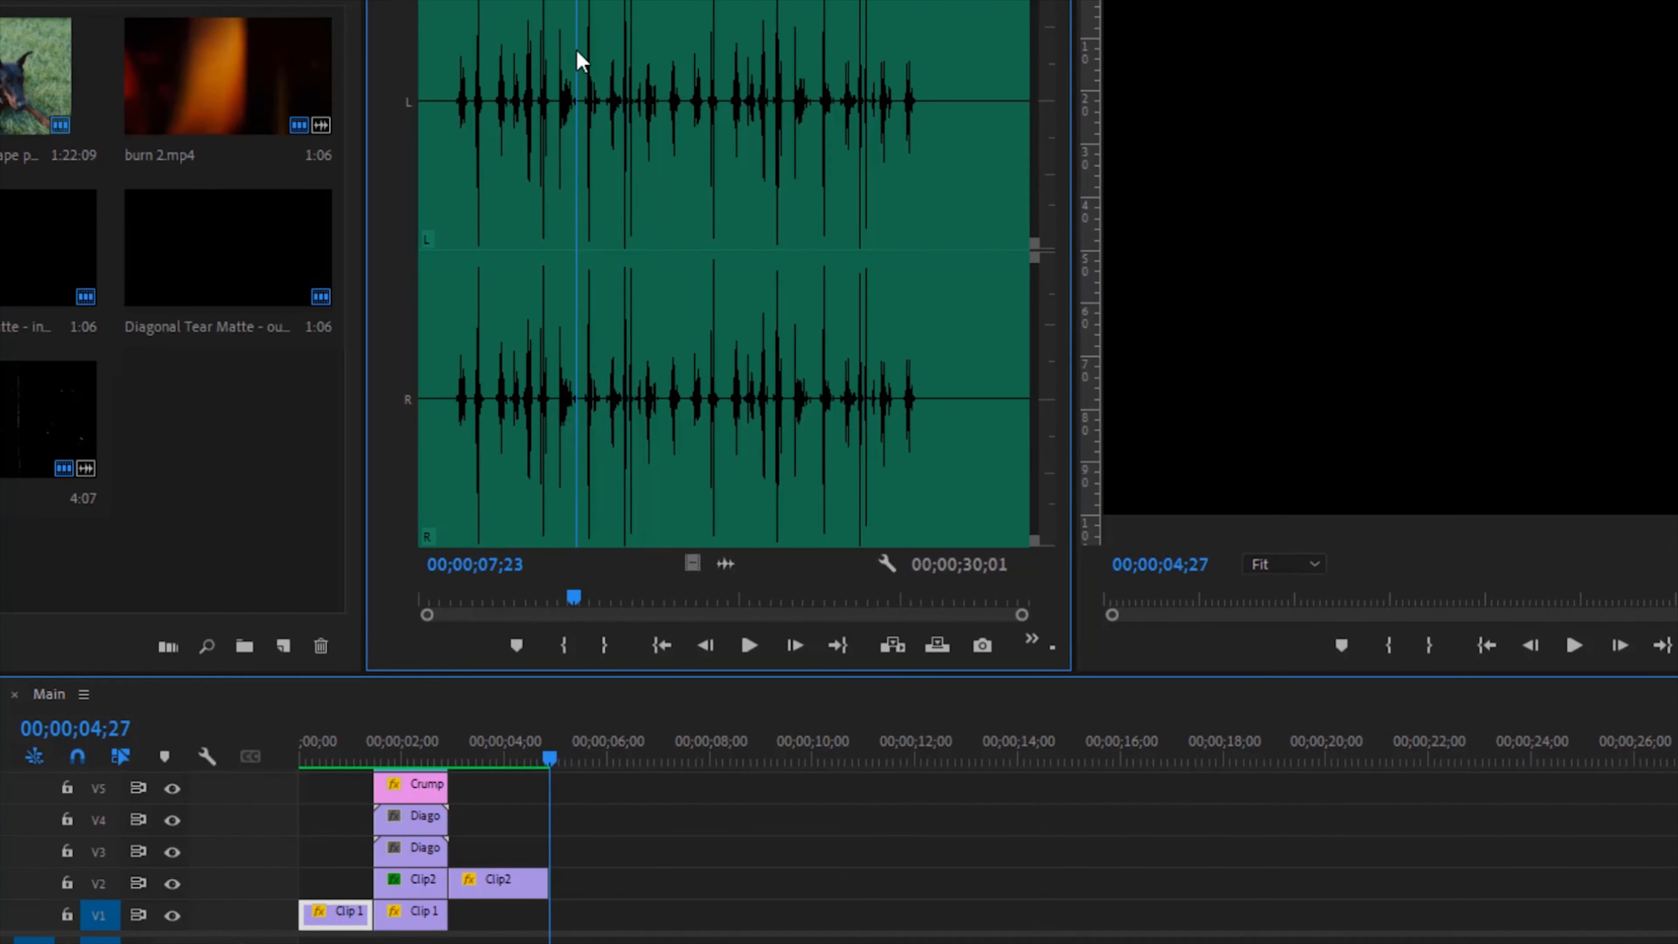
key(space)
click(565, 645)
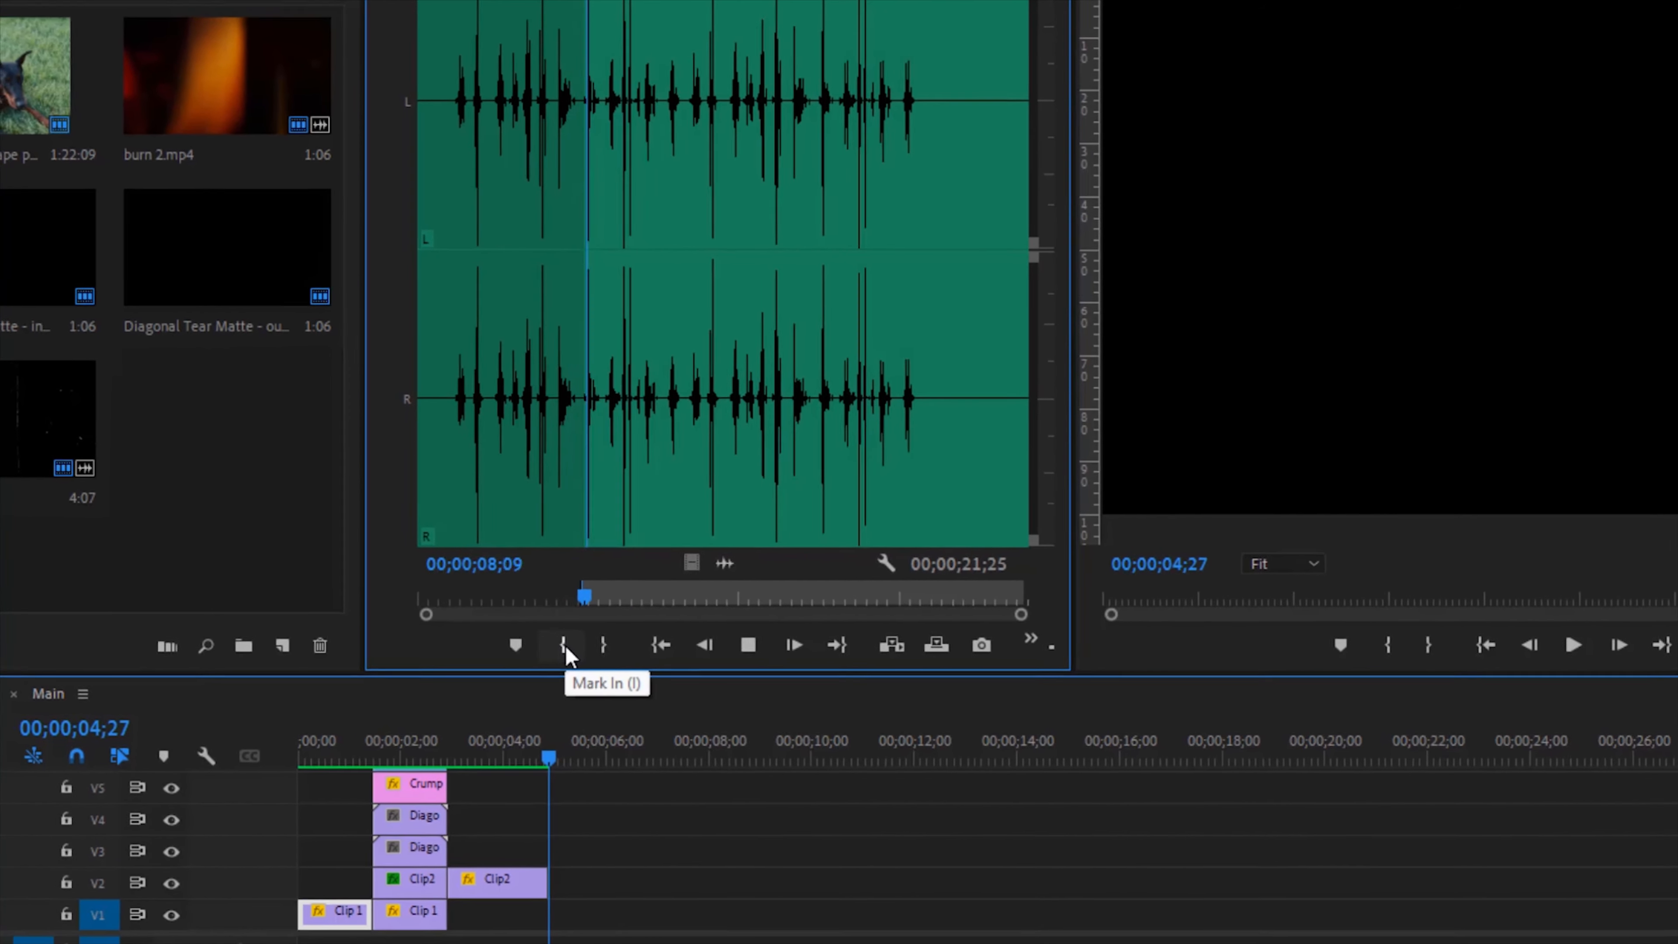
key(space)
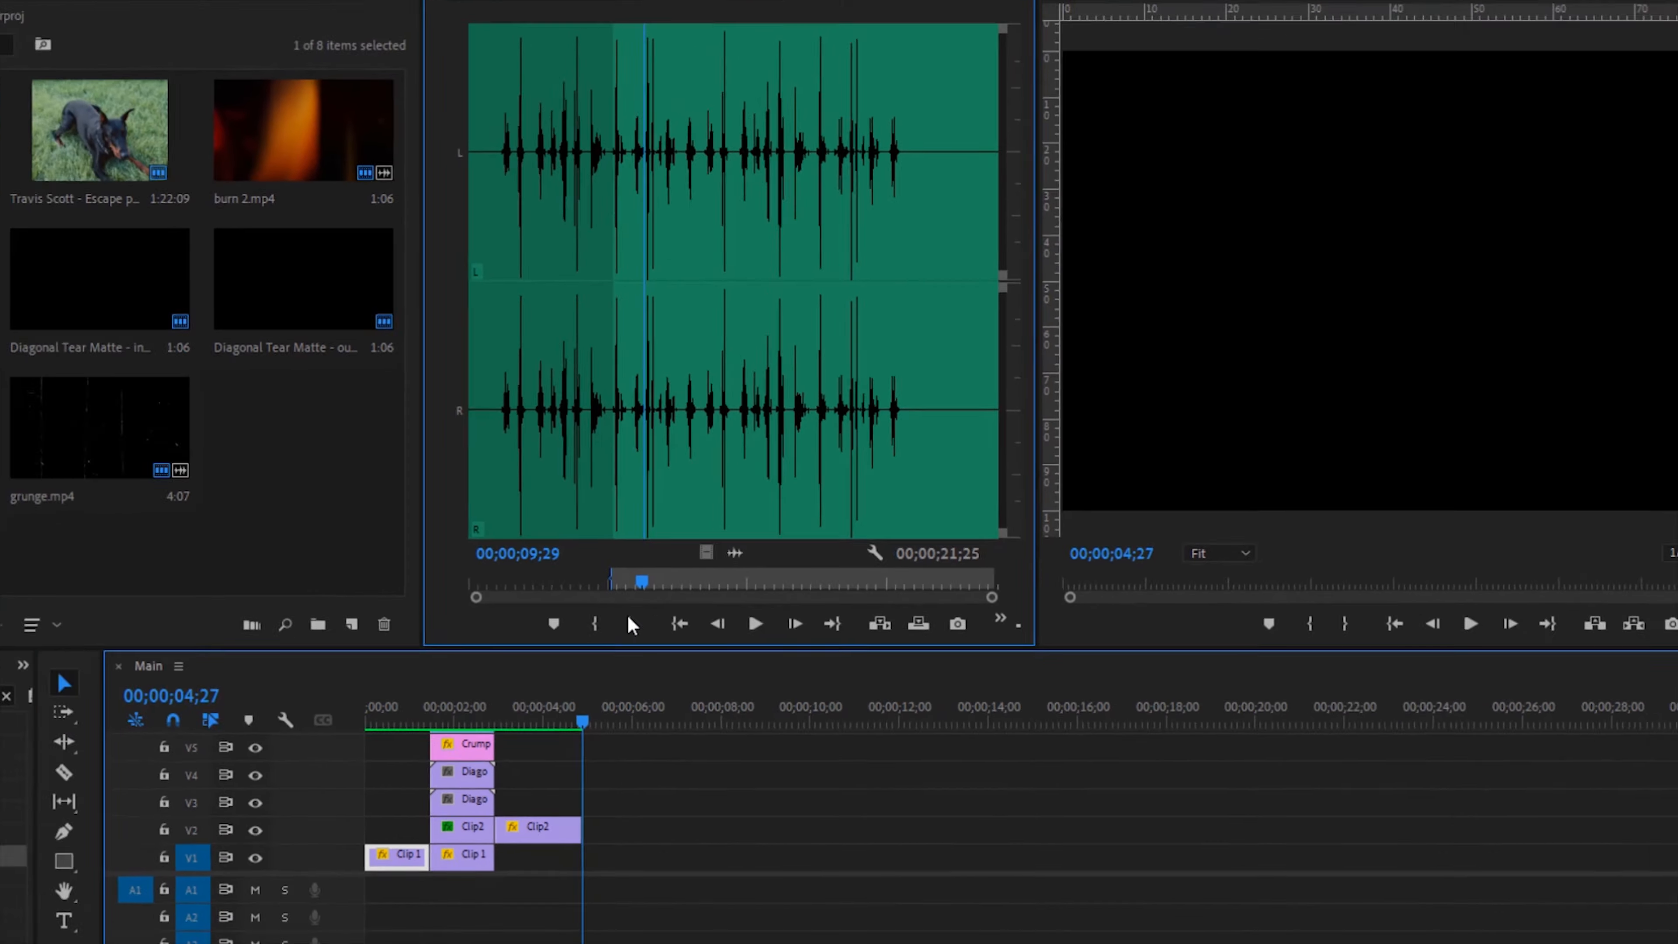
click(628, 621)
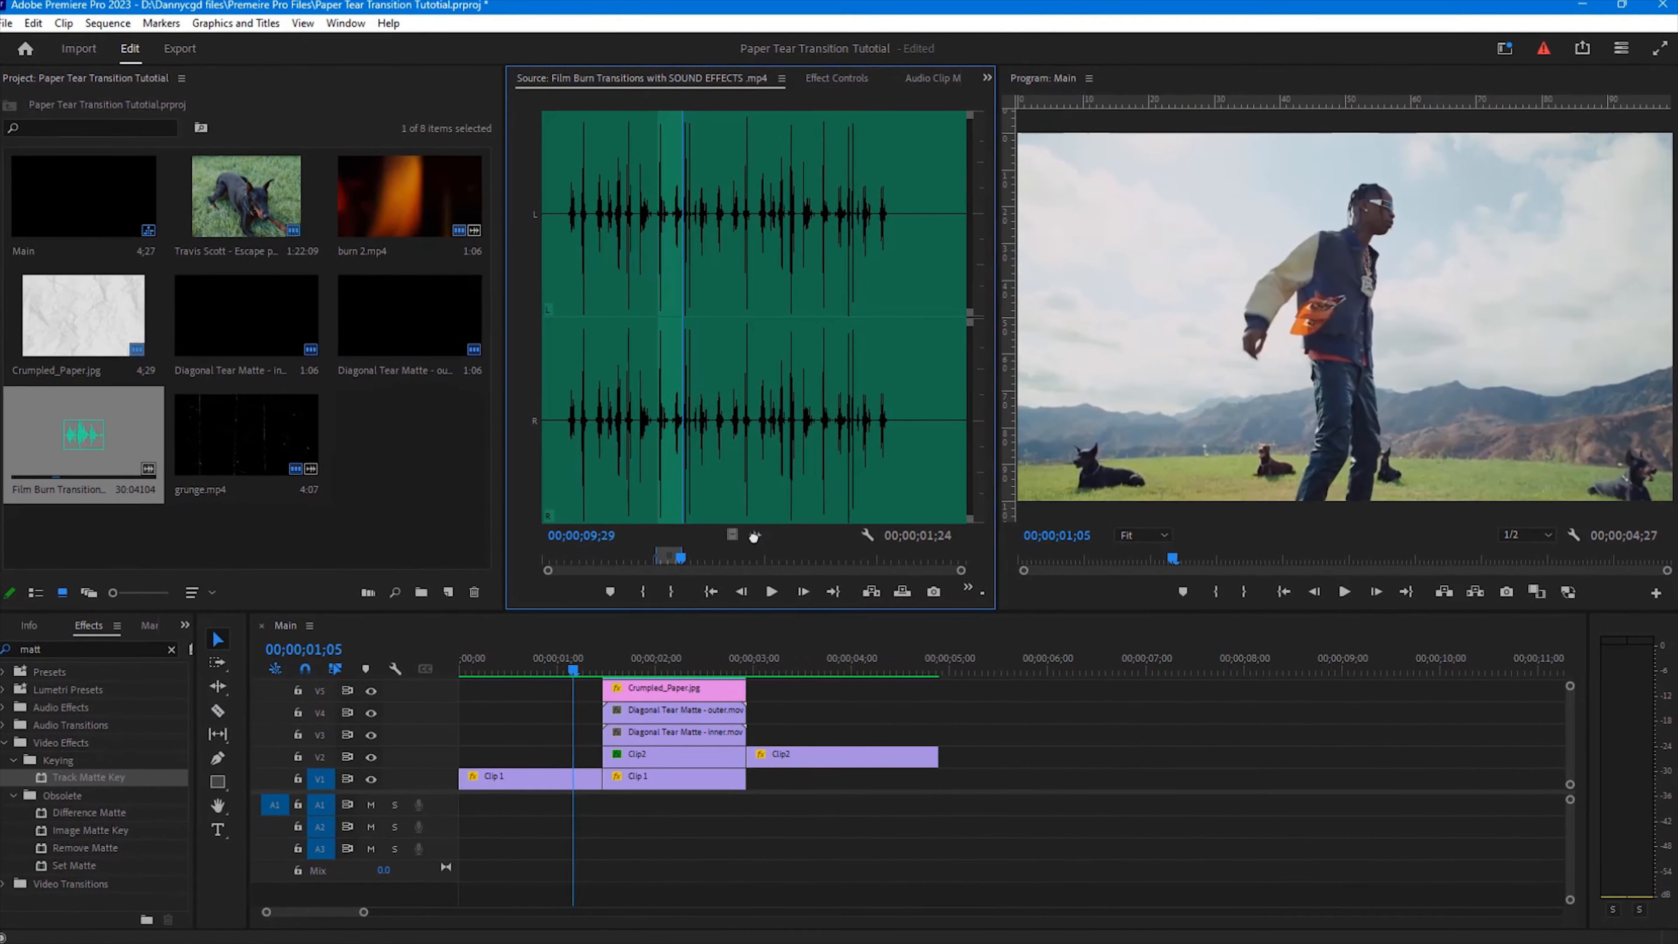
Step: Place the marked sound effect audio on track A1 at the start of the transition, then play back the sequence to review it
drag(753, 537, 592, 820)
key(space)
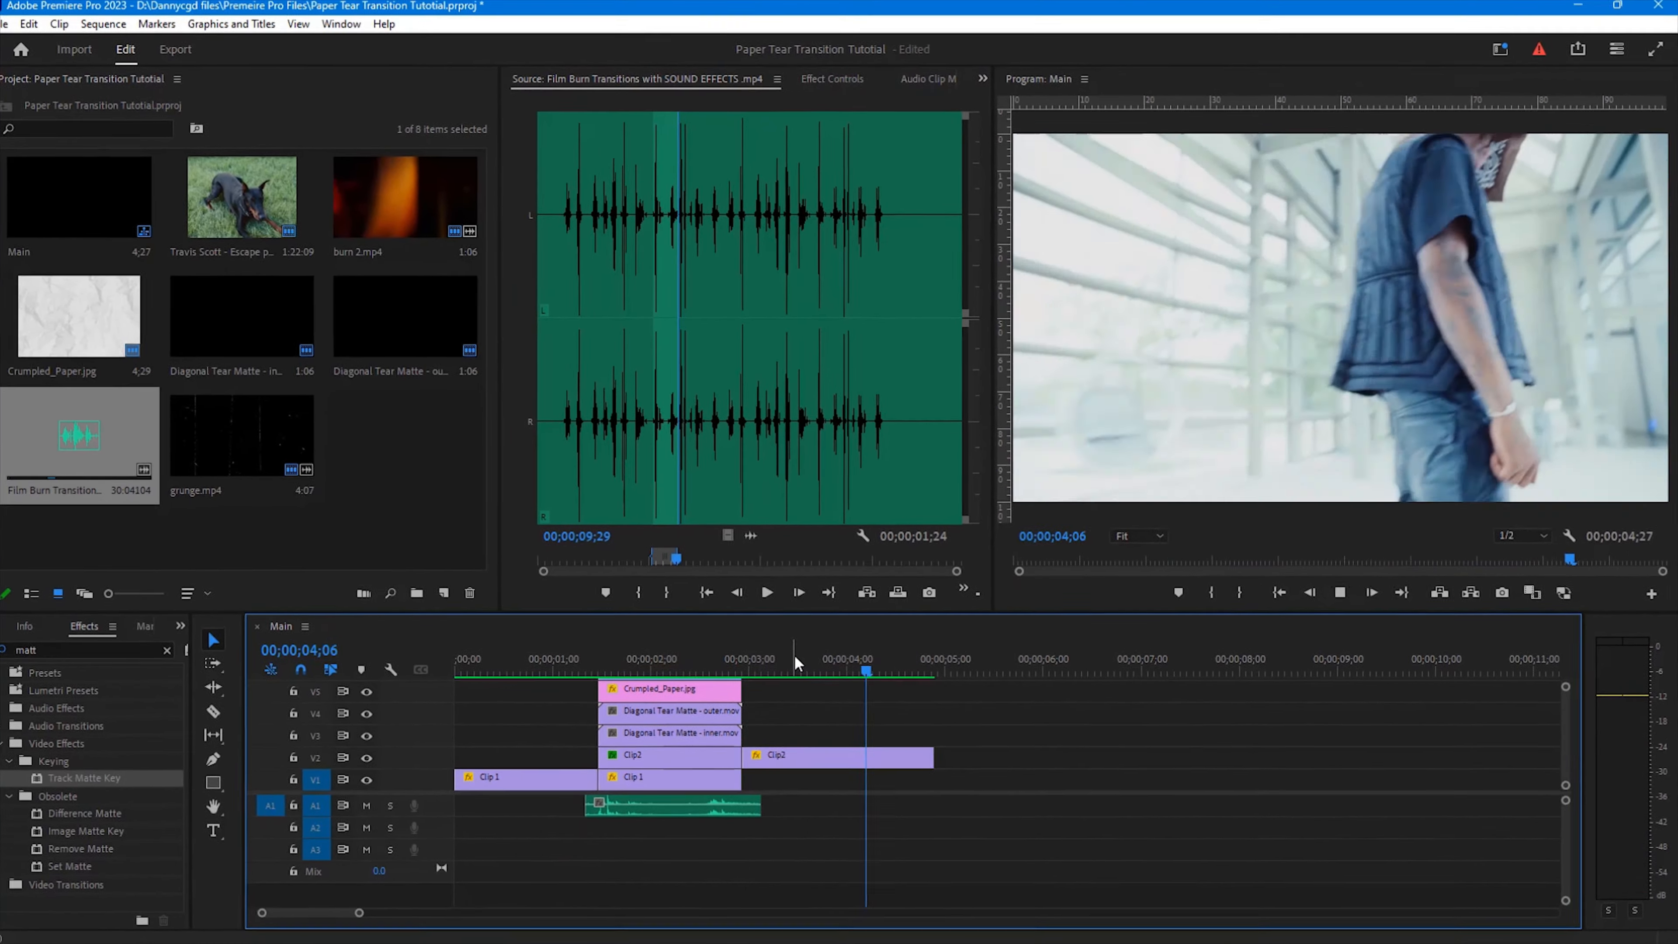
key(space)
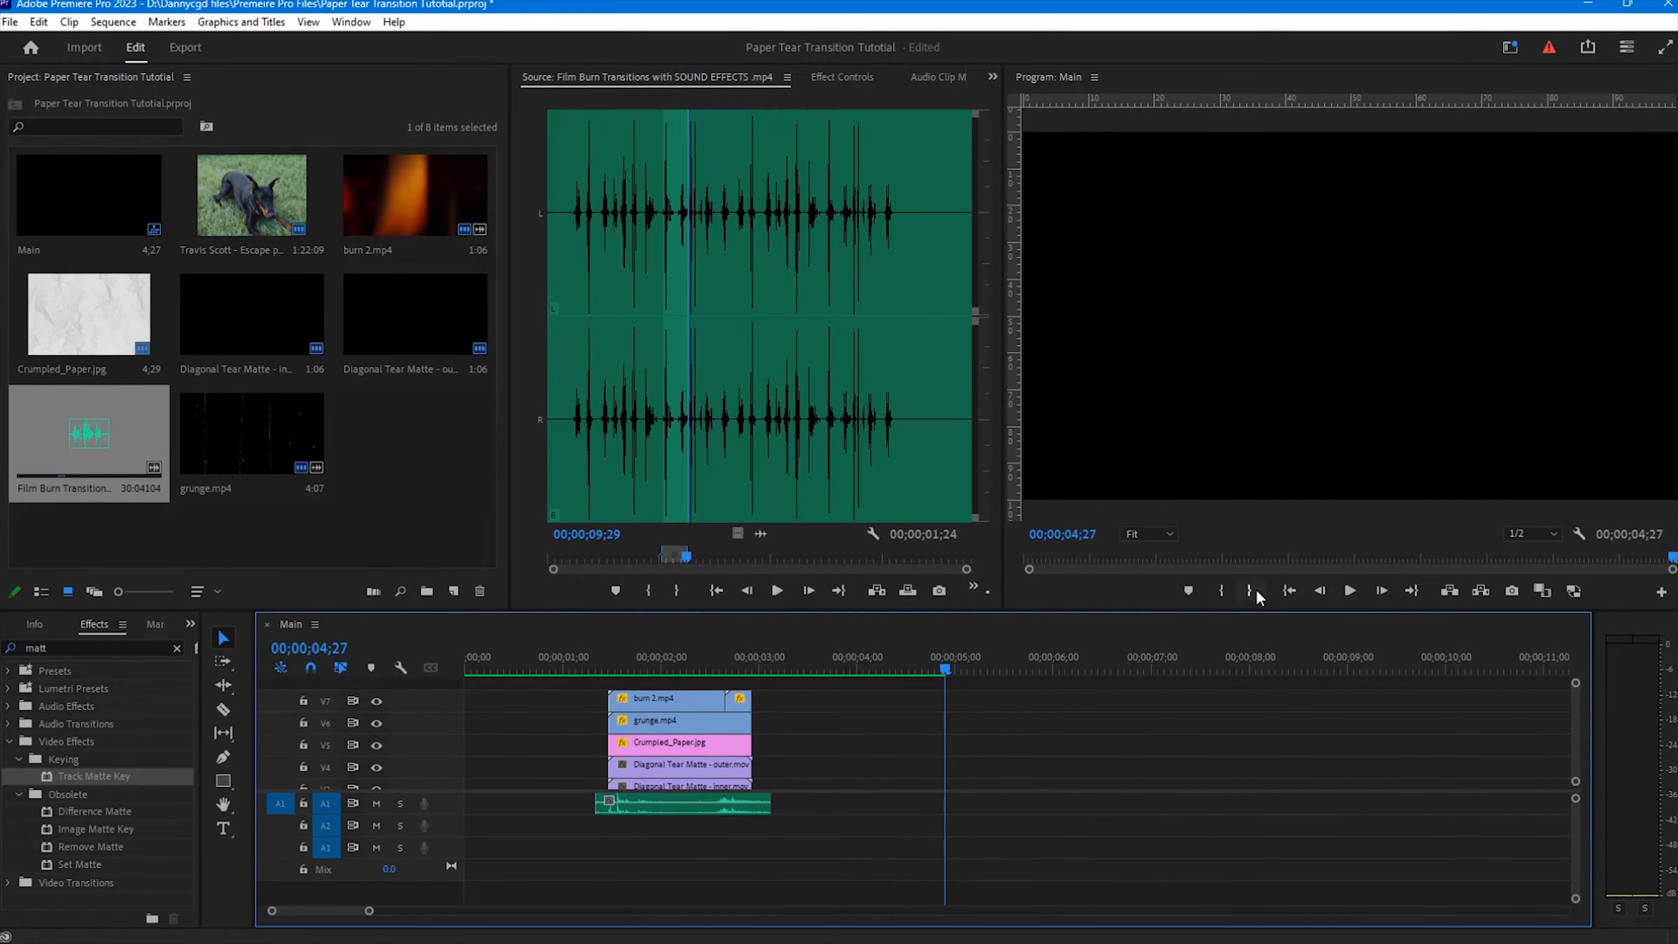
key(space)
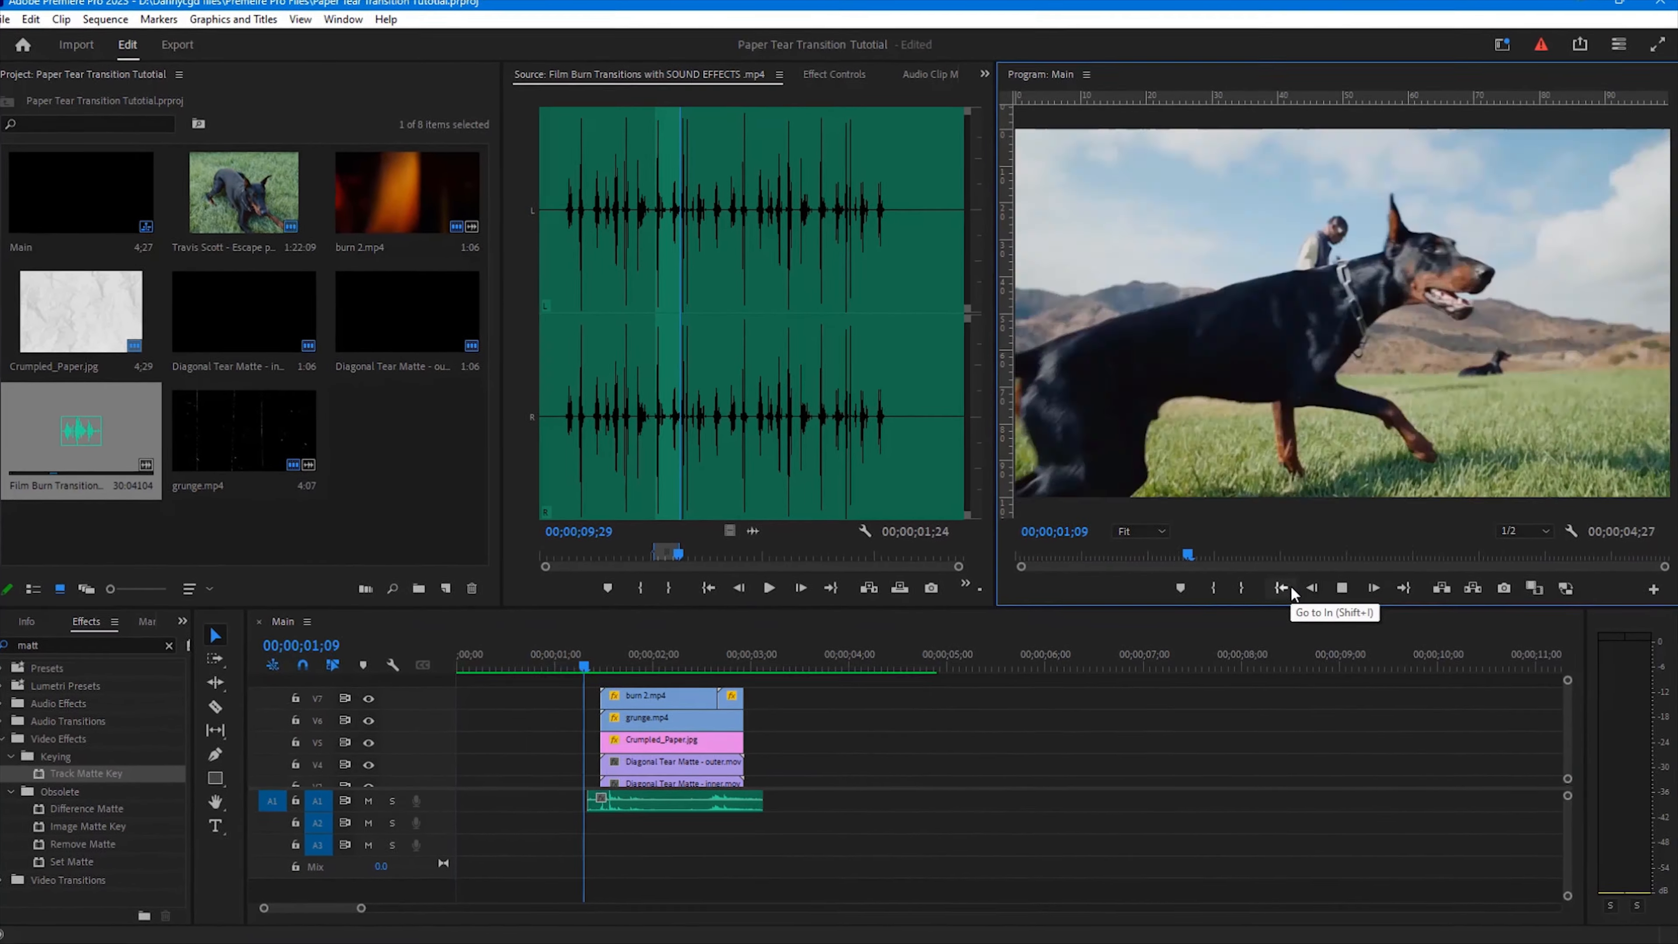